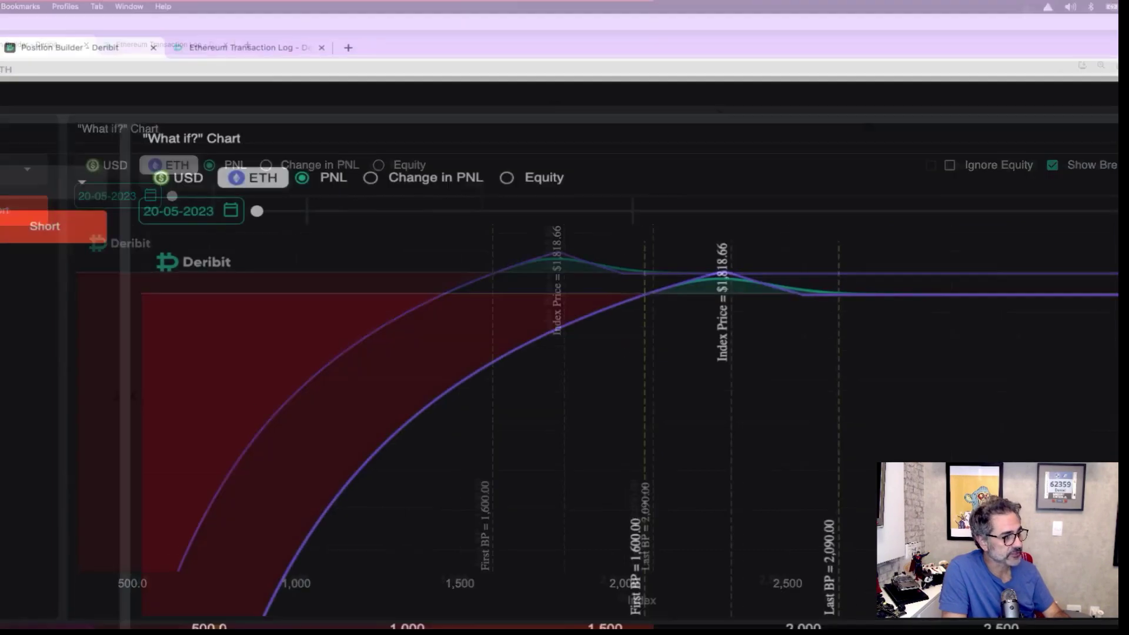
Step: Switch to the Google Sheets spreadsheet "Venda Coberta Dupla Deriva Invest 1600" and display its window full screen
key("super+grave")
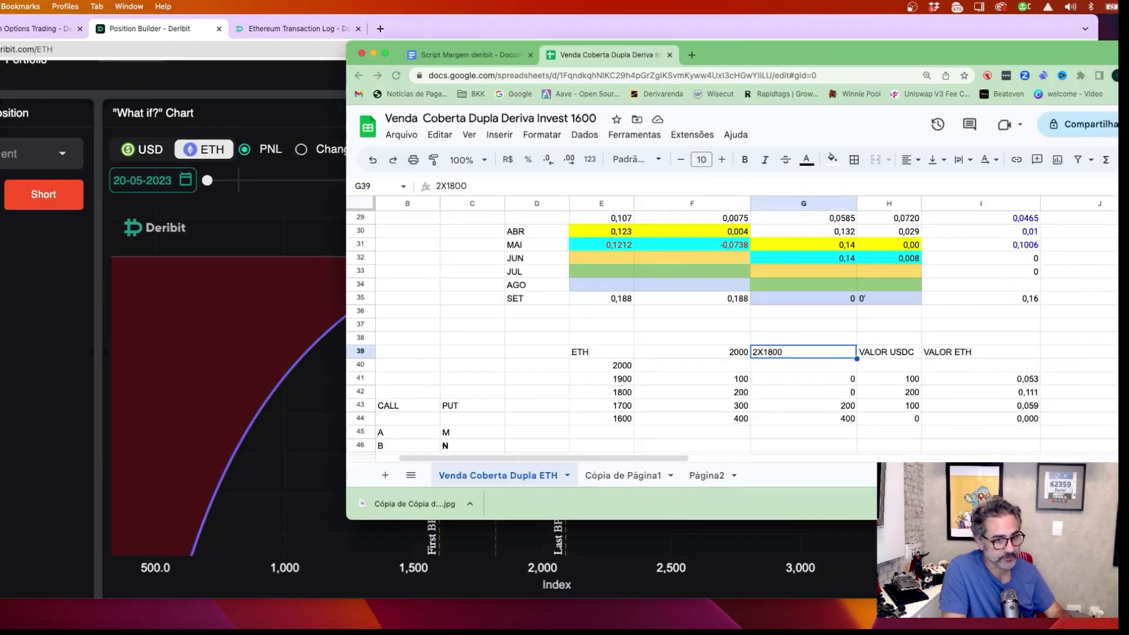
left_click(768, 421)
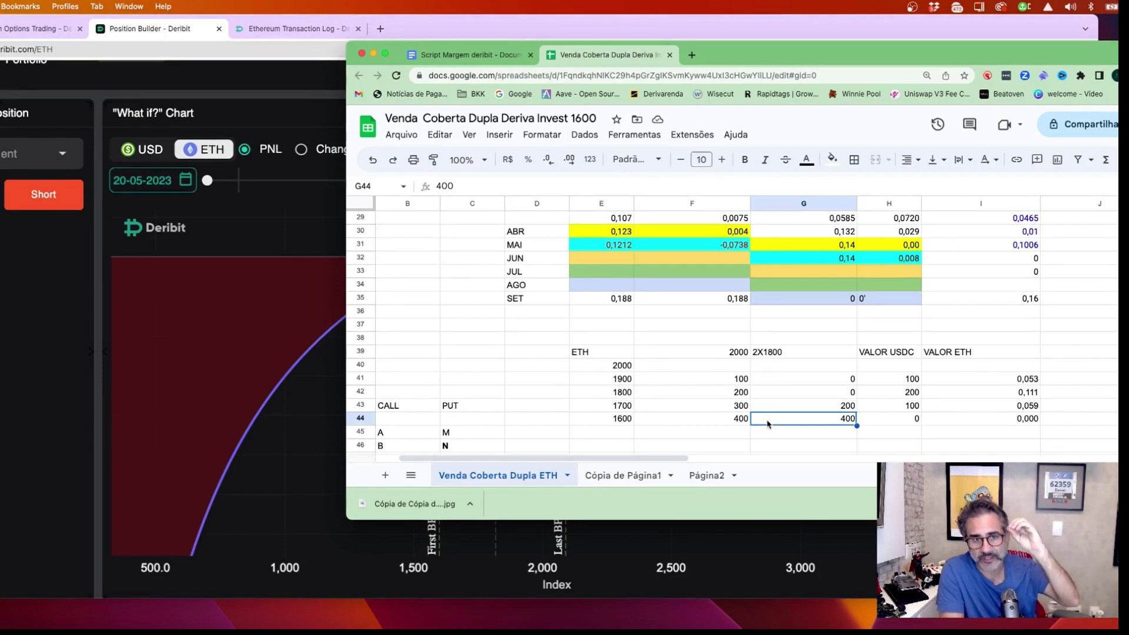
left_click(385, 53)
Step: Examine the ETH payoff table's header row and its 2000 and 2X1800 columns at 150% page zoom
left_click_drag(246, 371, 245, 358)
left_click_drag(194, 297, 197, 311)
left_click_drag(413, 316, 59, 312)
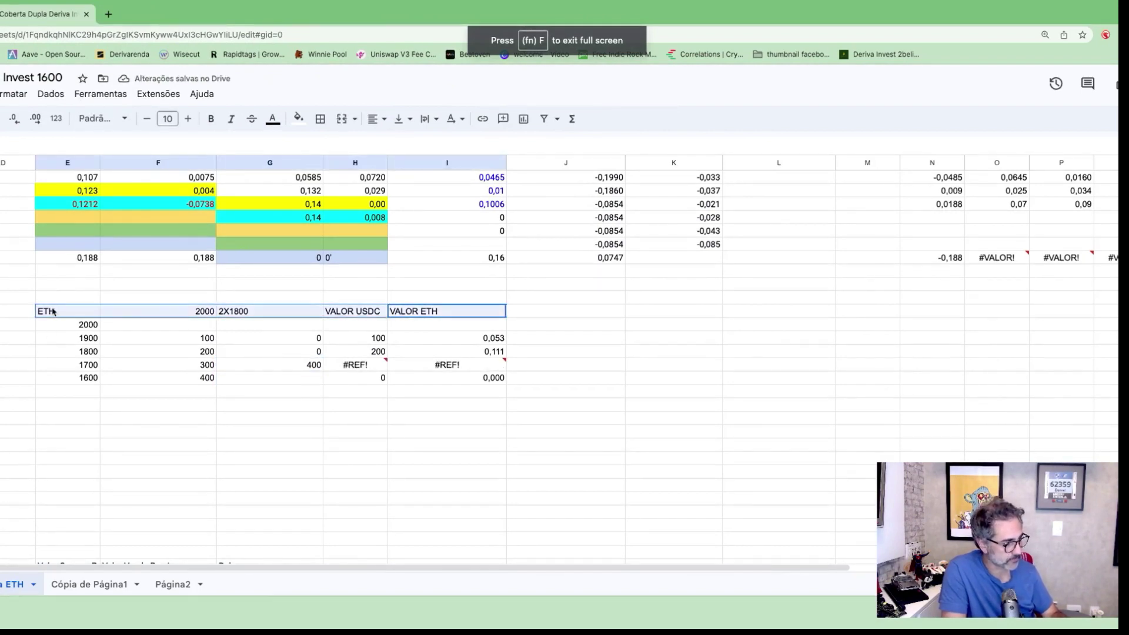
left_click(191, 315)
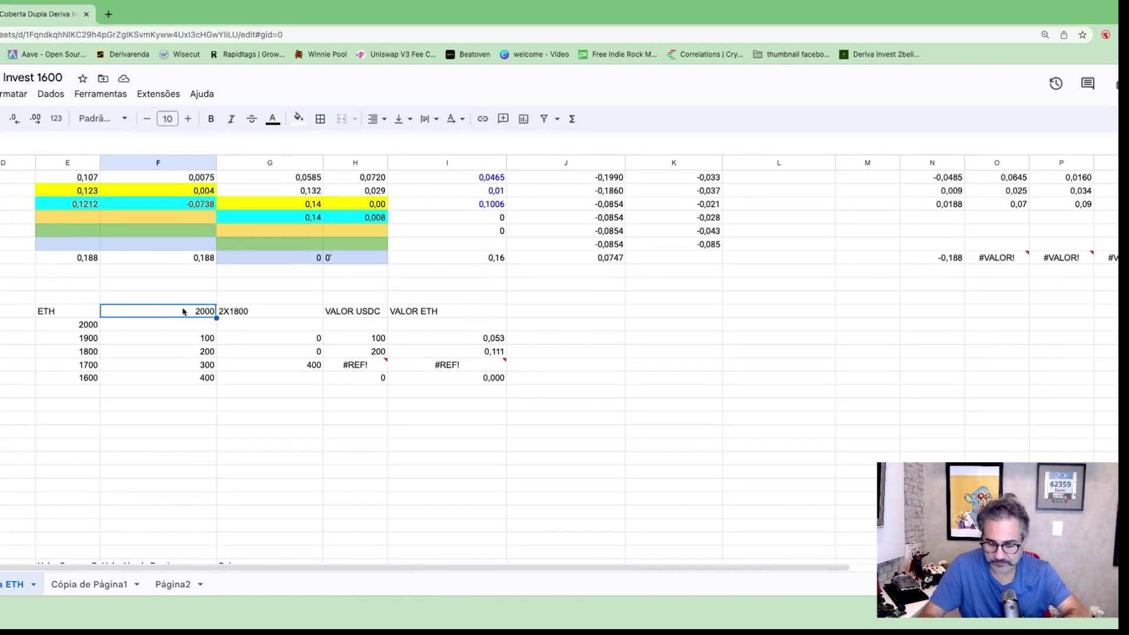
key("ctrl+plus")
key("ctrl+plus")
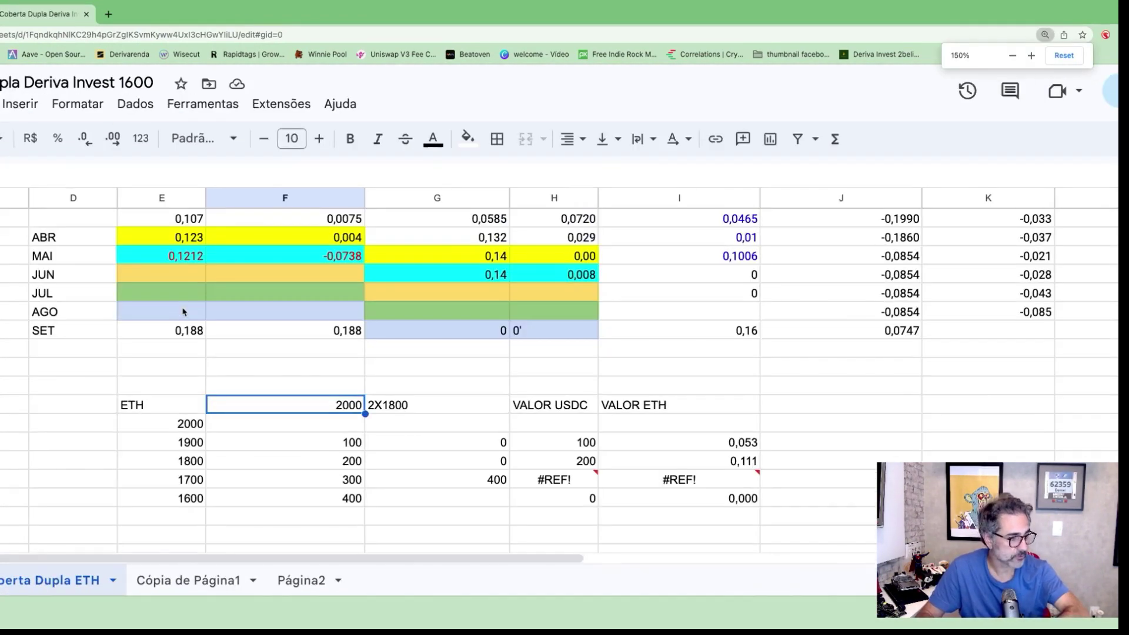
key("Left")
left_click_drag(331, 409, 335, 501)
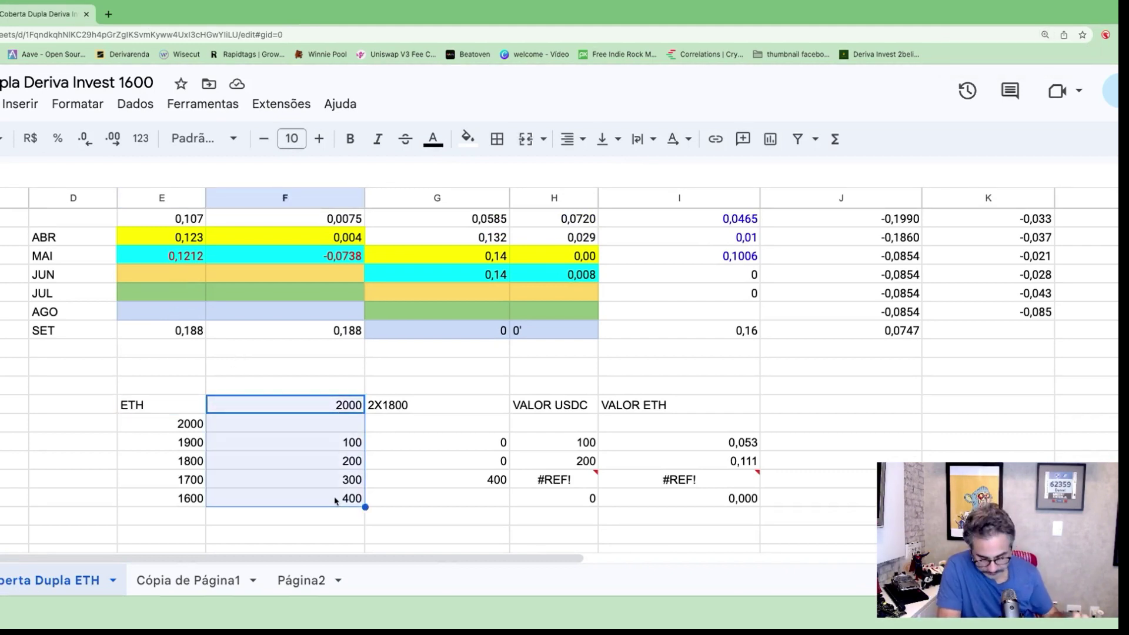
left_click_drag(396, 411, 416, 497)
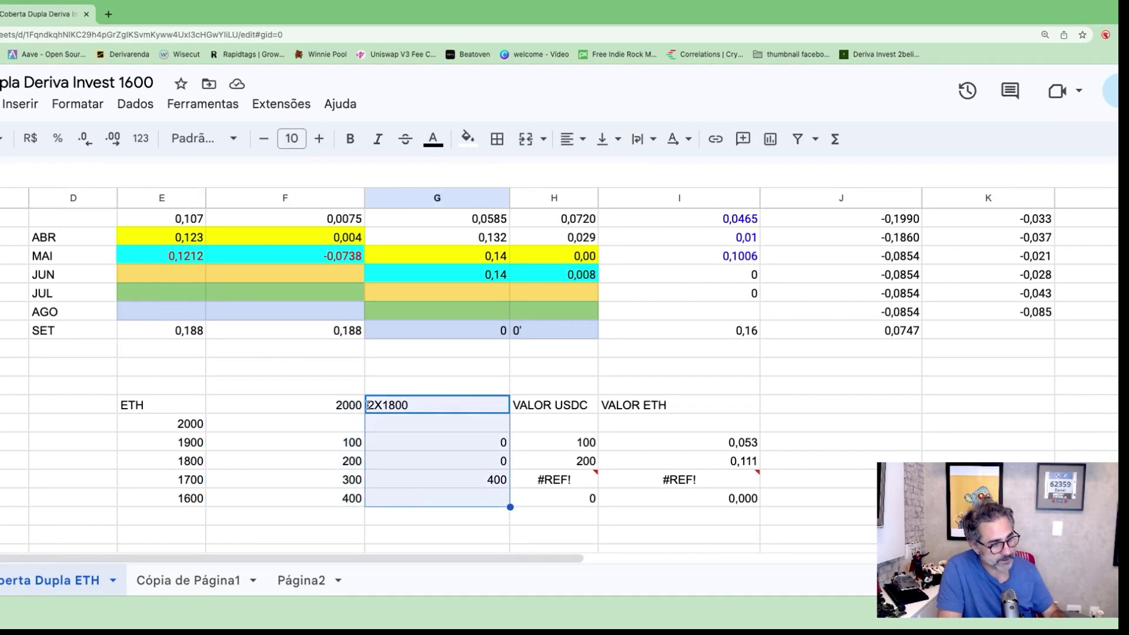
Step: Enter the label "comprada" in the cell directly above the 2000 column header of the ETH table
left_click(313, 390)
type("c")
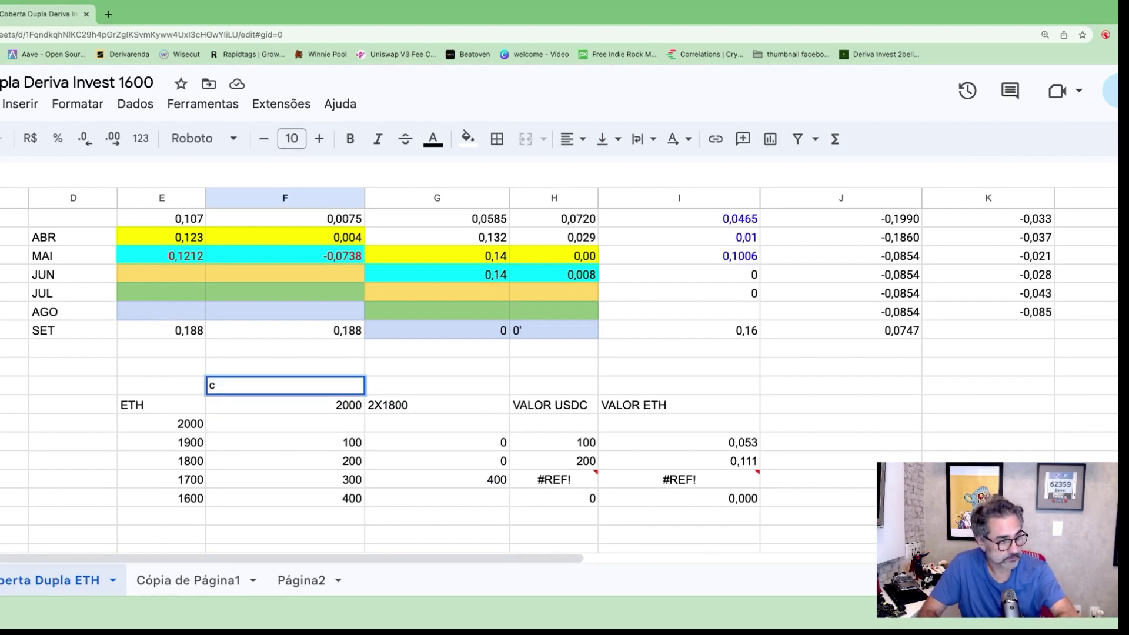
type("omrada")
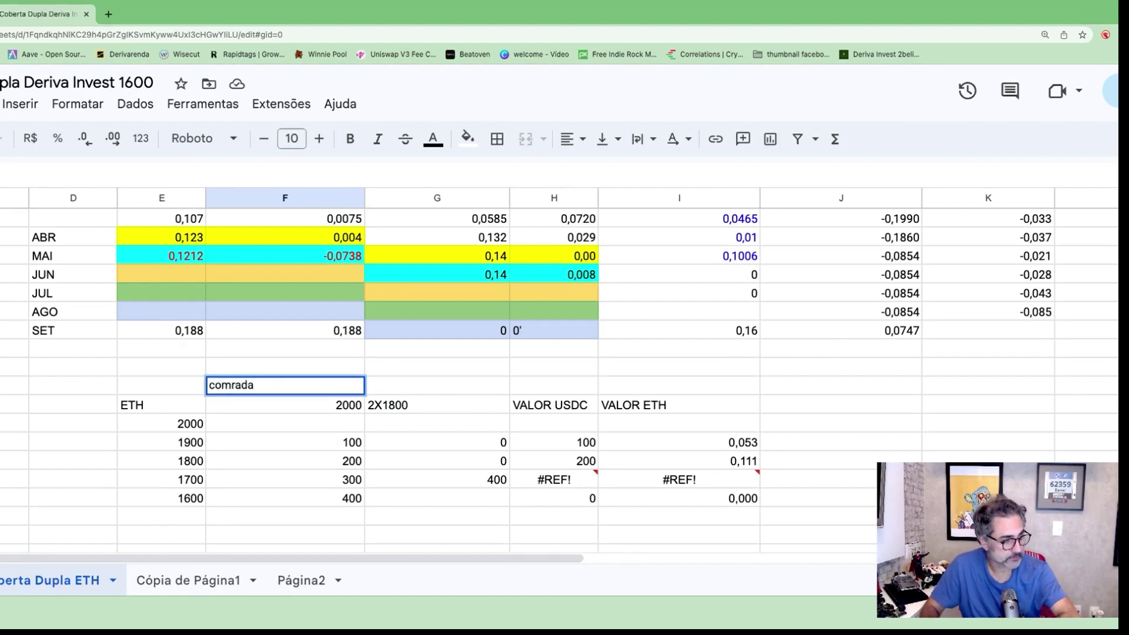
key("BackSpace")
key("BackSpace")
key("BackSpace")
key("BackSpace")
type("prada")
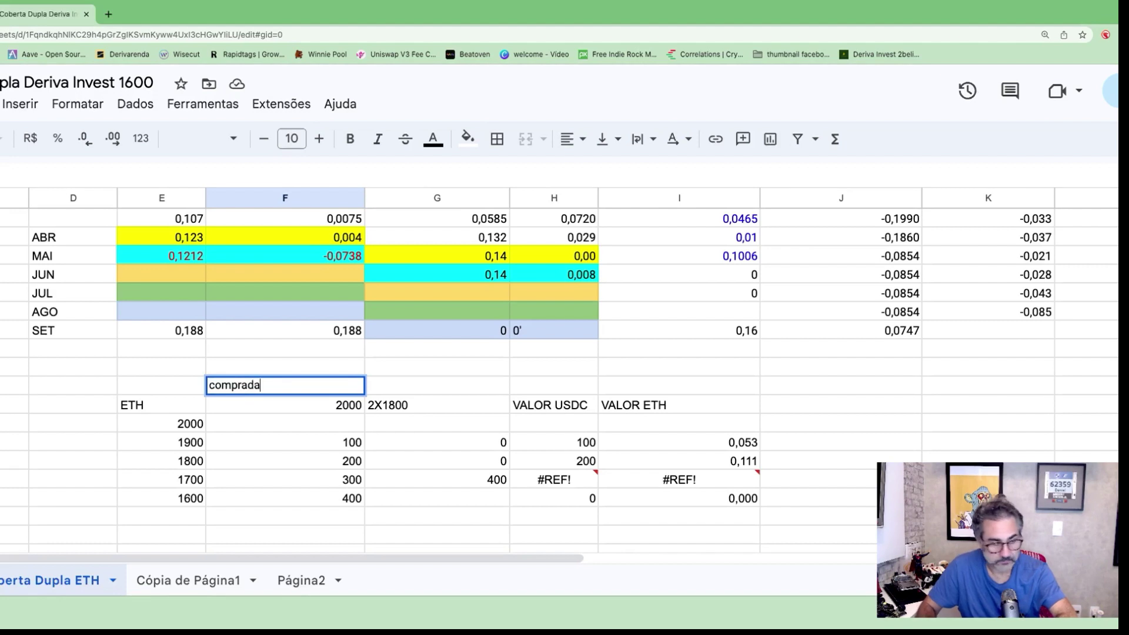
Step: Enter the label "vendida" in the cell directly above the 2X1800 header
key("Tab")
type("vendu")
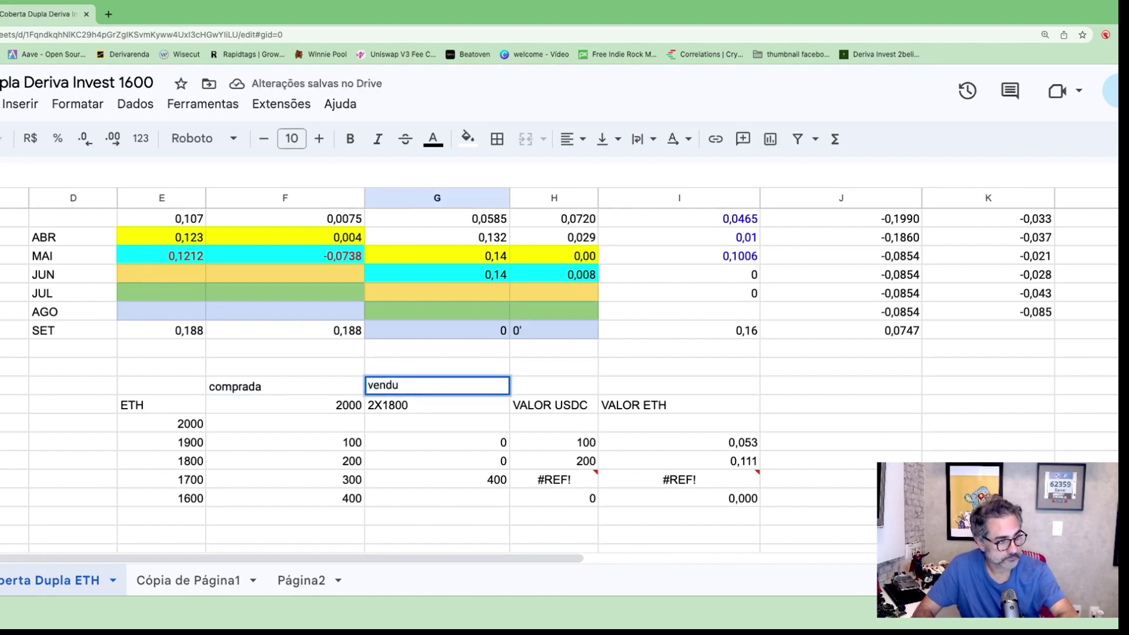
key("BackSpace")
type("ida")
key("Return")
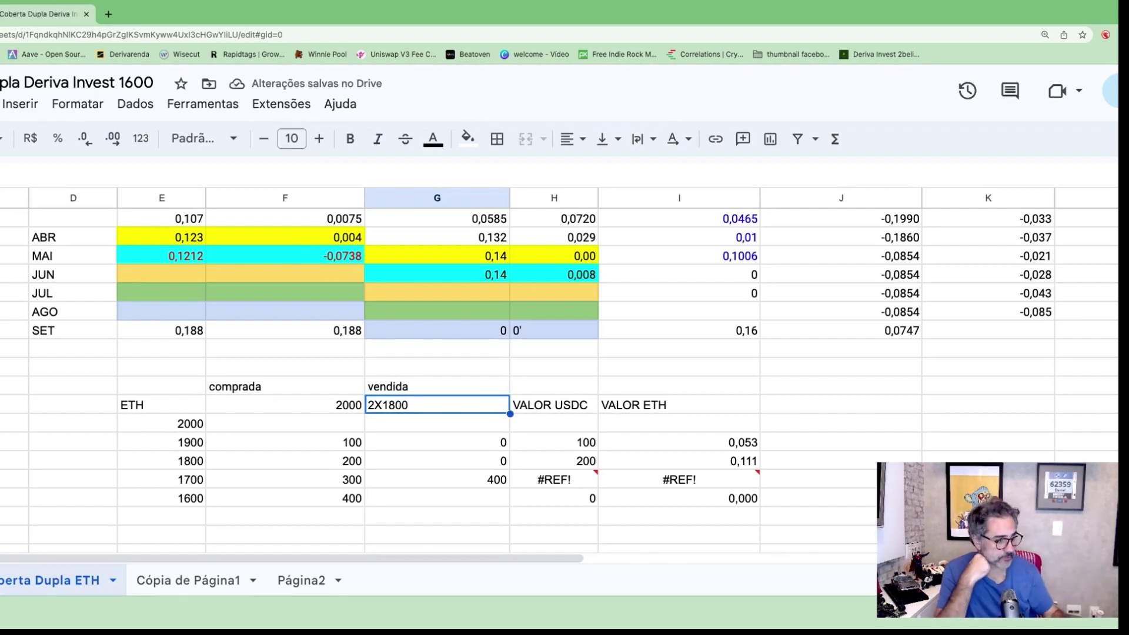
Step: Review the comprada and vendida cells for ETH at 2000 and at 1900
left_click(151, 427)
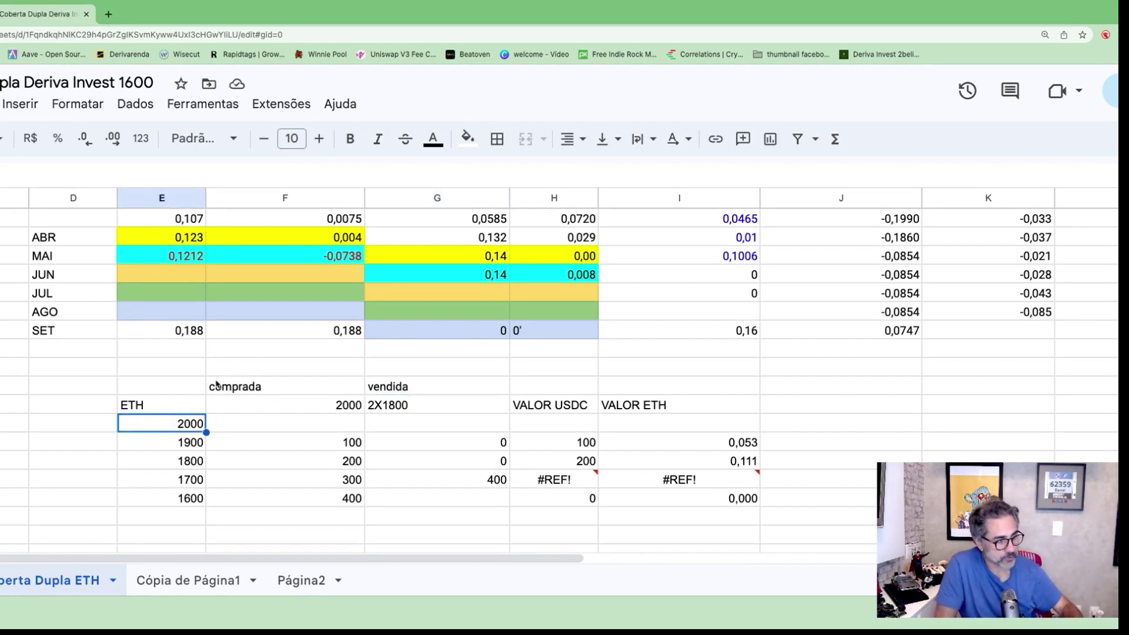
left_click(274, 424)
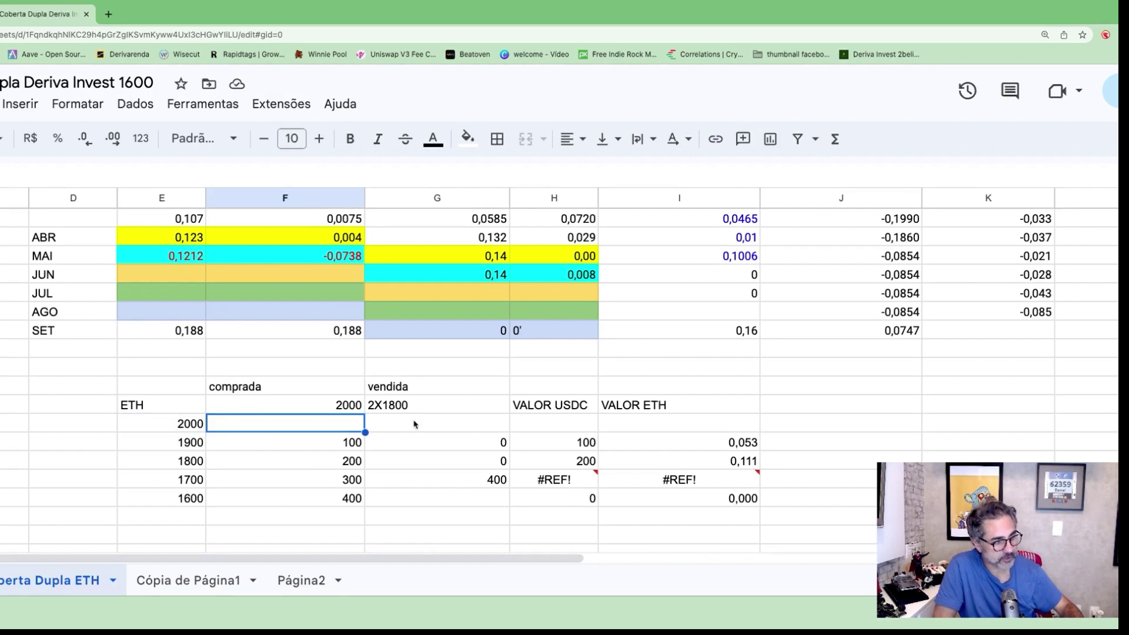
left_click(369, 425)
left_click_drag(672, 421, 240, 428)
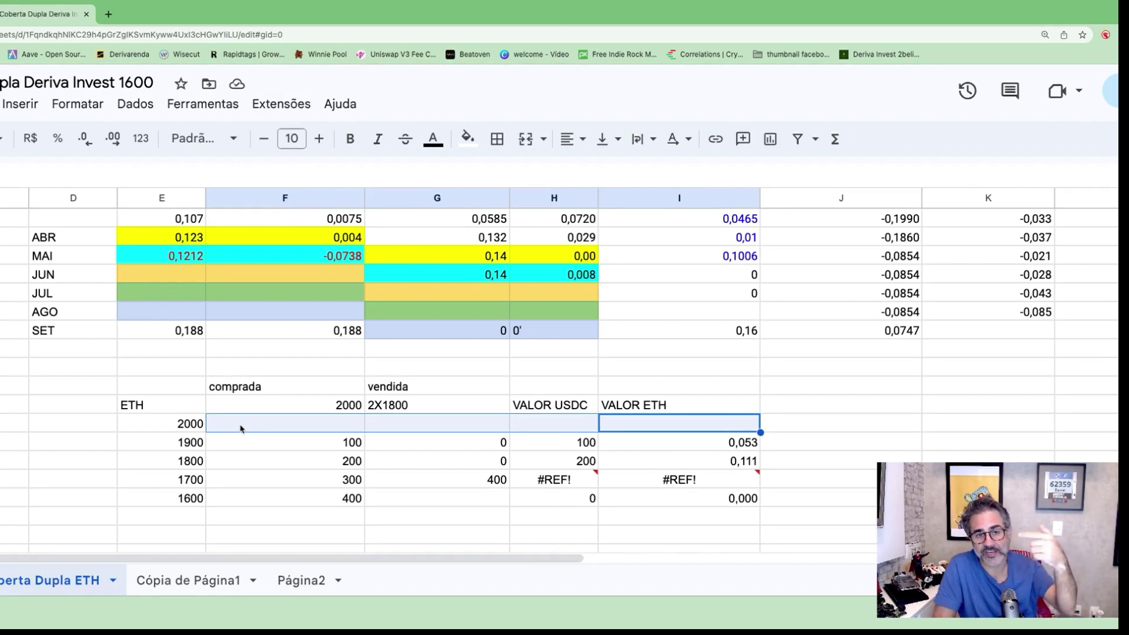
left_click(177, 442)
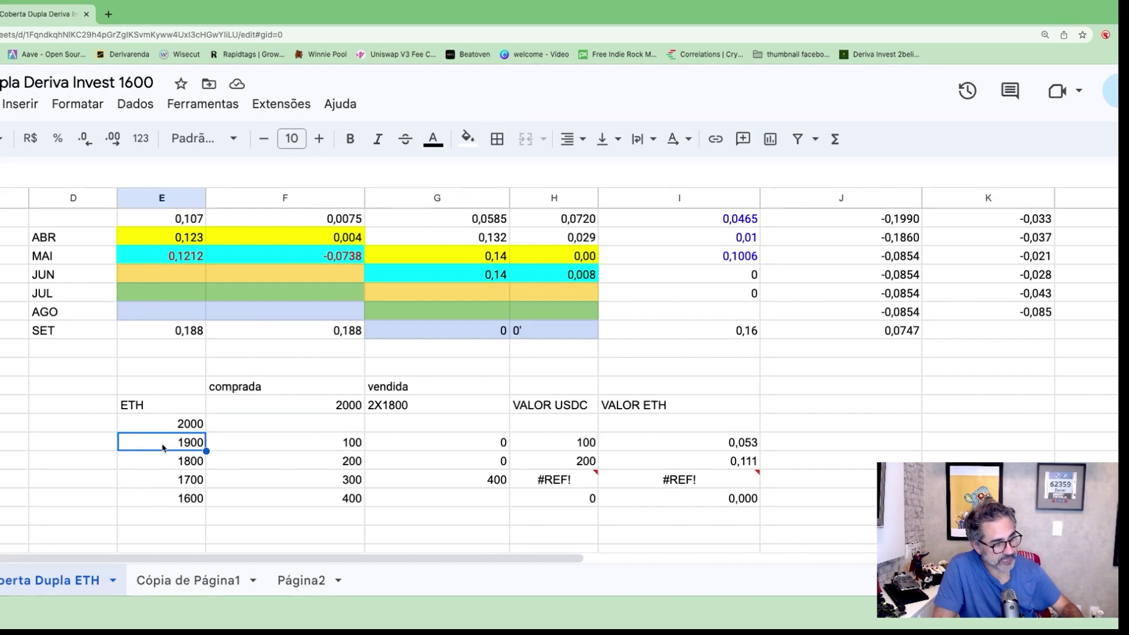
left_click(231, 390)
left_click(337, 444)
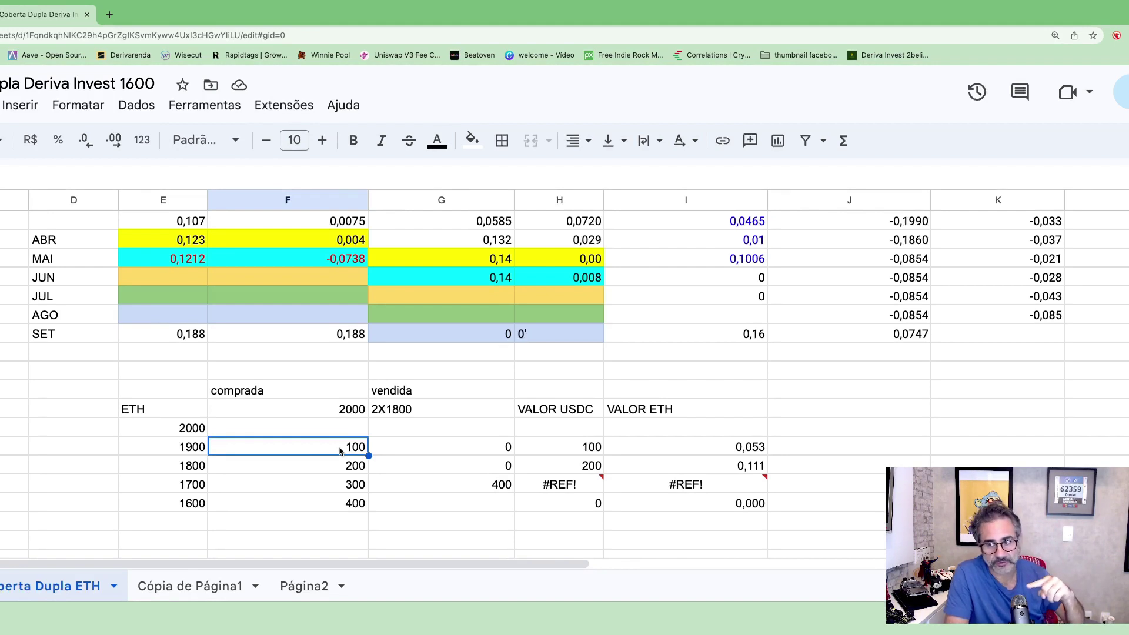
left_click(442, 451)
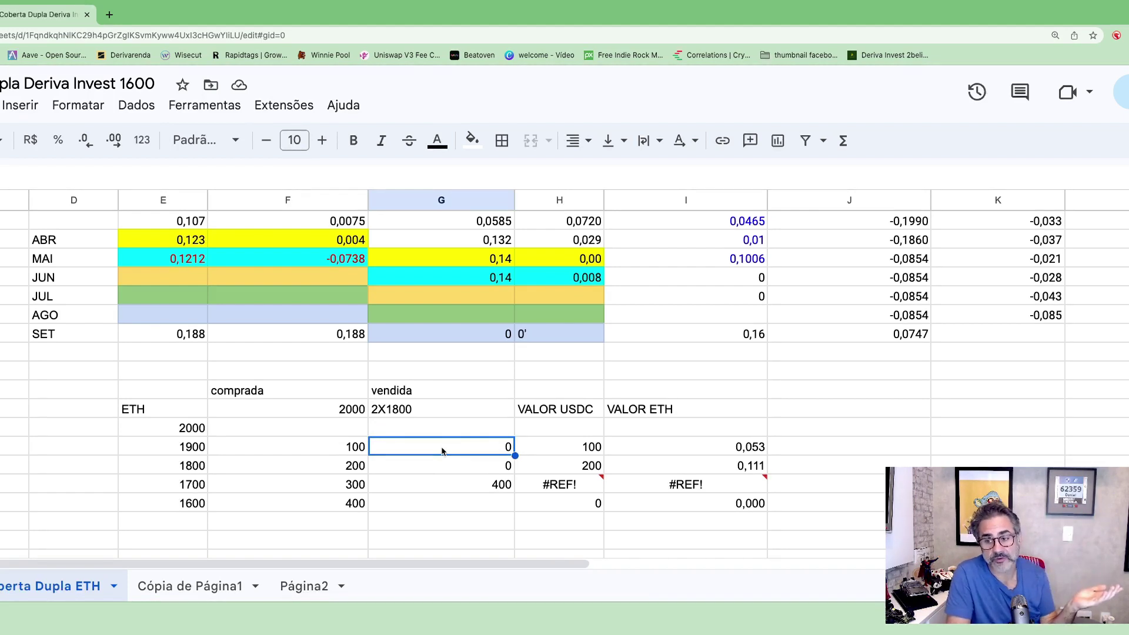
Step: Restore the VALOR USDC formula in the 1700 row by copying it from the 1900 row
left_click(557, 449)
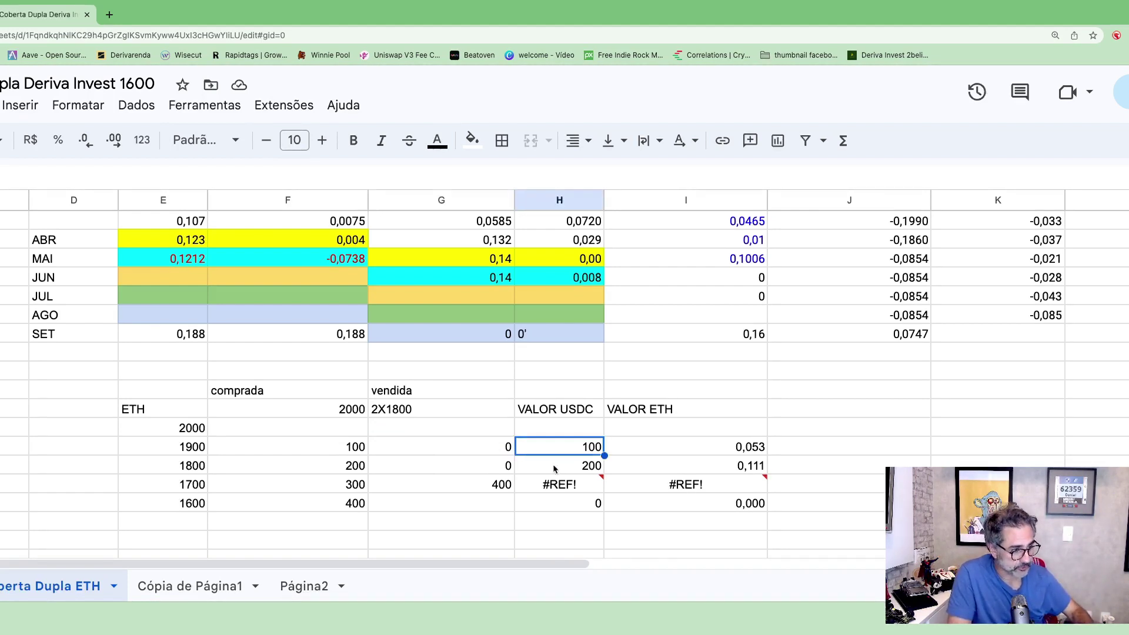
left_click(563, 487)
key("ctrl+v")
Step: Review the comprada, vendida, VALOR USDC and VALOR ETH results for ETH at 1800
left_click(188, 467)
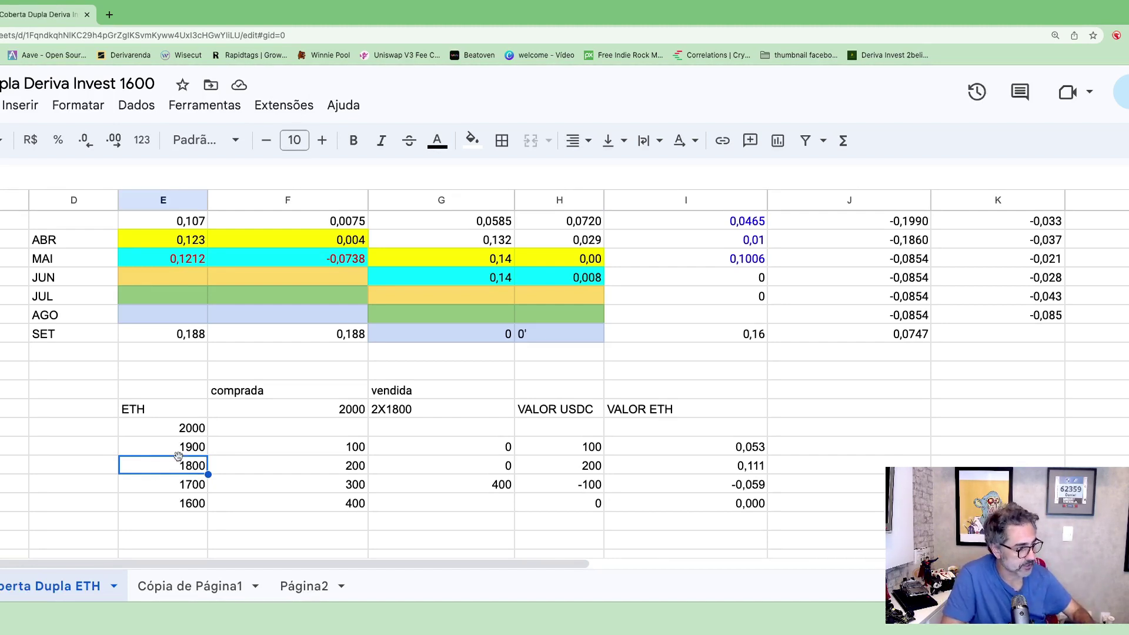
left_click(350, 412)
left_click(339, 468)
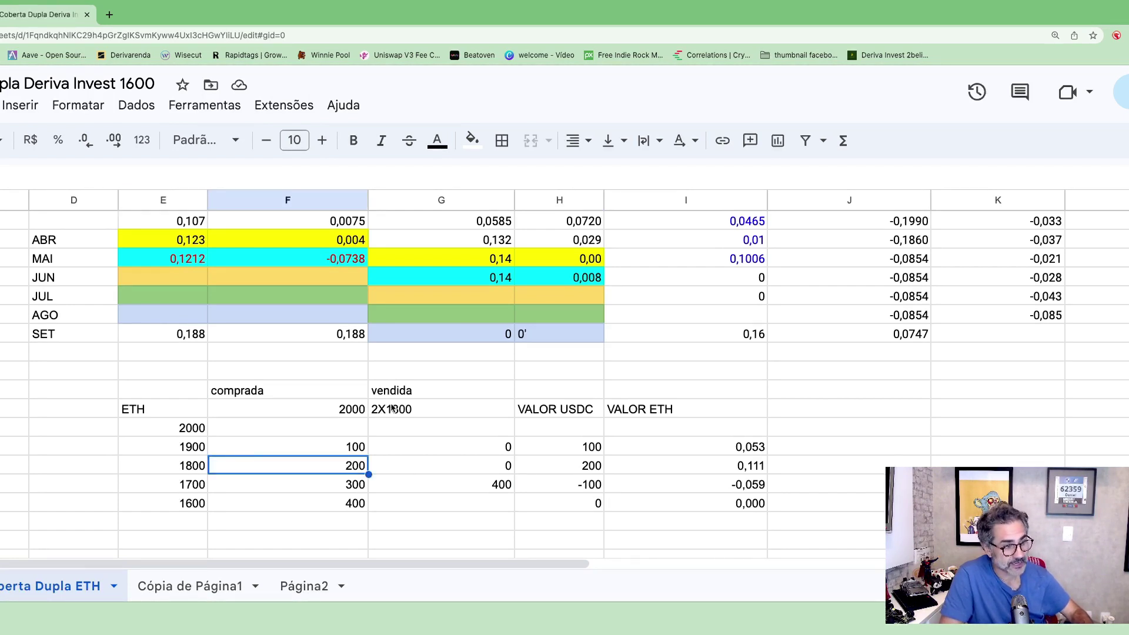
left_click(456, 468)
left_click(572, 468)
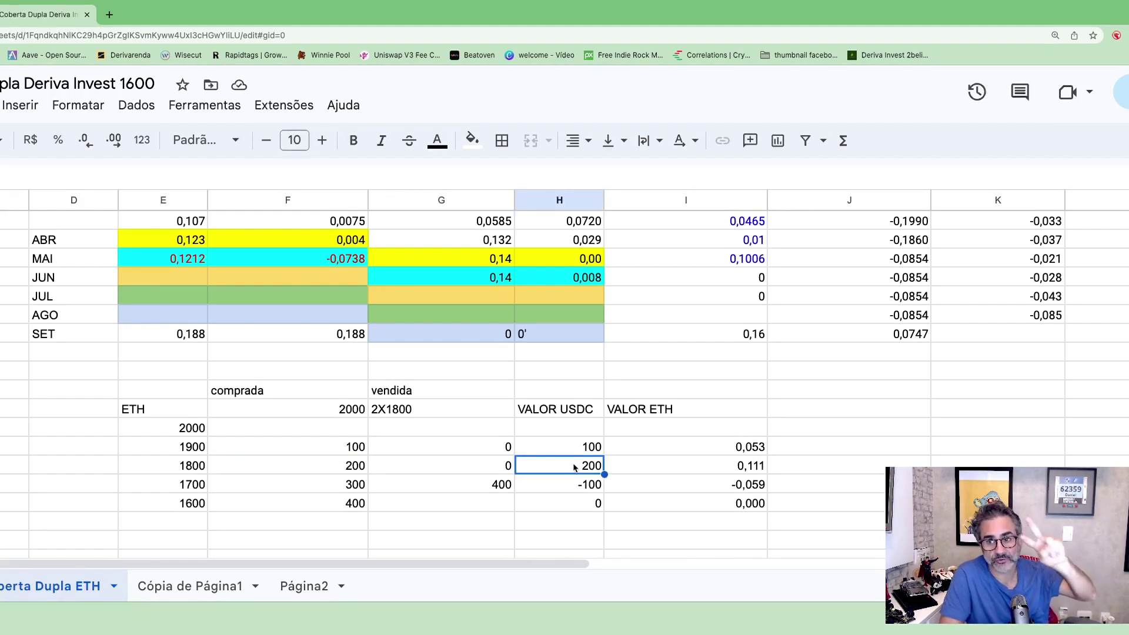
left_click(744, 474)
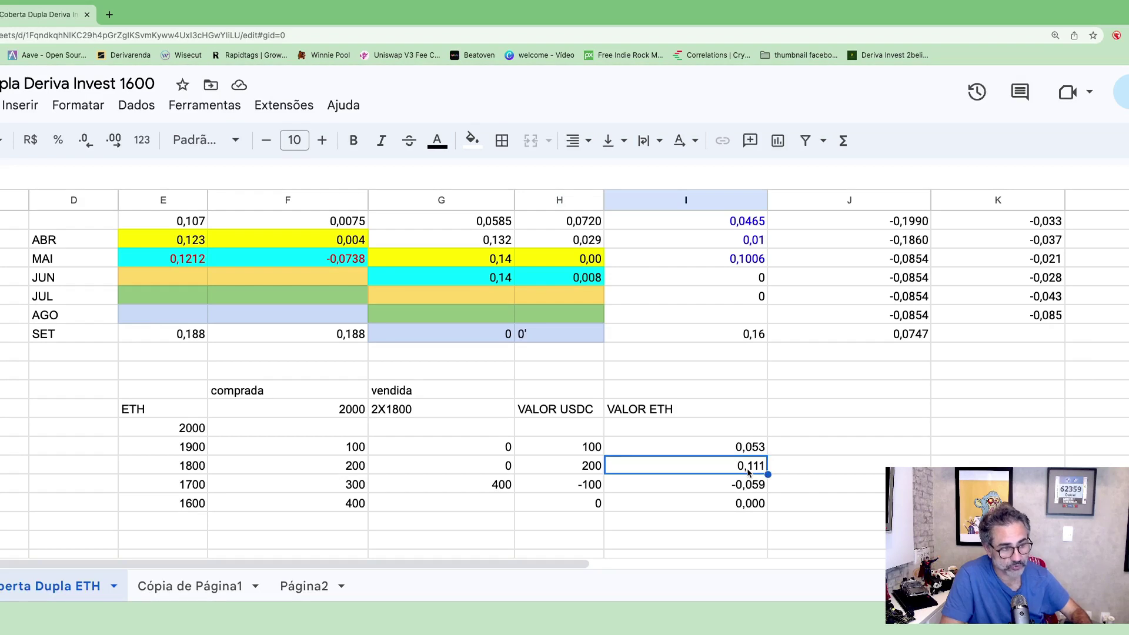
left_click_drag(739, 467, 730, 450)
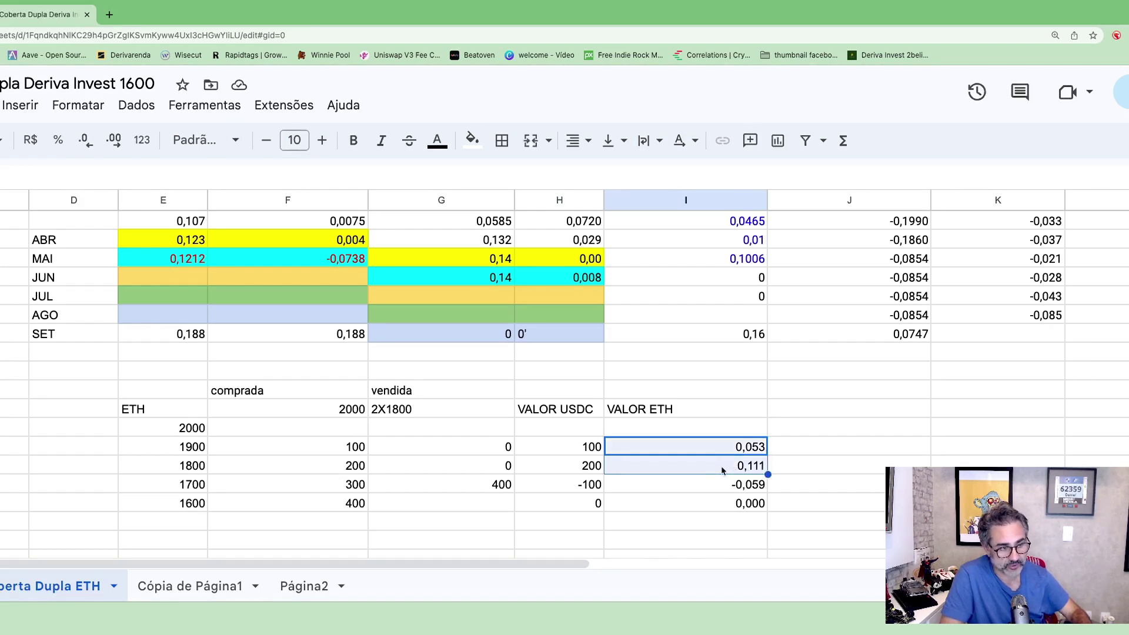
left_click(725, 467)
Step: Check the 1700 row's VALOR ETH and comprada values against the 2000 and 2X1800 strikes
left_click(180, 483)
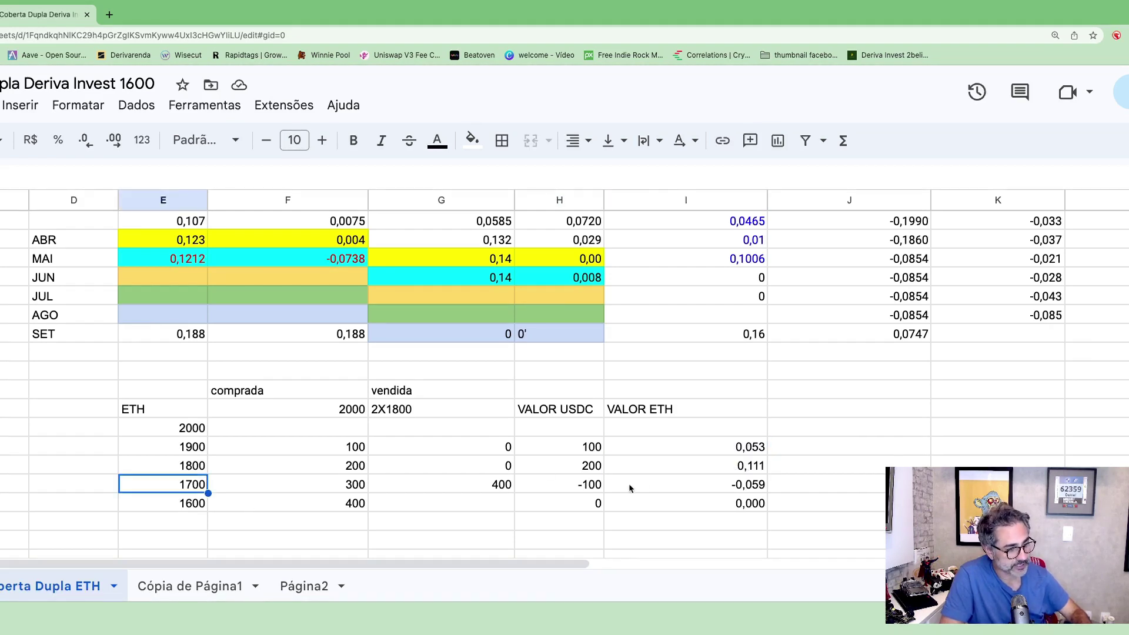
left_click(749, 484)
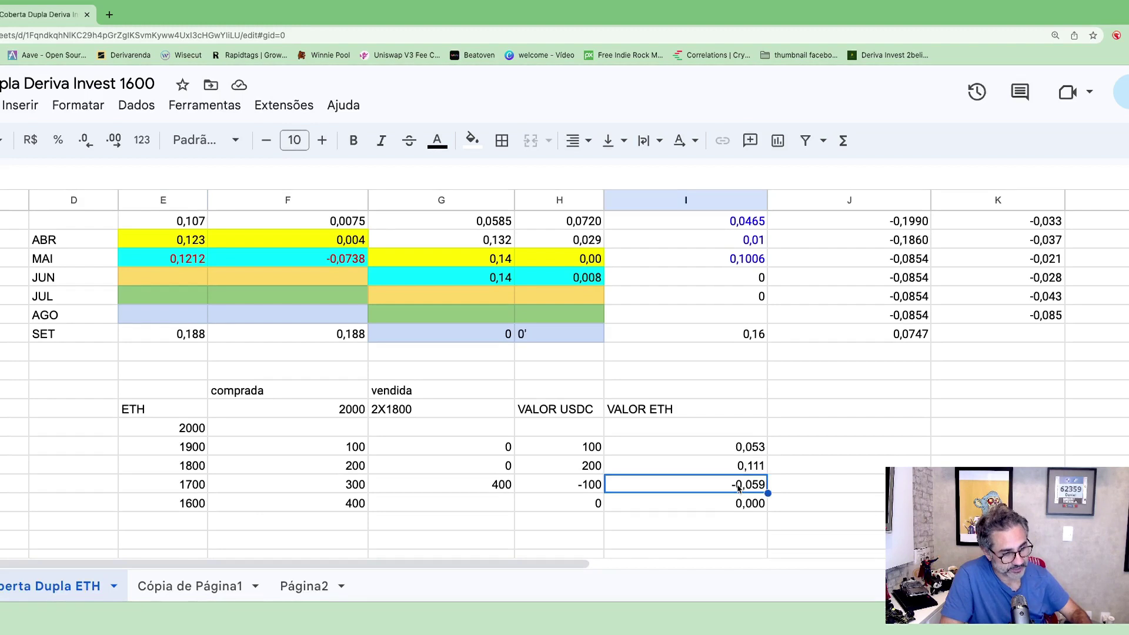
left_click(320, 486)
left_click(341, 410)
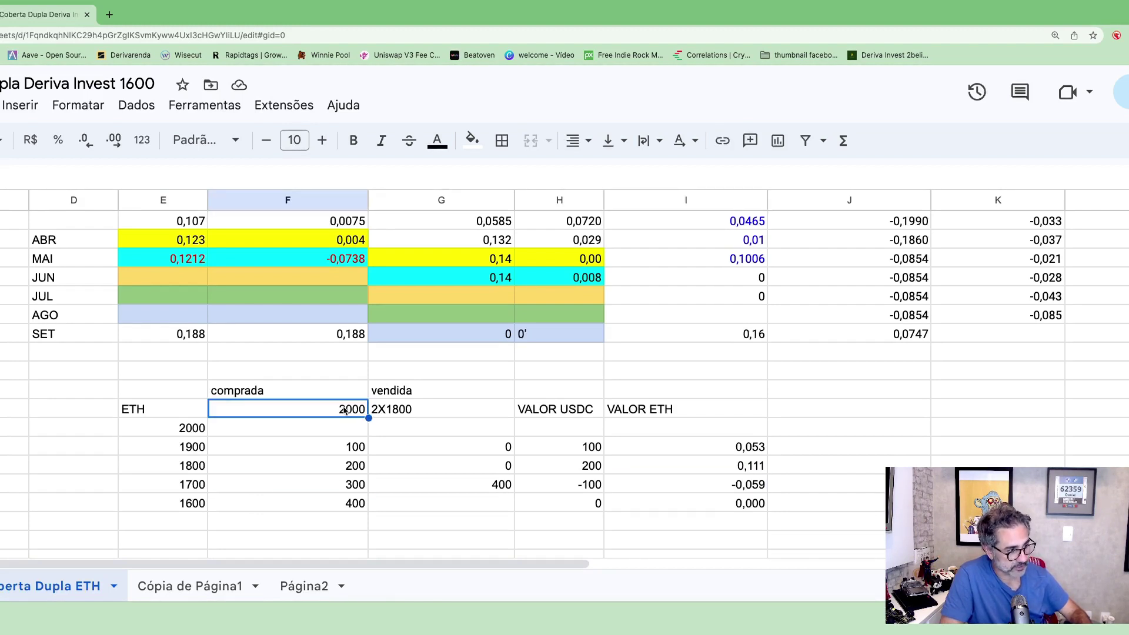
left_click(351, 484)
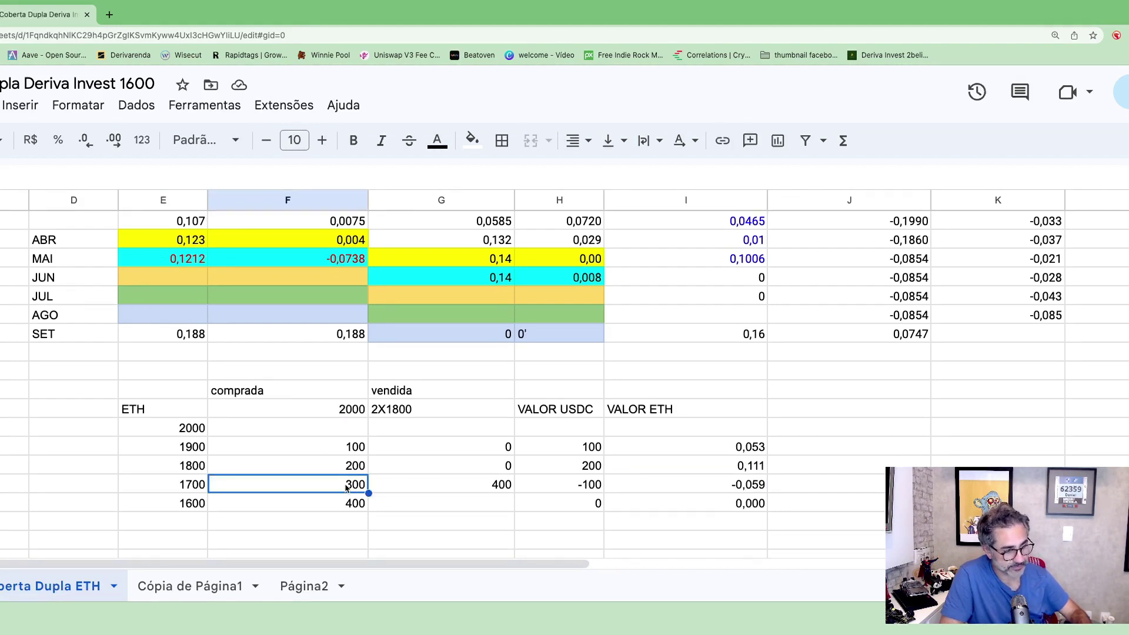
left_click(405, 414)
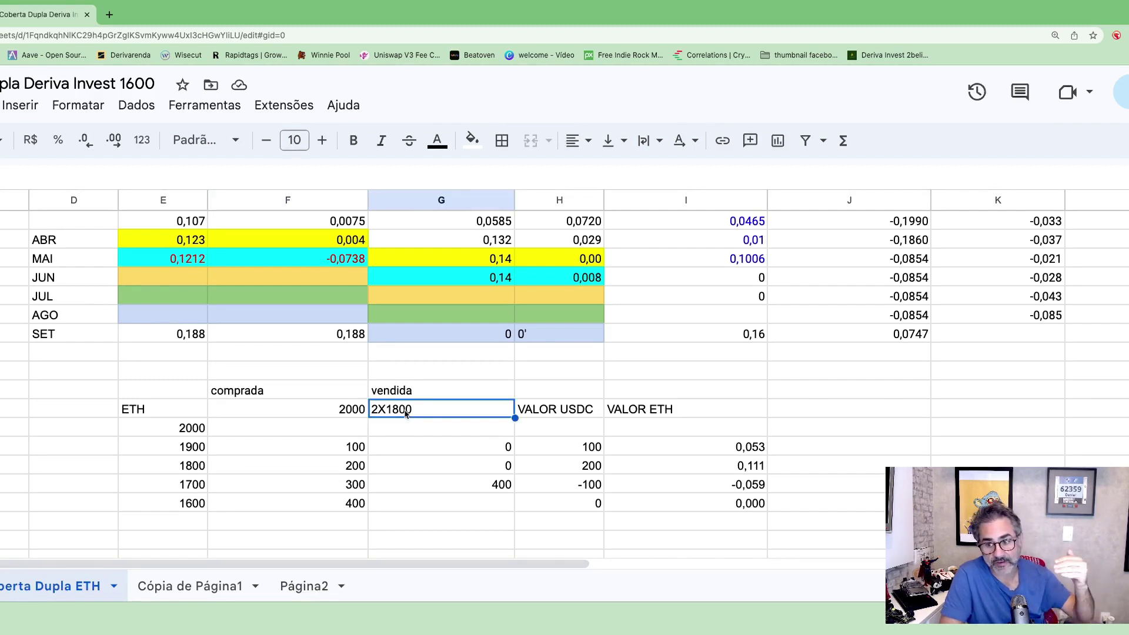
Step: Set the vendida value in the 1700 row to 200 and check that row's VALOR USDC
scroll(397, 478, "right", 2)
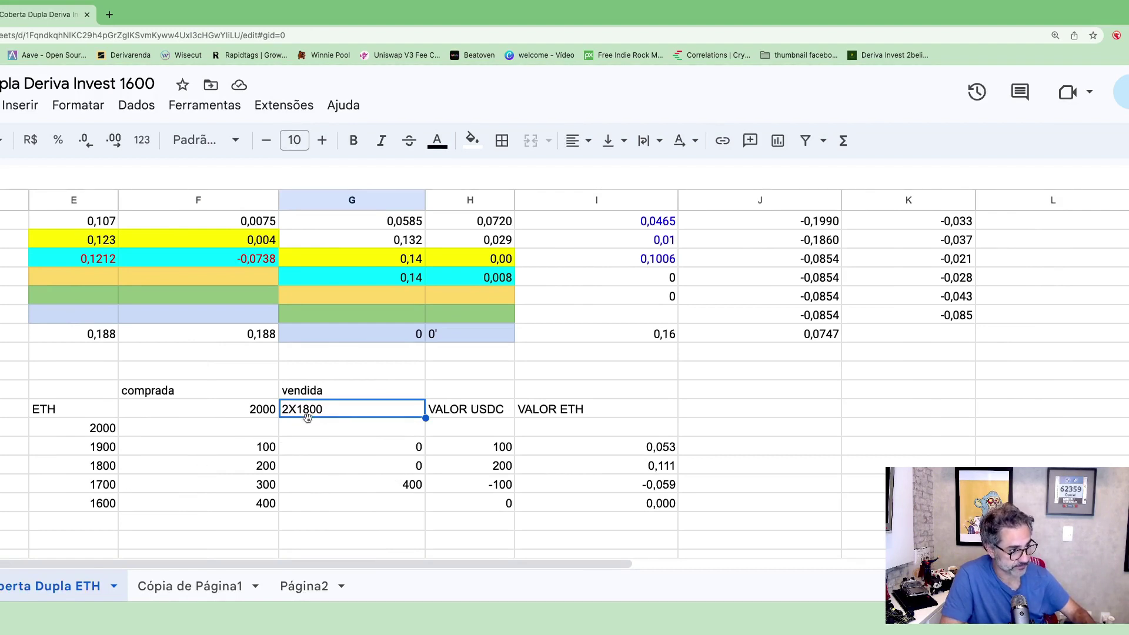
left_click(115, 505)
left_click(346, 485)
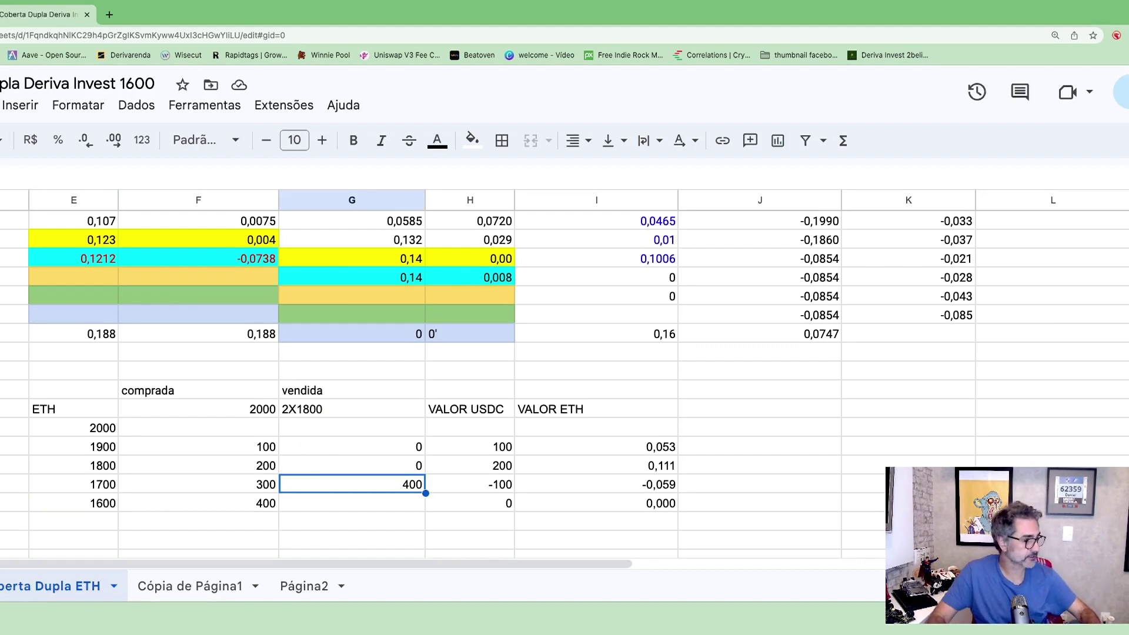
type("200")
left_click(340, 489)
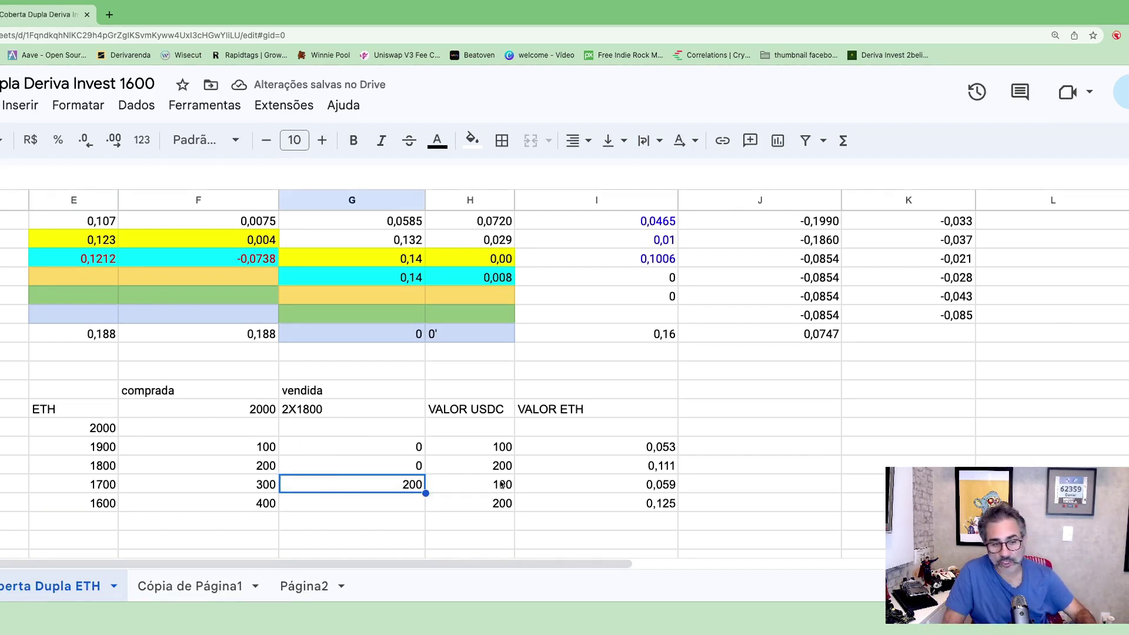
left_click(483, 488)
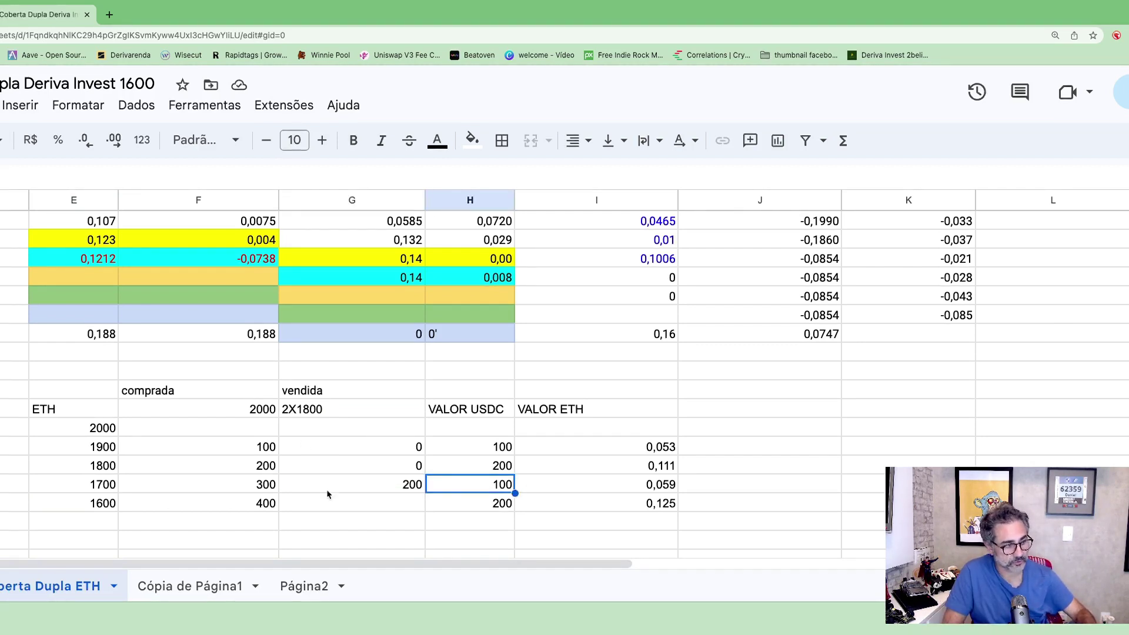
Step: Set the vendida value in the 1600 row to 400 and review that row's comprada value against the 2000 strike
left_click(223, 507)
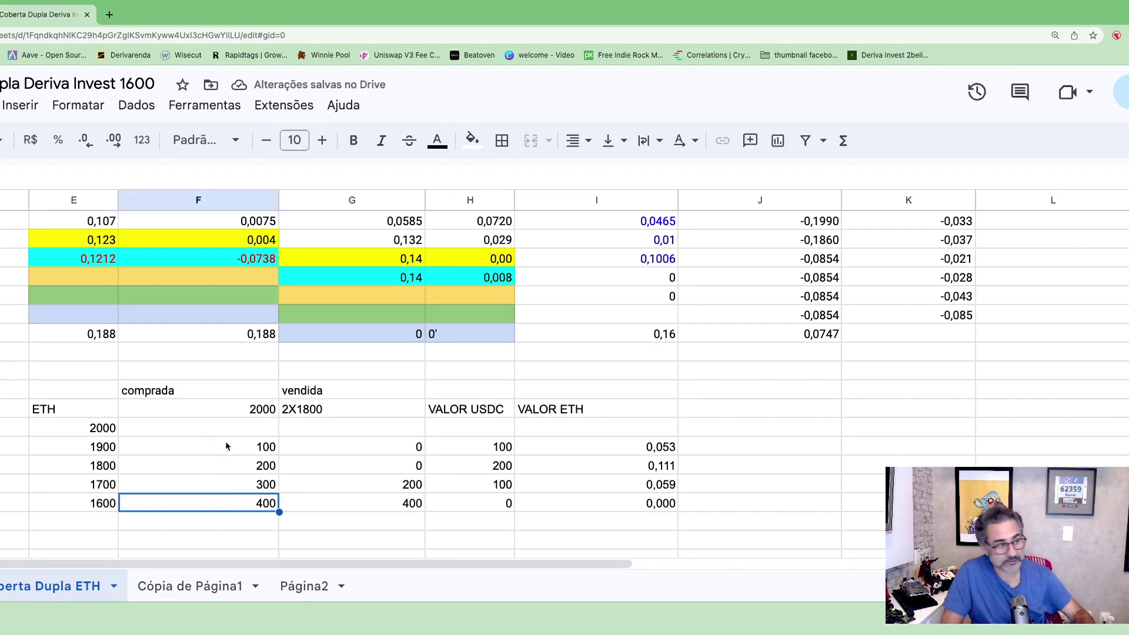
left_click(253, 410)
left_click(211, 506)
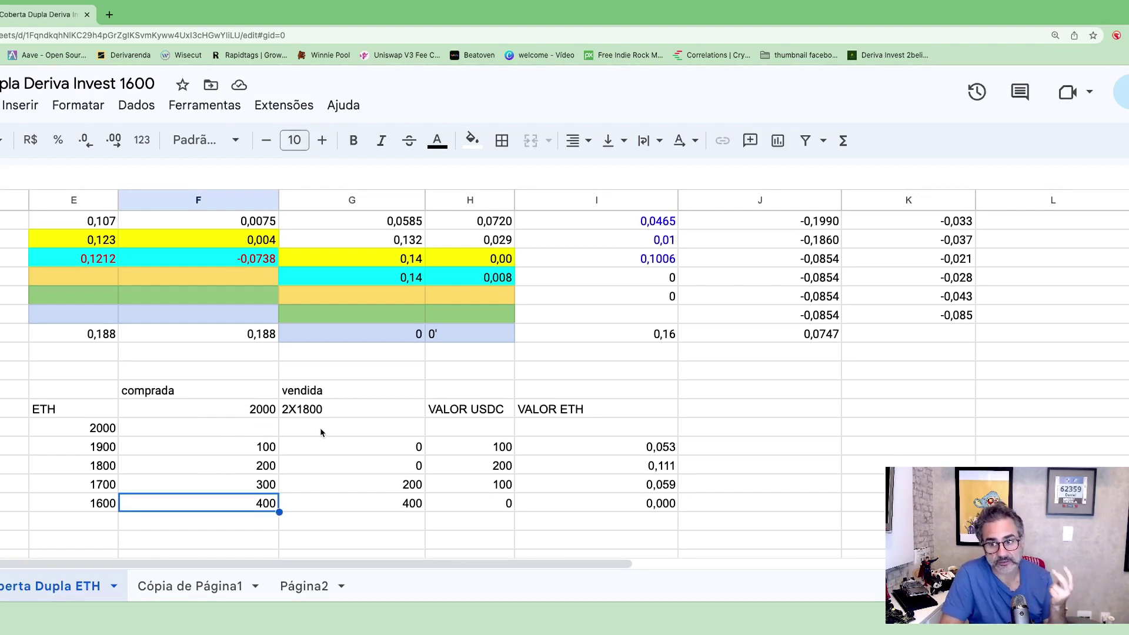
Step: Review the 1600 row's VALOR USDC result and the full 1800 row of the ETH payoff table
left_click(499, 507)
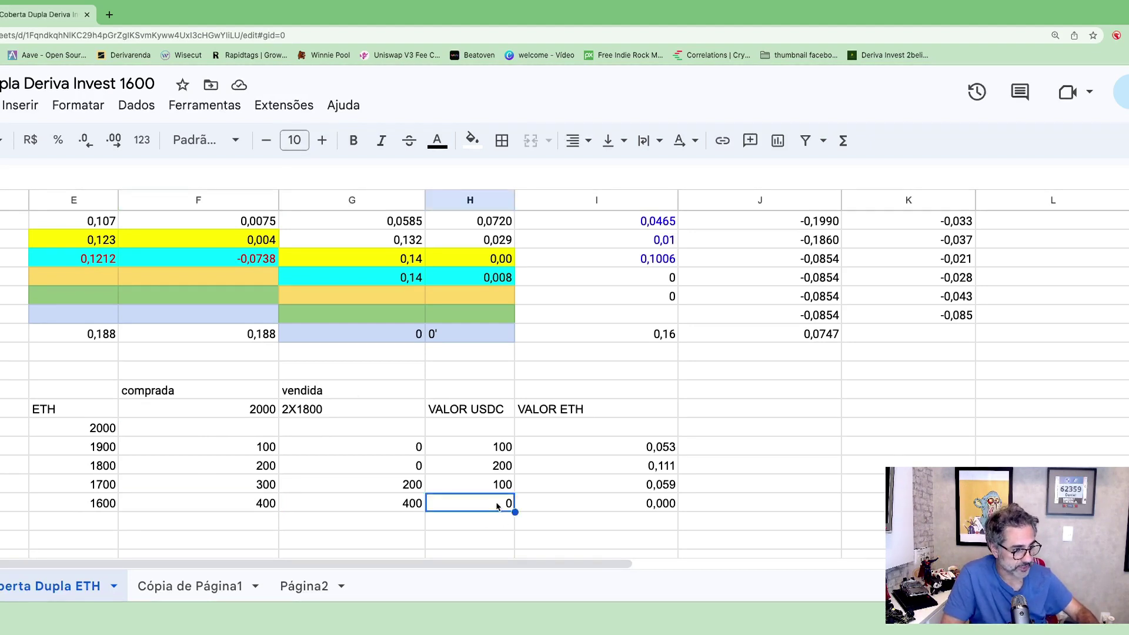
left_click_drag(625, 512, 250, 514)
left_click_drag(650, 473, 112, 470)
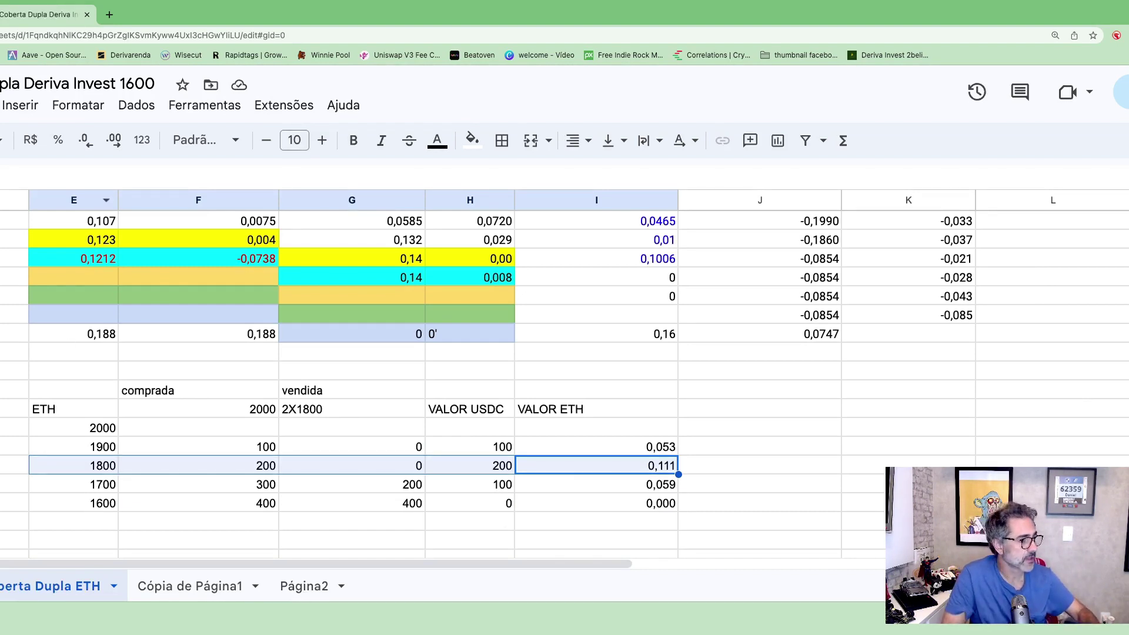
Step: Switch to Deribit and change the open one-contract ETH-26MAY23-1600-C buy order's price to 0.122, confirming the edit
key("ctrl+Tab")
key("ctrl+Tab")
key("ctrl+Right")
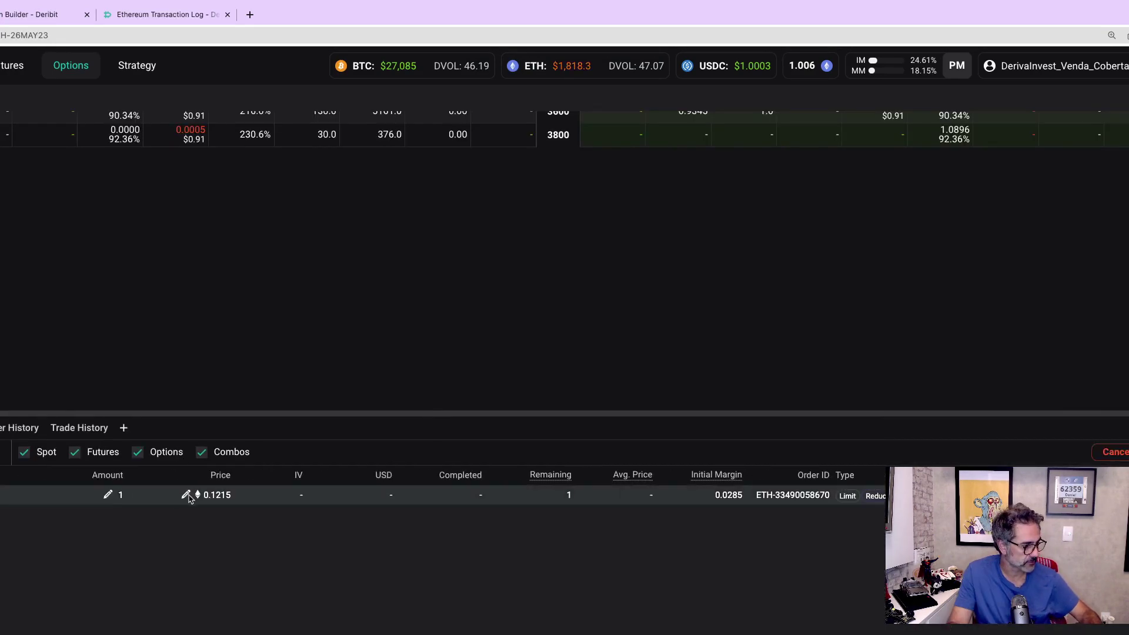
left_click(189, 495)
key("BackSpace")
key("BackSpace")
type("22")
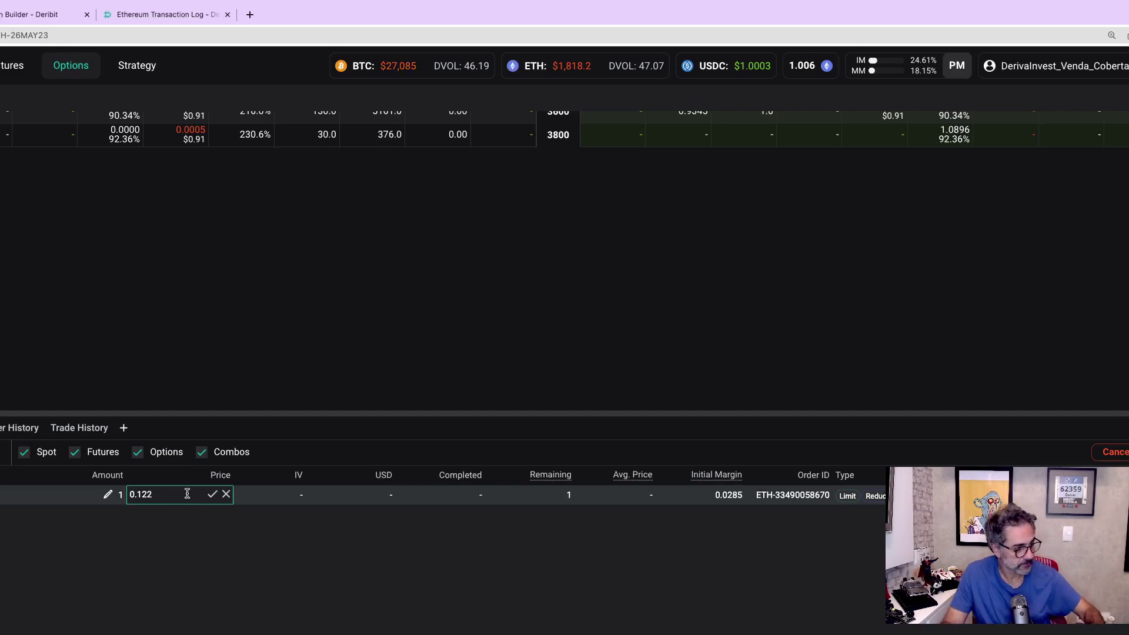
left_click(212, 495)
left_click(672, 403)
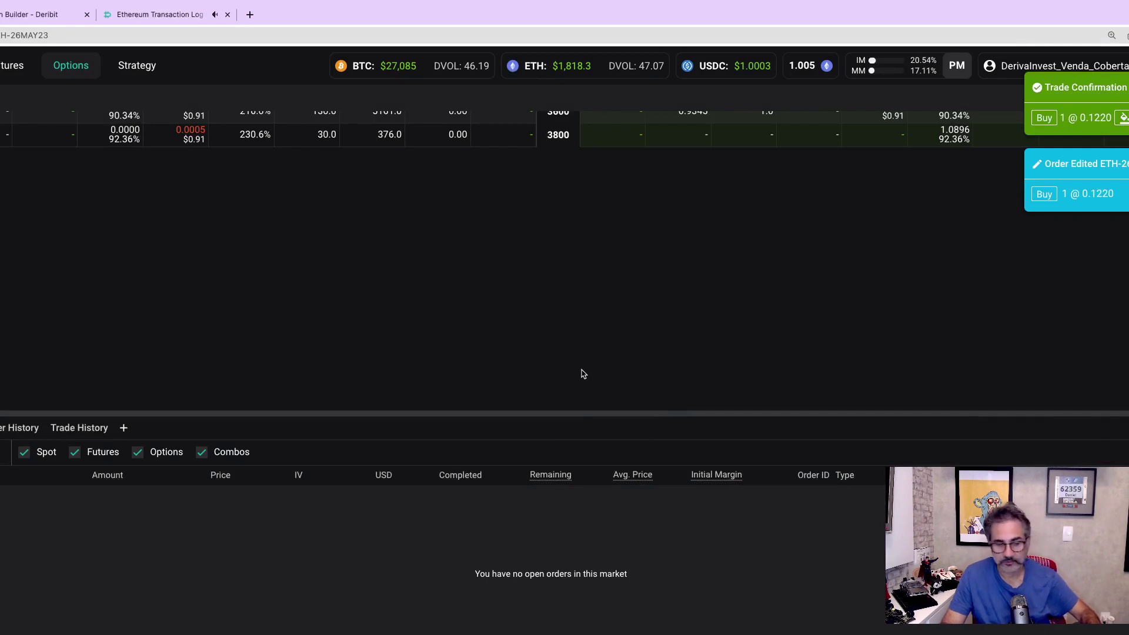
Step: Return to the Venda Coberta Dupla spreadsheet and set the MAI row's Compra CALL value to 0,122
mouse_move(235, 2)
key("ctrl+super+f")
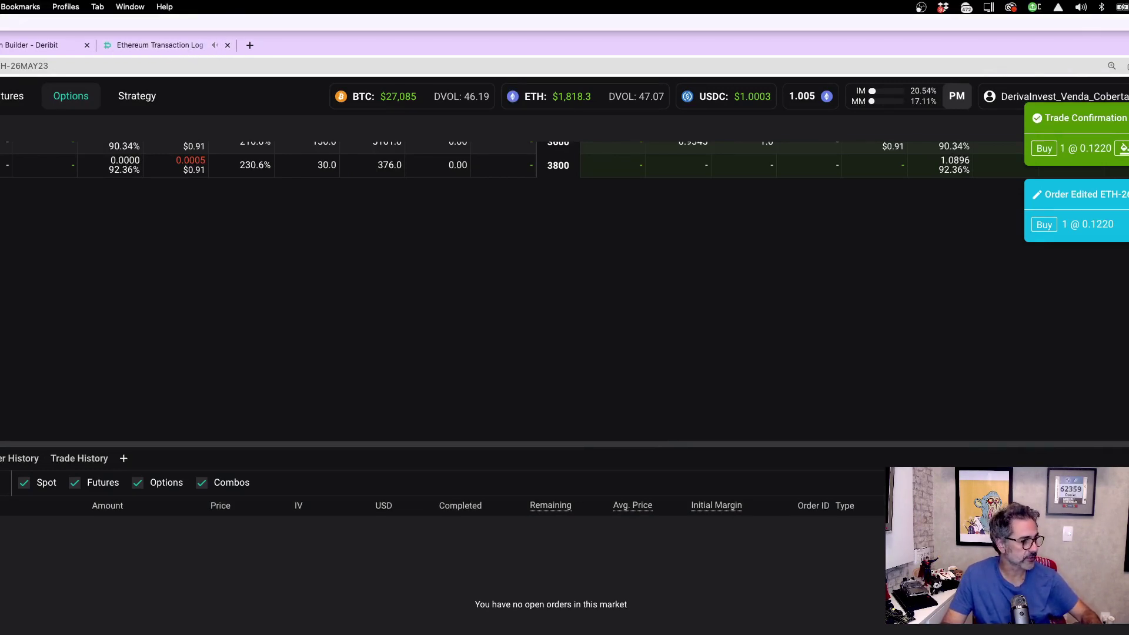
scroll(542, 436, "down", 5)
key("super+grave")
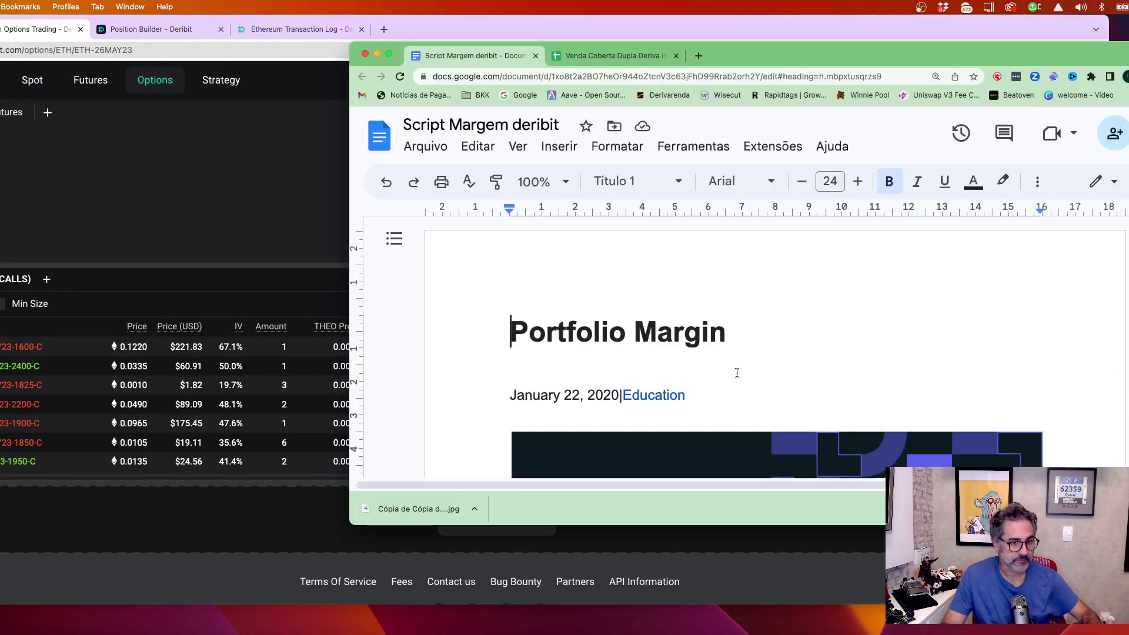
left_click(641, 56)
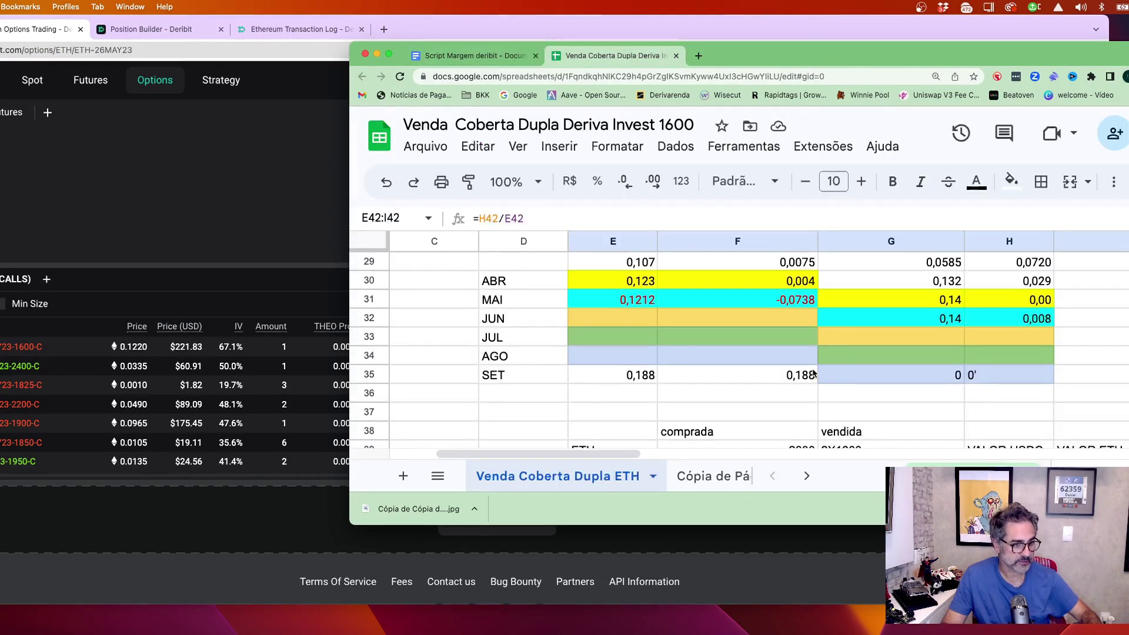
scroll(814, 374, "up", 1)
left_click(613, 337)
type("0,122")
key("Return")
key("Up")
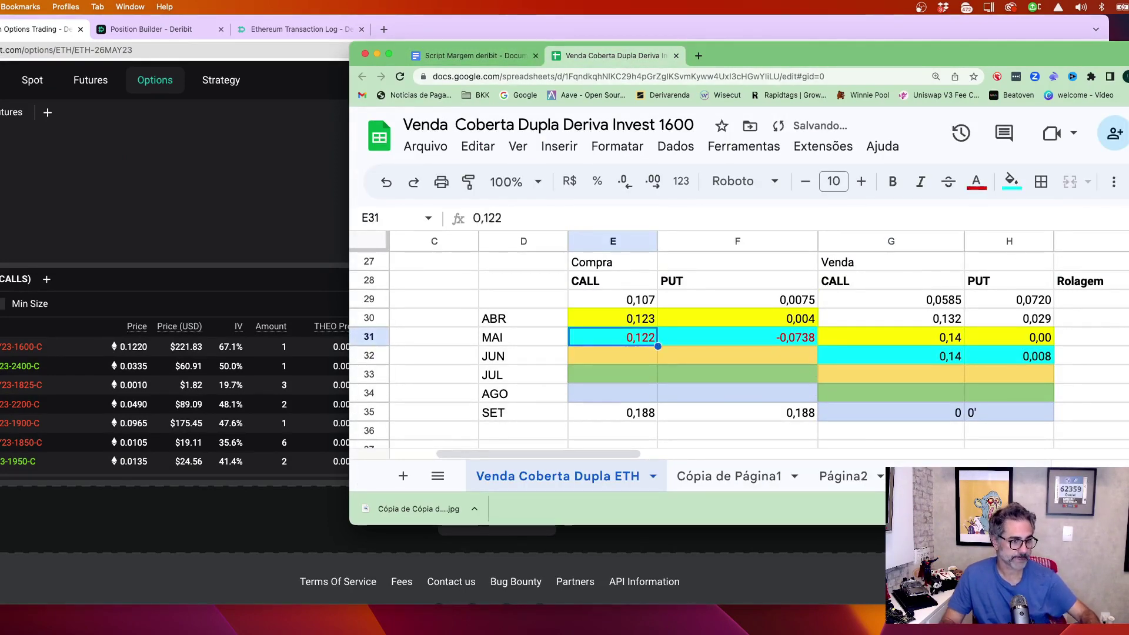
Step: Switch to Deribit and open the order form for the 30 JUN 23 call with strike 1600
key("super+grave")
key("ctrl+super+f")
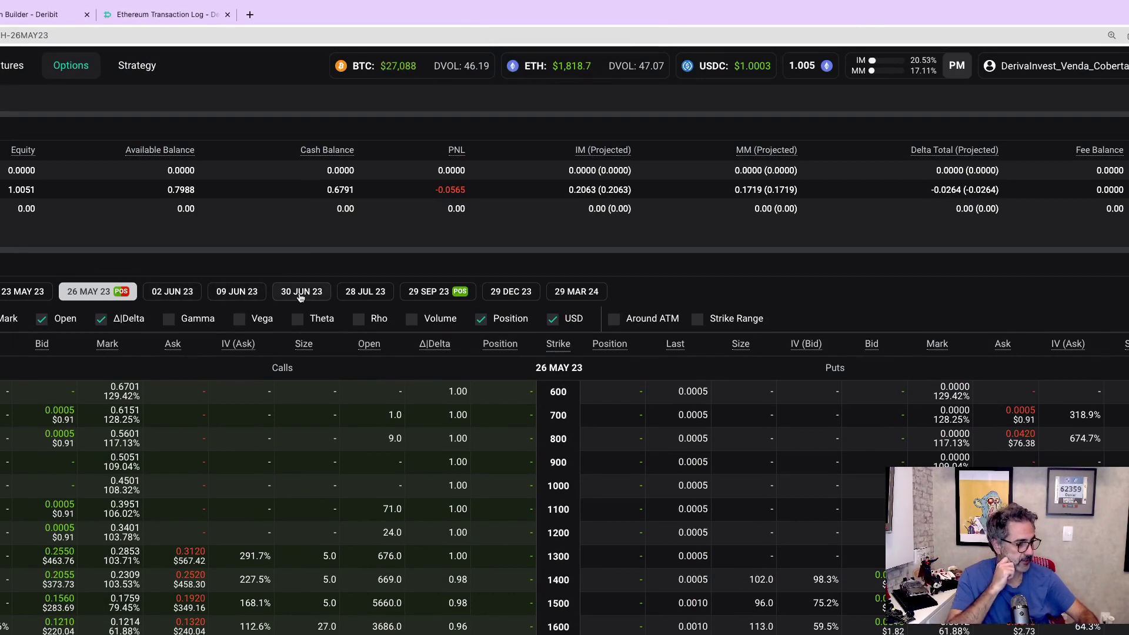
left_click(300, 293)
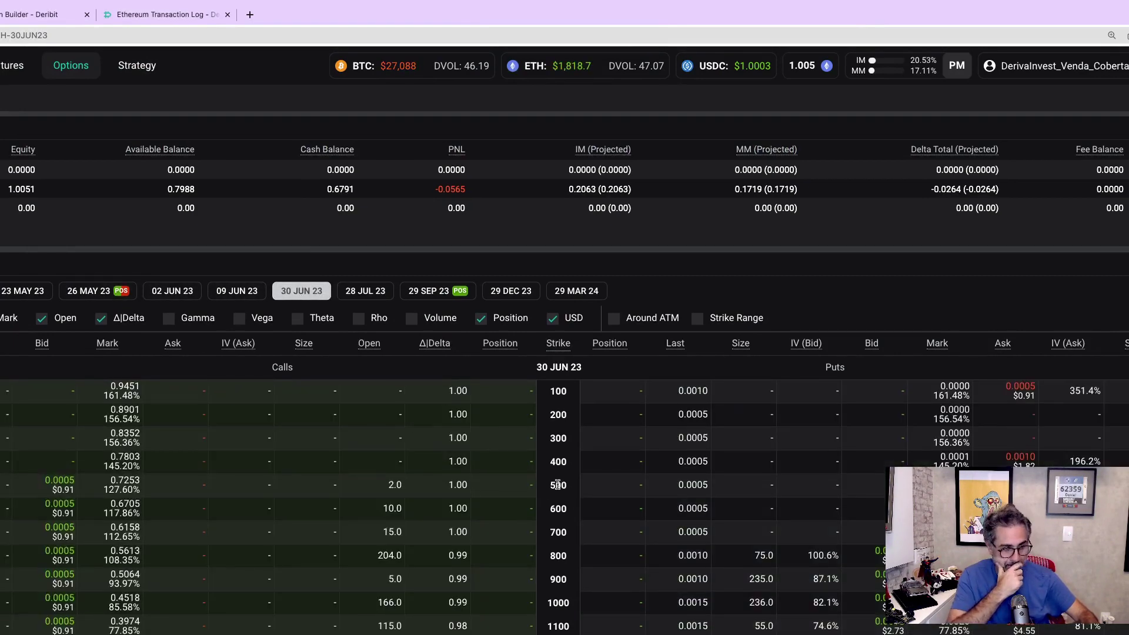
scroll(560, 484, "down", 3)
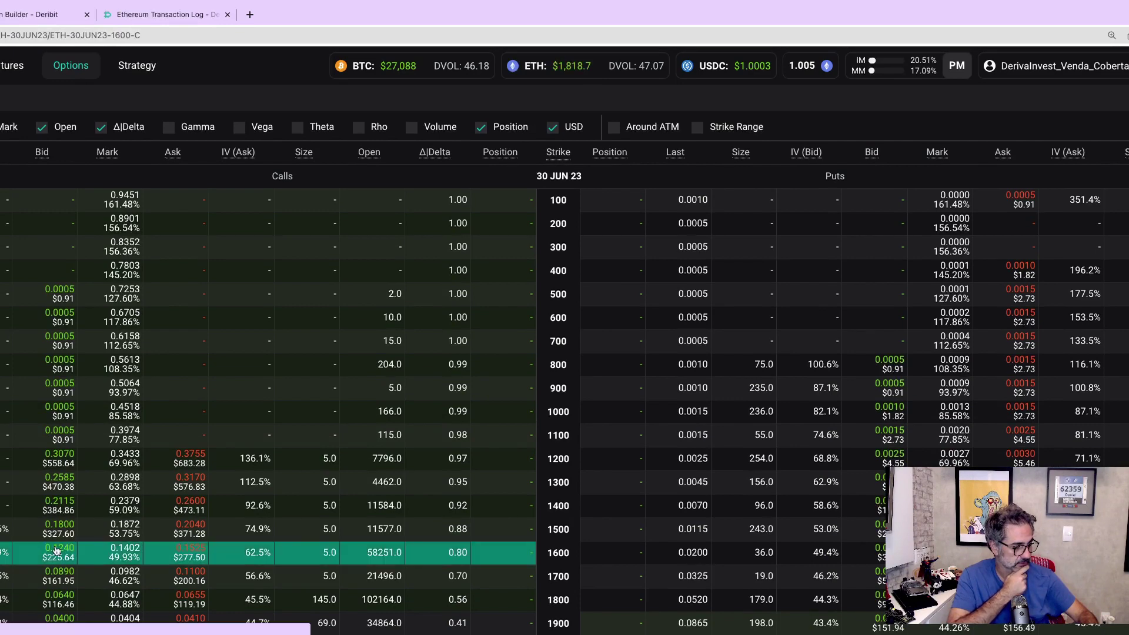
left_click(61, 551)
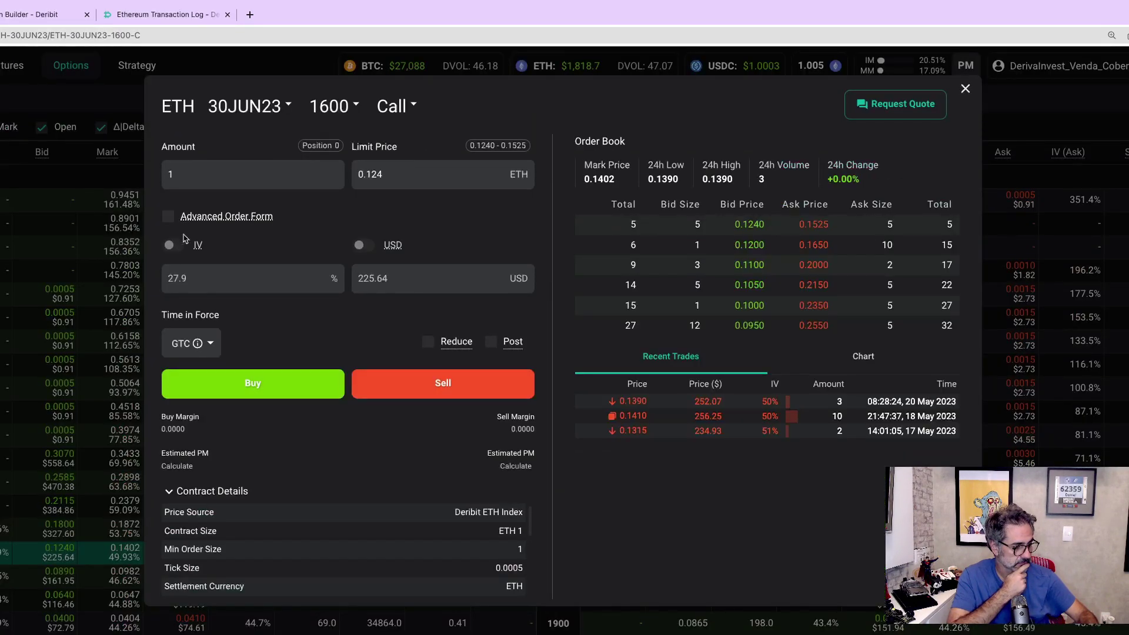
Step: Create a limit sell order for one ETH-30JUN23-1600-C call at 0.14 ETH and close the order form
left_click_drag(431, 171, 349, 177)
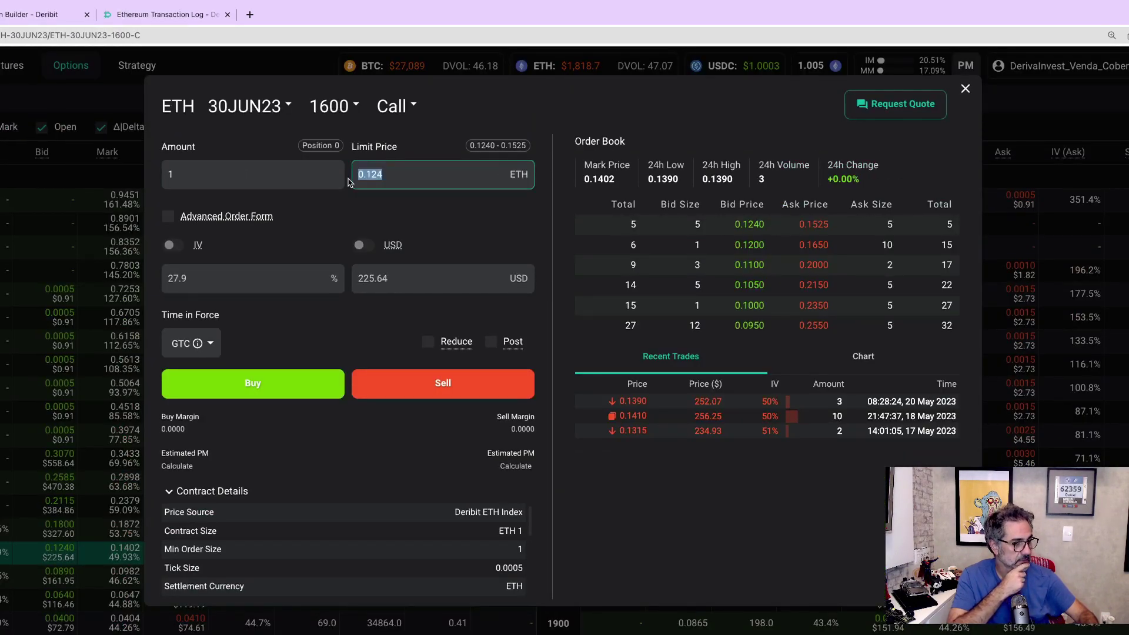
type("0.14")
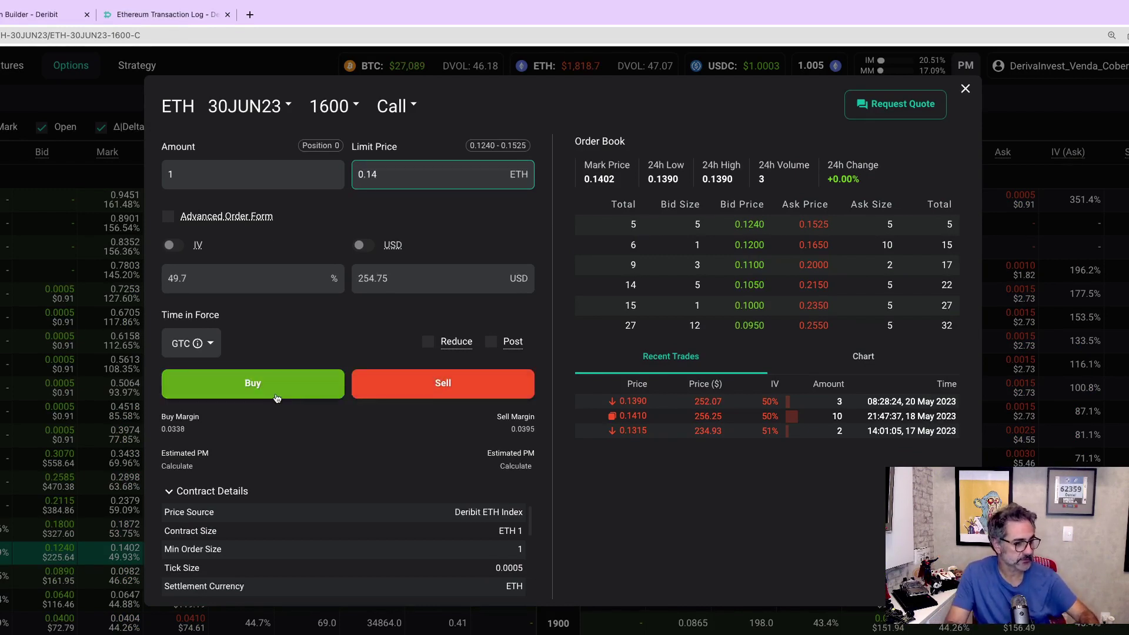
left_click(440, 388)
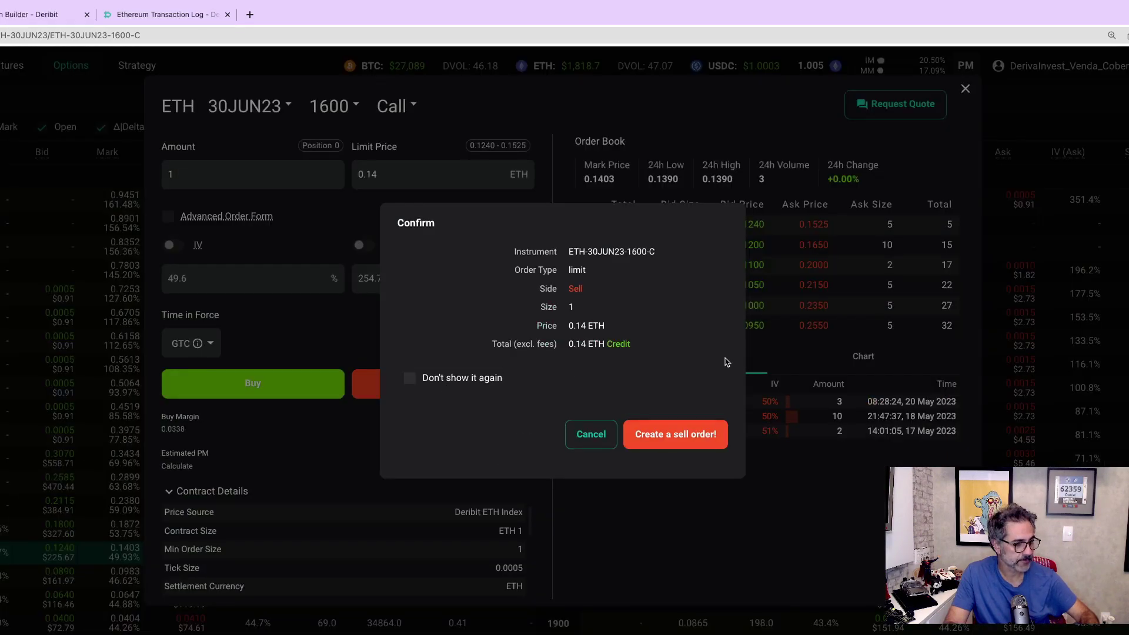
left_click(694, 435)
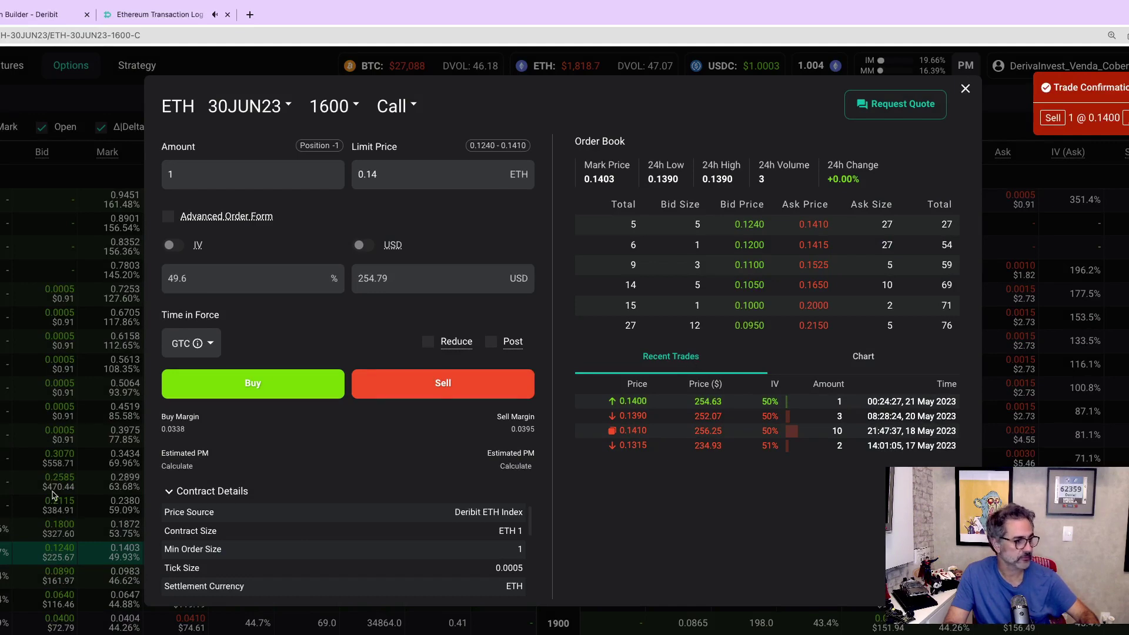
left_click(28, 556)
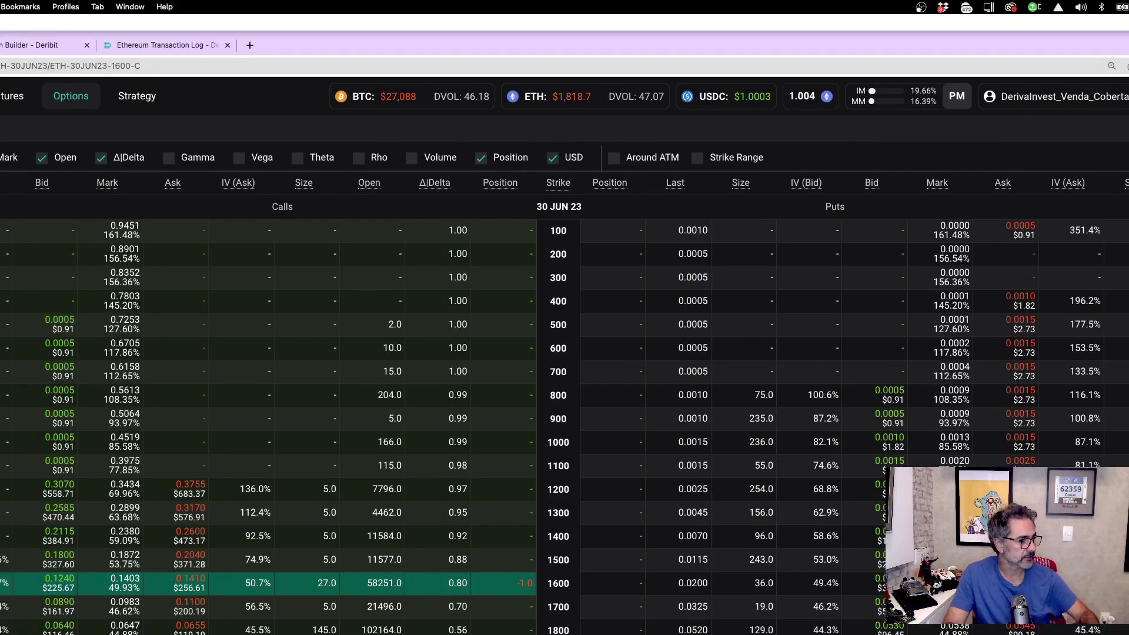
Step: Switch to the spreadsheet and check the MAI and JUN Venda values and the MAI Rolagem cell
key("super+Tab")
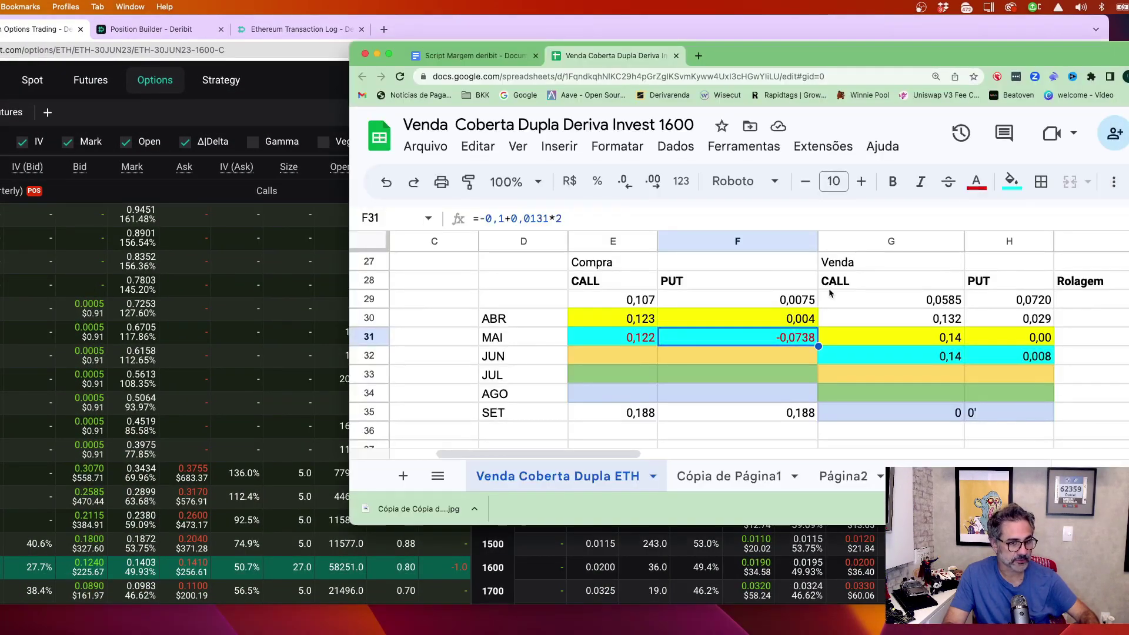
left_click(941, 341)
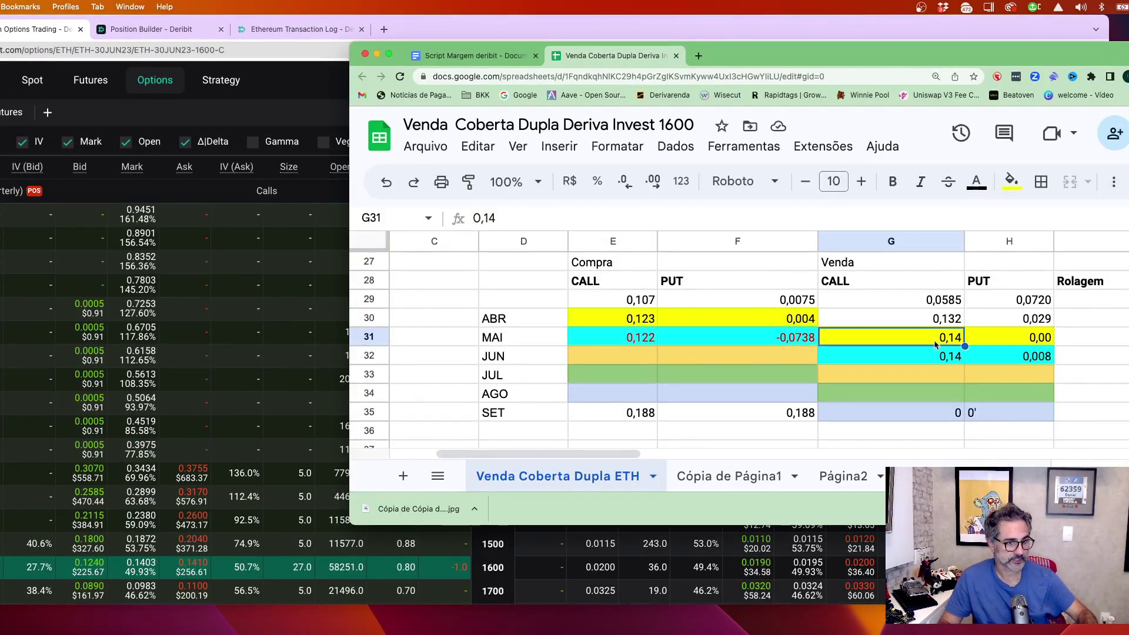
left_click(940, 358)
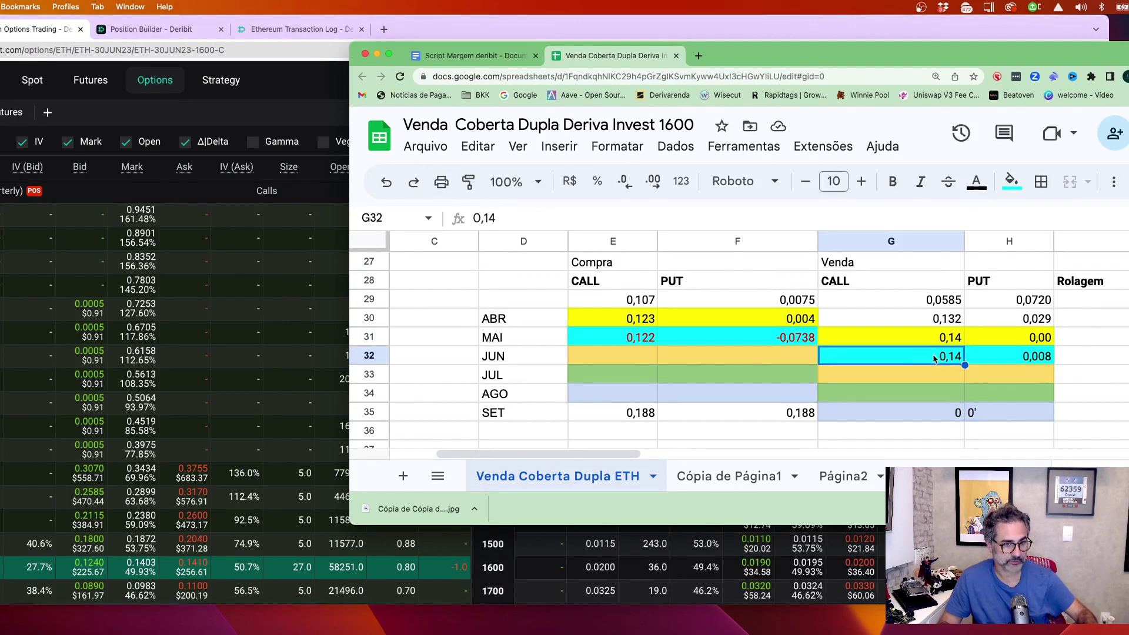
left_click(987, 361)
left_click(948, 361)
key("Left")
key("Right")
key("Right")
key("Right")
key("Up")
type("j")
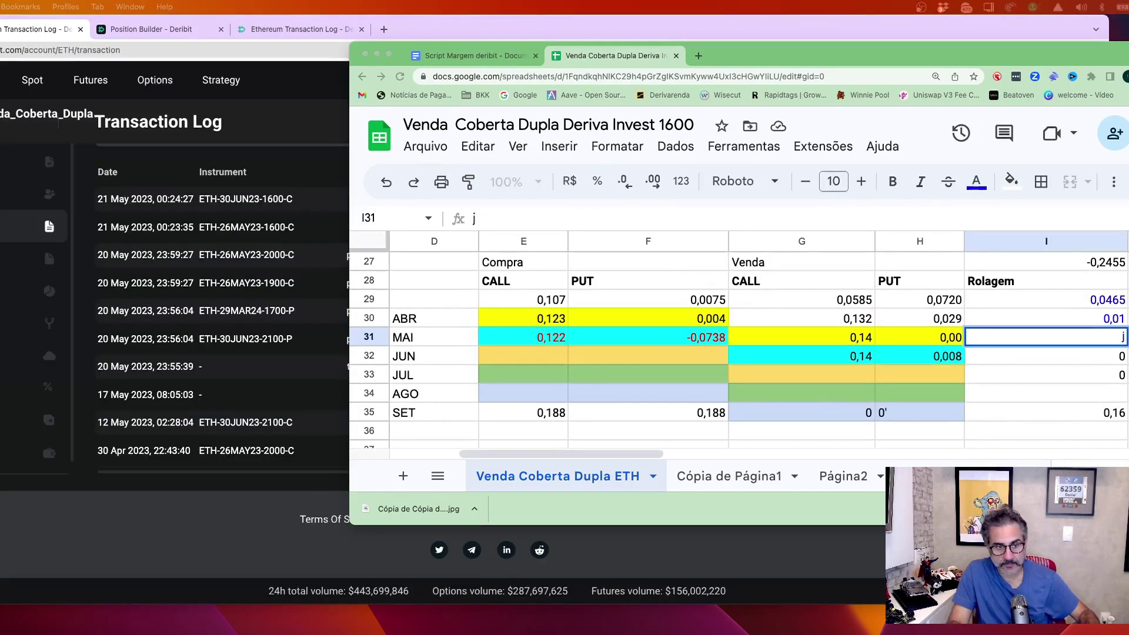
Step: Switch to Deribit and close the two short ETH-26MAY23-1800-P puts with a limit buy order, changing its price to 0.0135
left_click(132, 33)
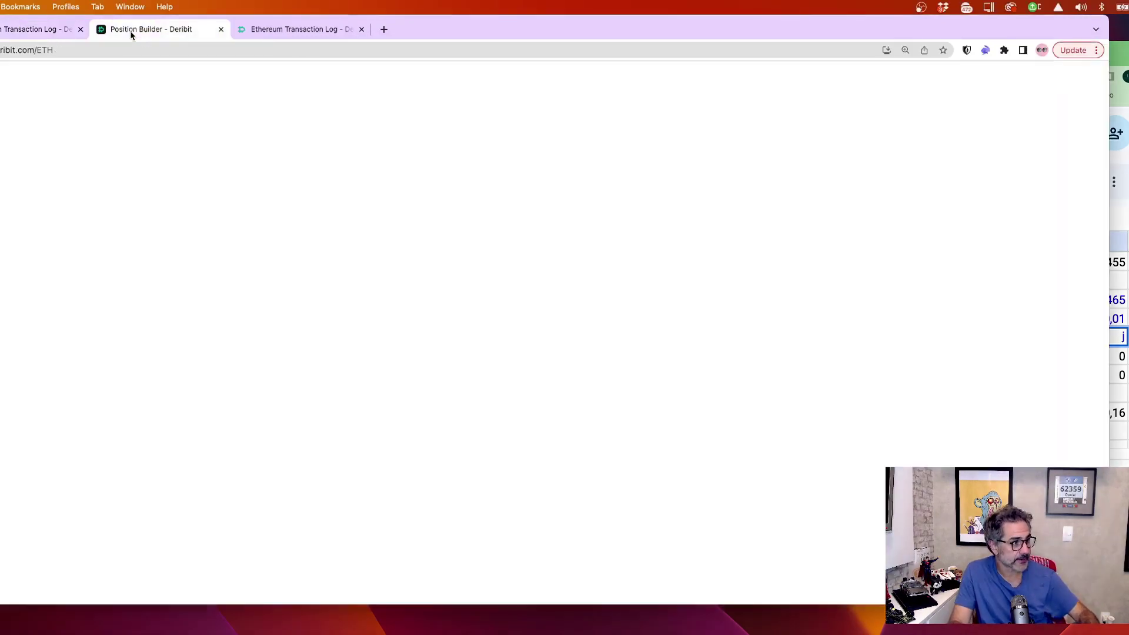
left_click(36, 29)
scroll(396, 440, "down", 2)
scroll(396, 440, "down", 10)
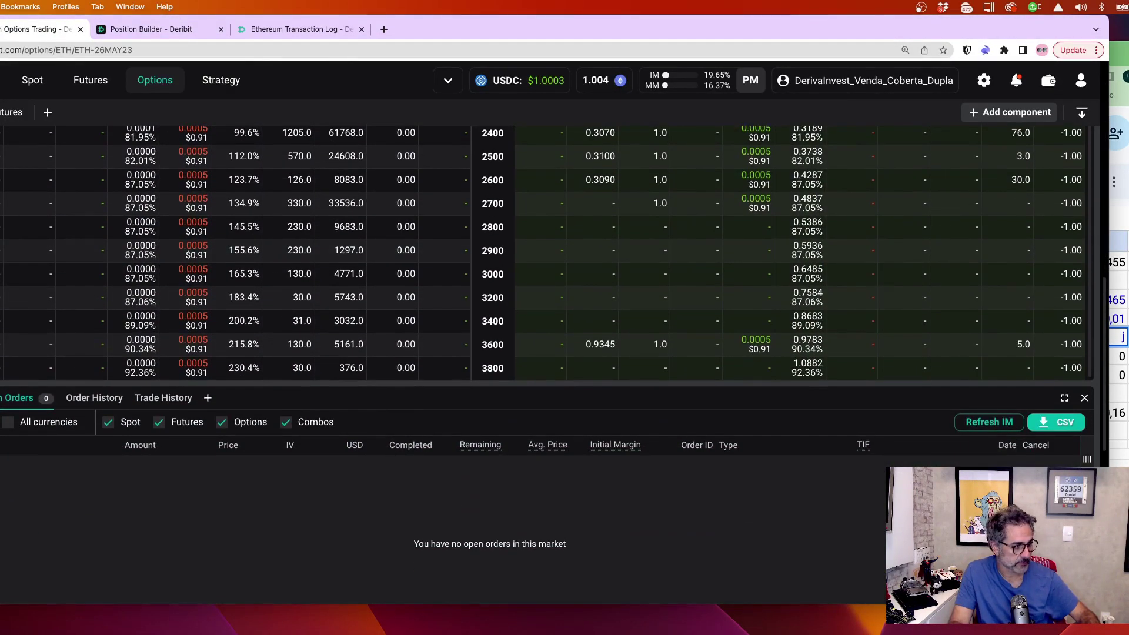
left_click(2, 397)
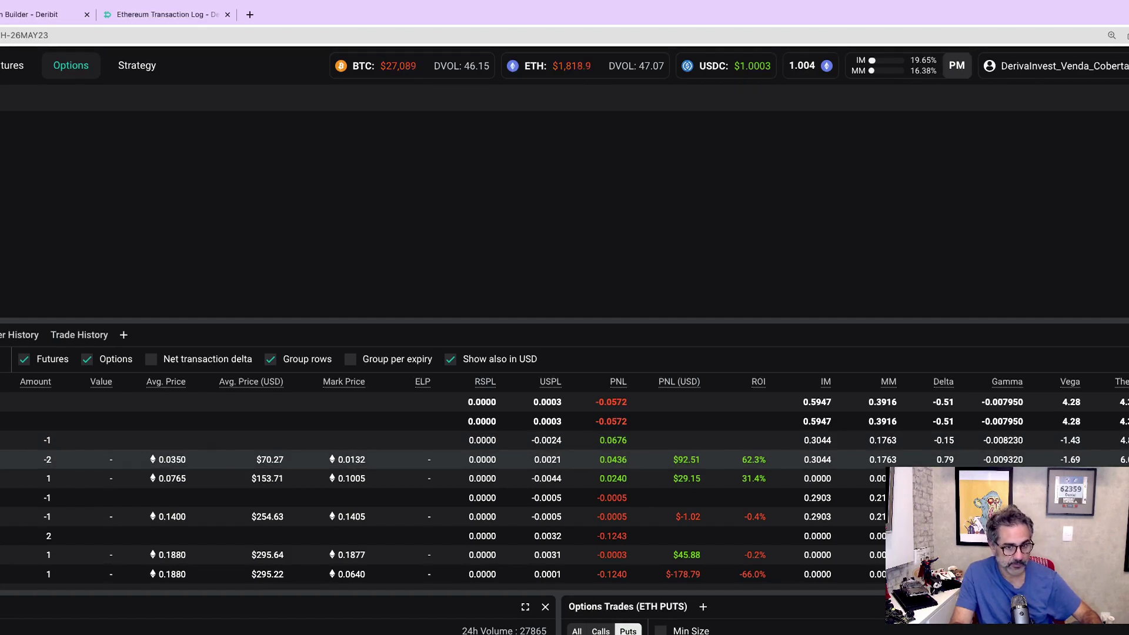
left_click(671, 454)
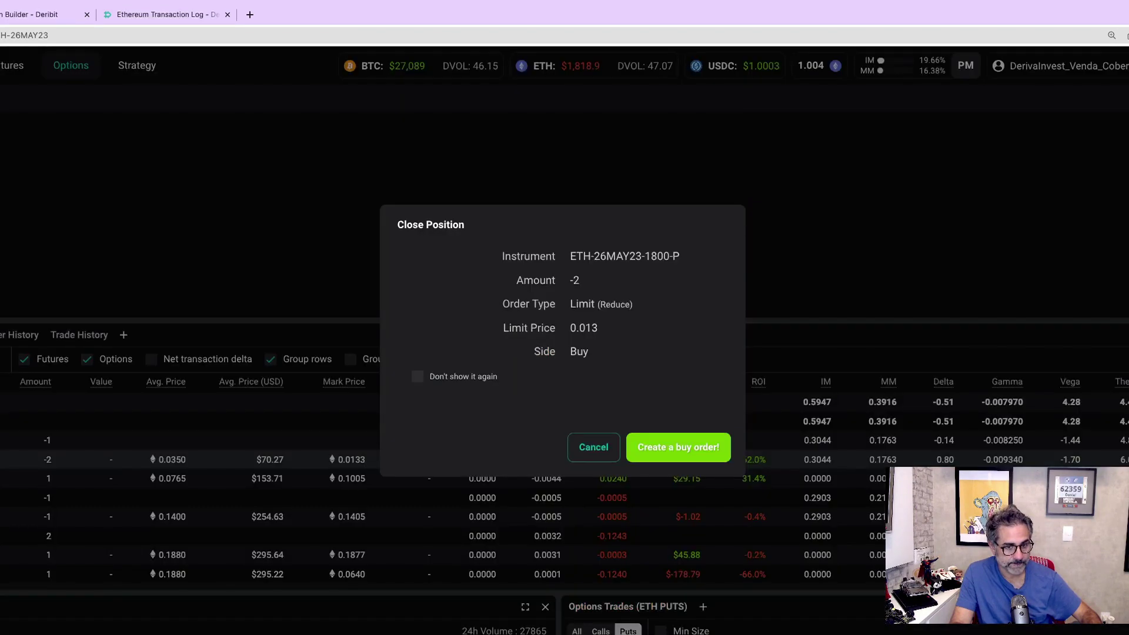
left_click(671, 453)
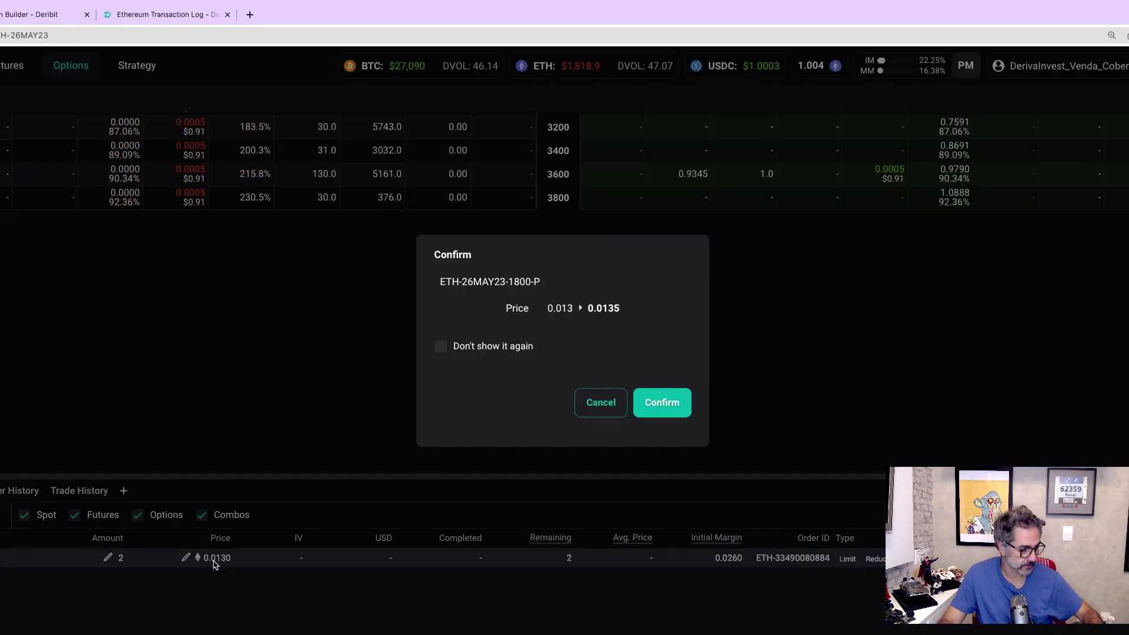
left_click(676, 402)
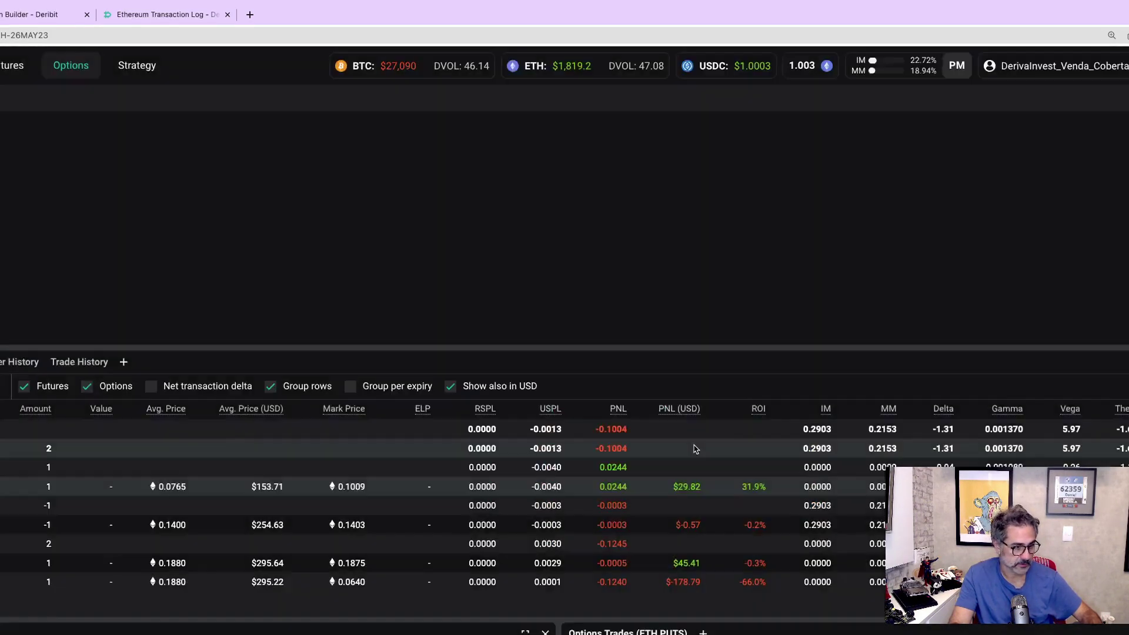
Step: Close the one-contract ETH-26MAY23-2000-P position with a limit sell order, changing its price to 0.1
left_click(695, 449)
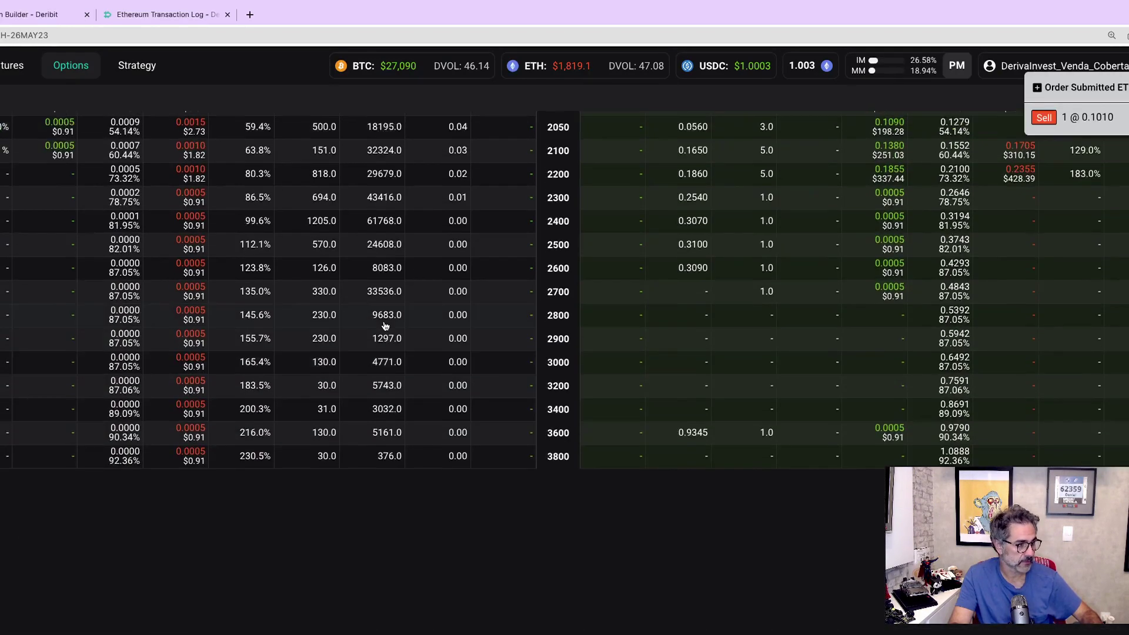
scroll(383, 325, "down", 5)
left_click(167, 565)
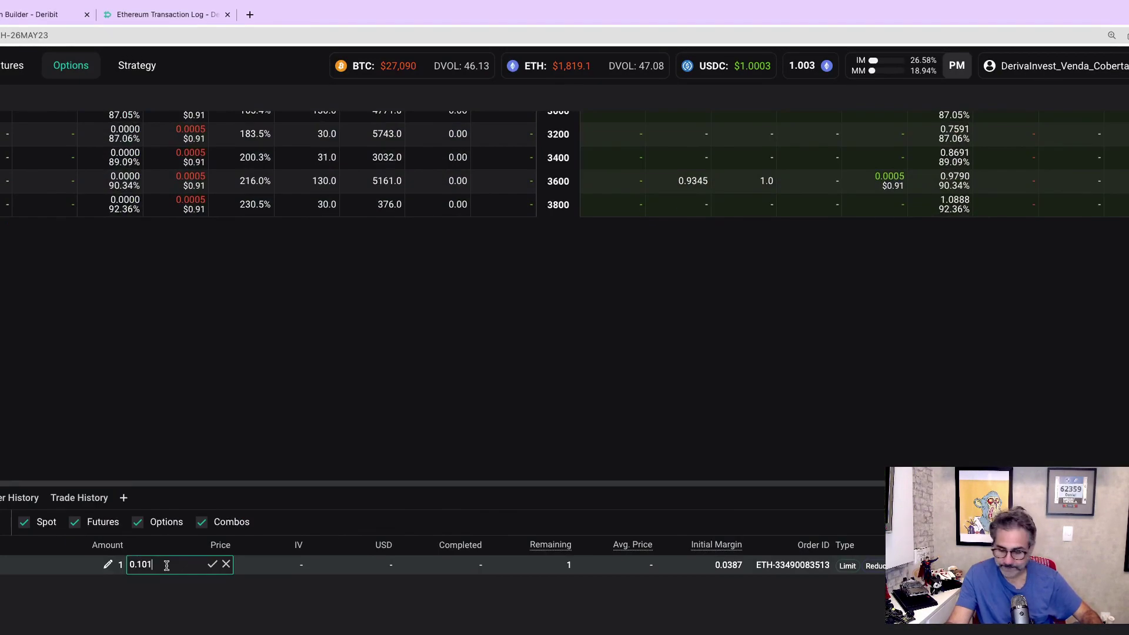
left_click(213, 565)
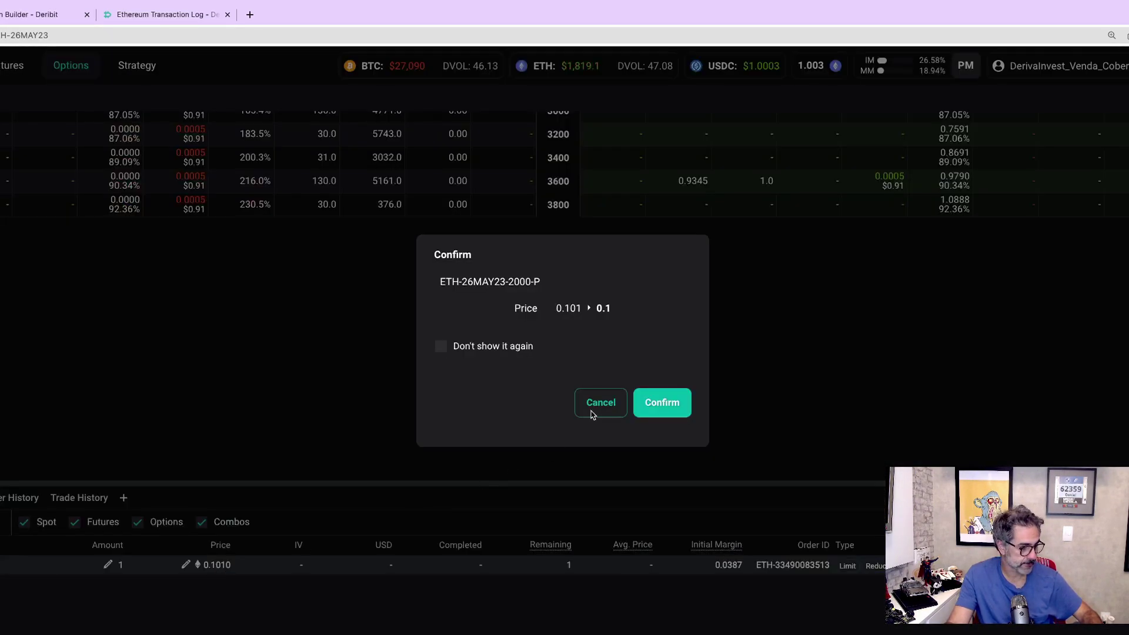
left_click(656, 403)
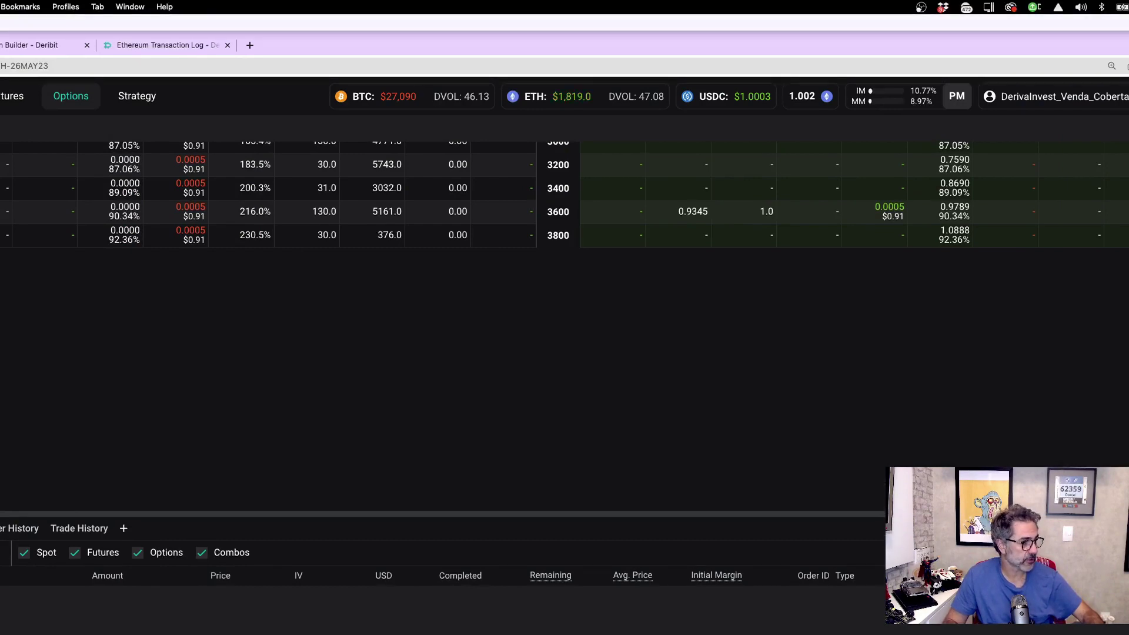
Step: Switch to the spreadsheet and correct the 0,0131 price in the MAI Compra PUT formula to the executed 0,0135
scroll(265, 470, "down", 5)
key("super+Tab")
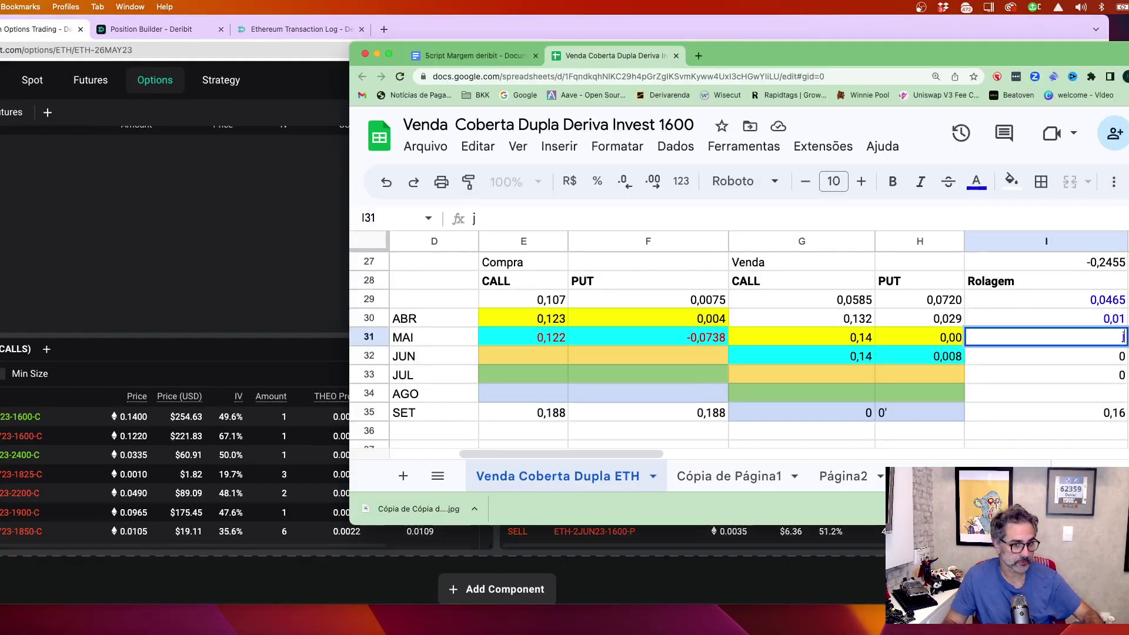
left_click(904, 333)
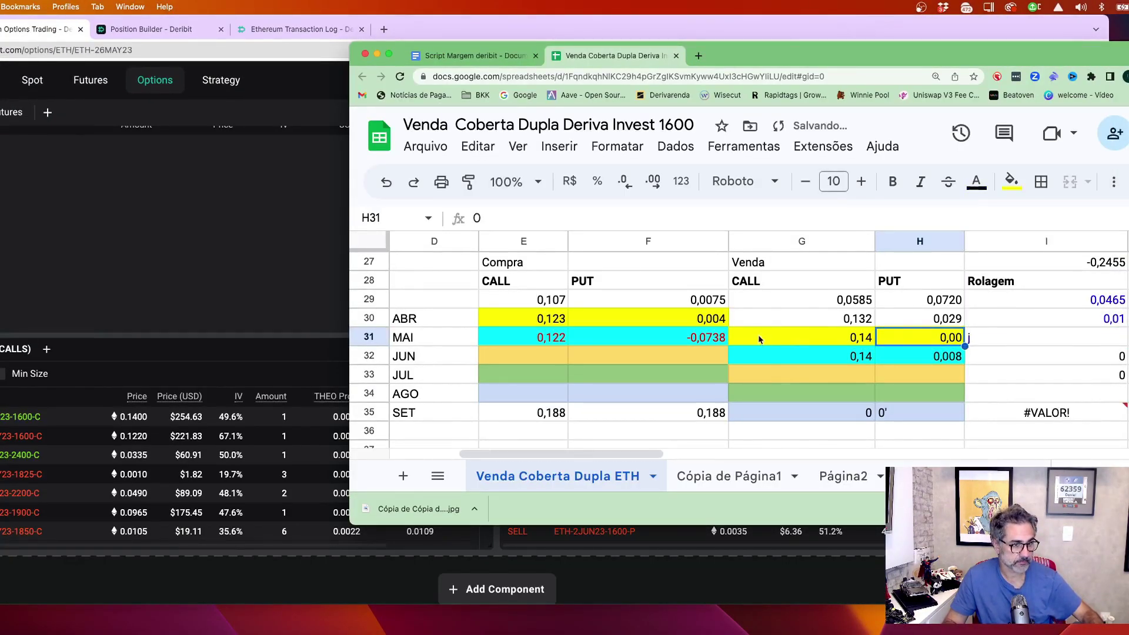
left_click(761, 340)
left_click(681, 341)
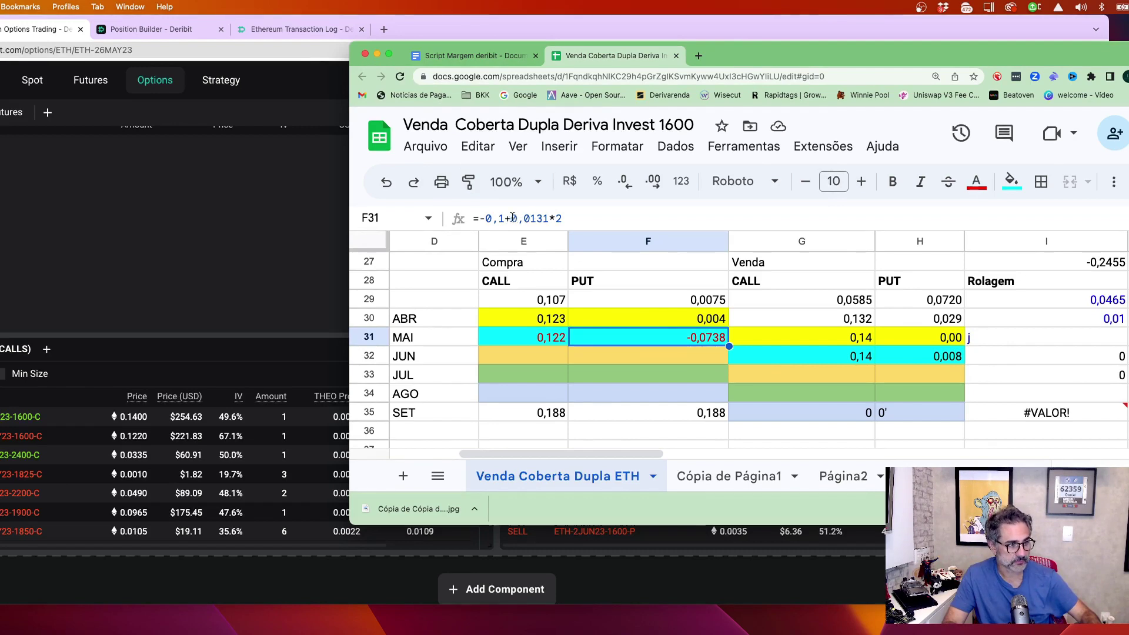
left_click(549, 218)
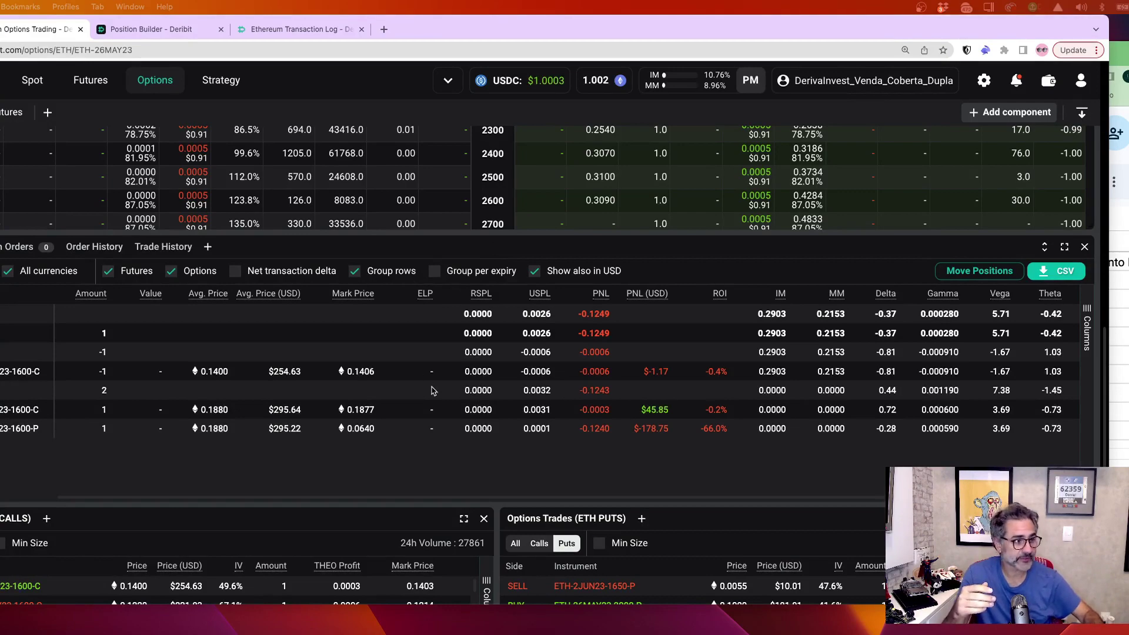
Step: Switch to Deribit, open the ETH 30 JUN 23 option chain full screen and examine the puts around the 1600 to 1800 strikes
scroll(432, 391, "up", 15)
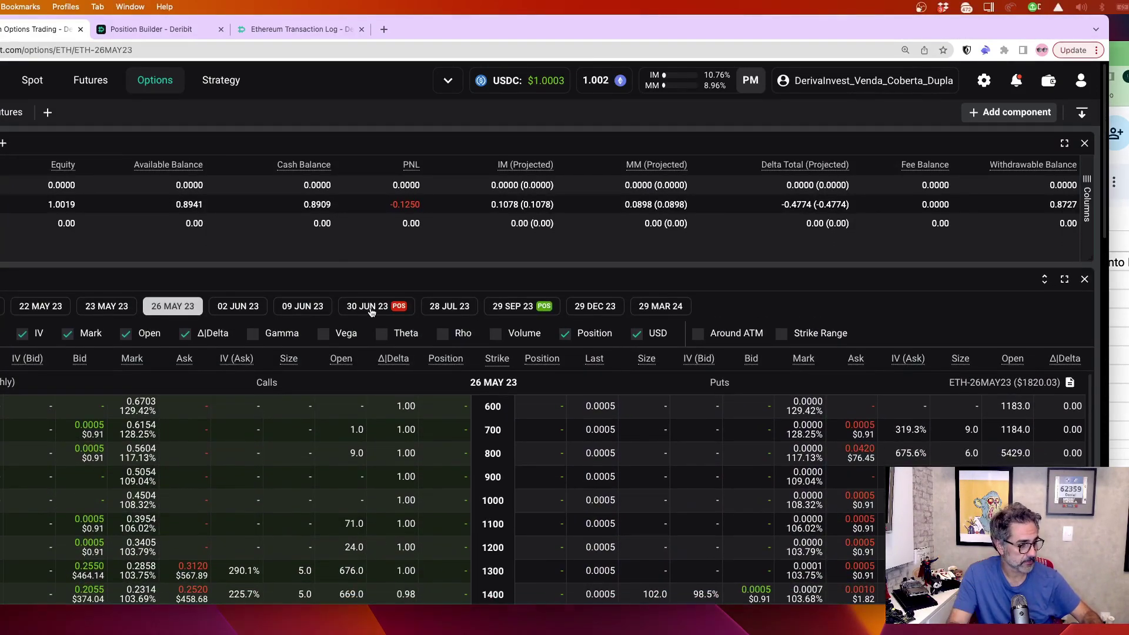
left_click(372, 307)
scroll(594, 461, "down", 5)
scroll(587, 455, "down", 2)
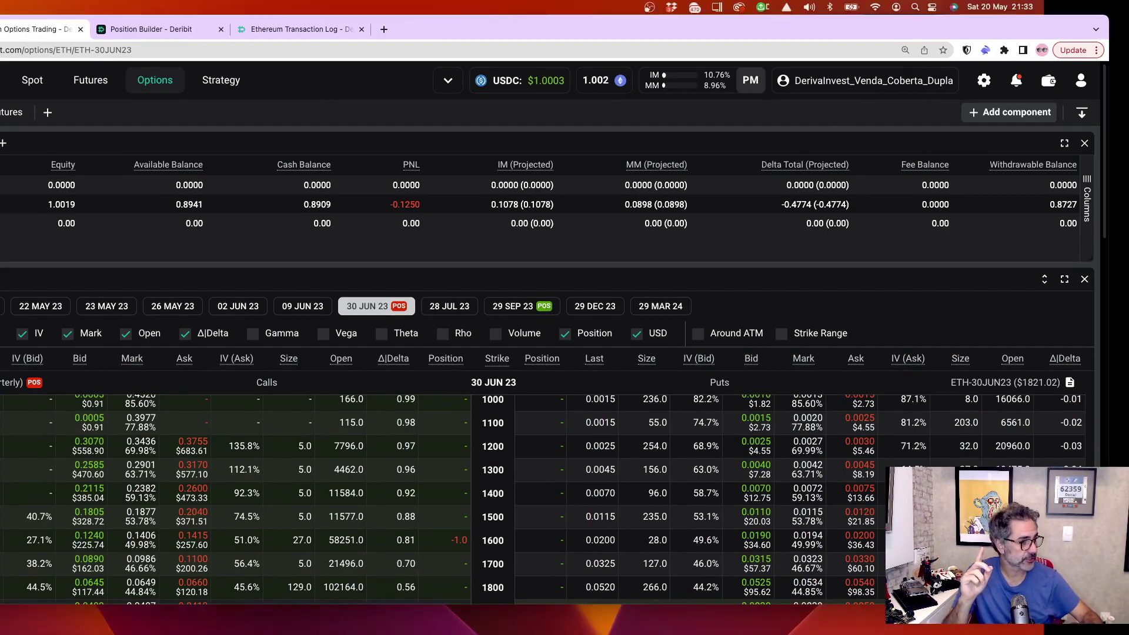
key("super+ctrl+f")
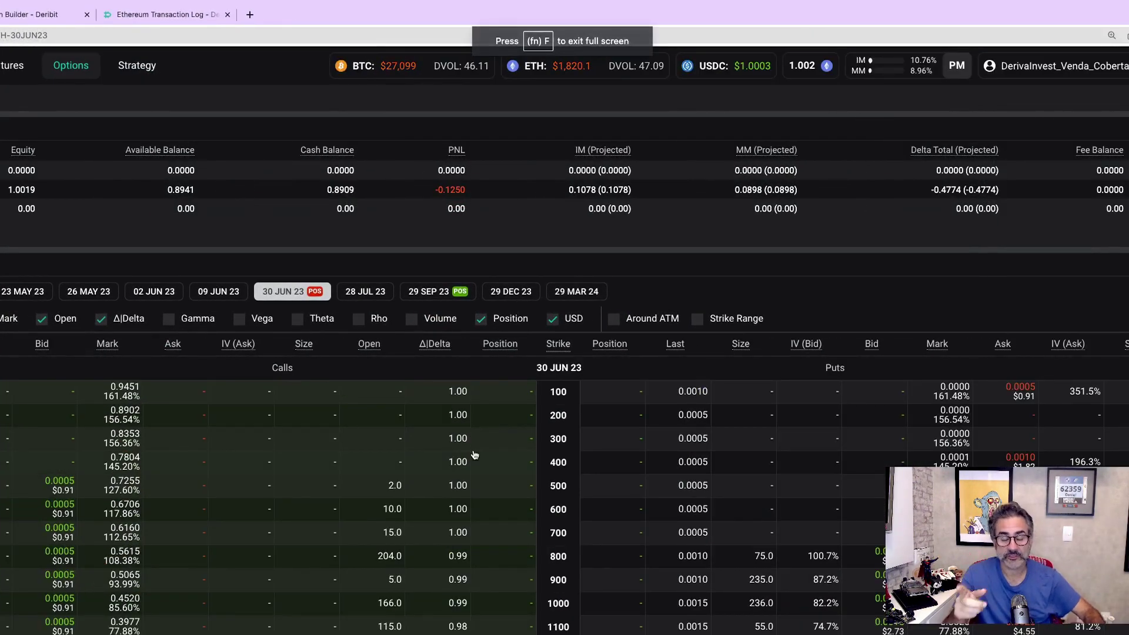
scroll(603, 573, "down", 3)
scroll(604, 573, "down", 2)
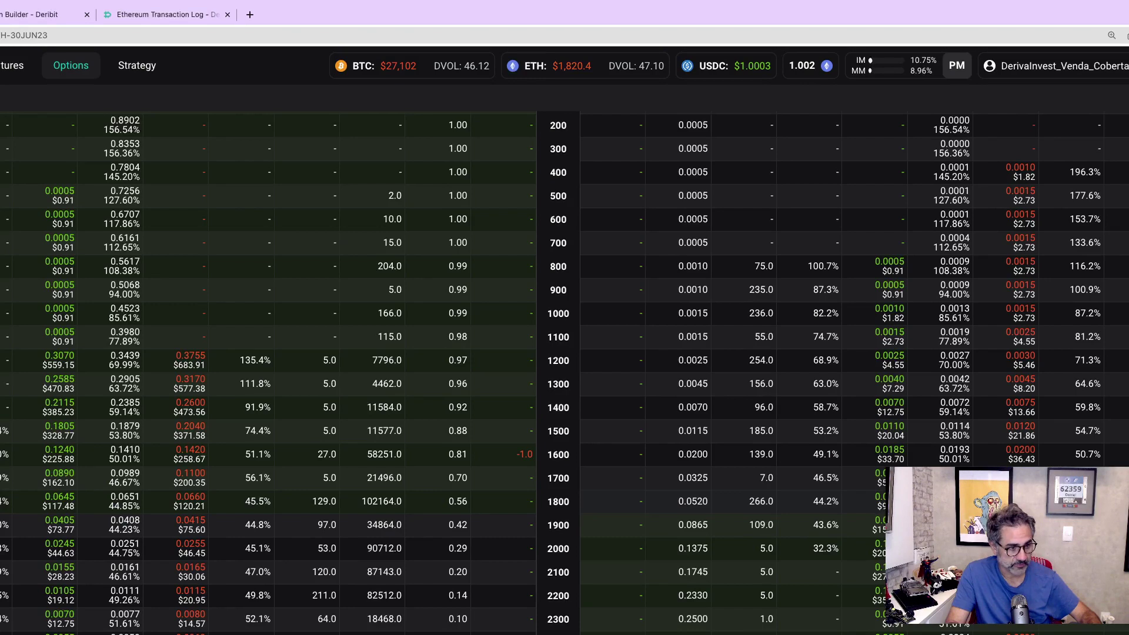
scroll(788, 535, "up", 5)
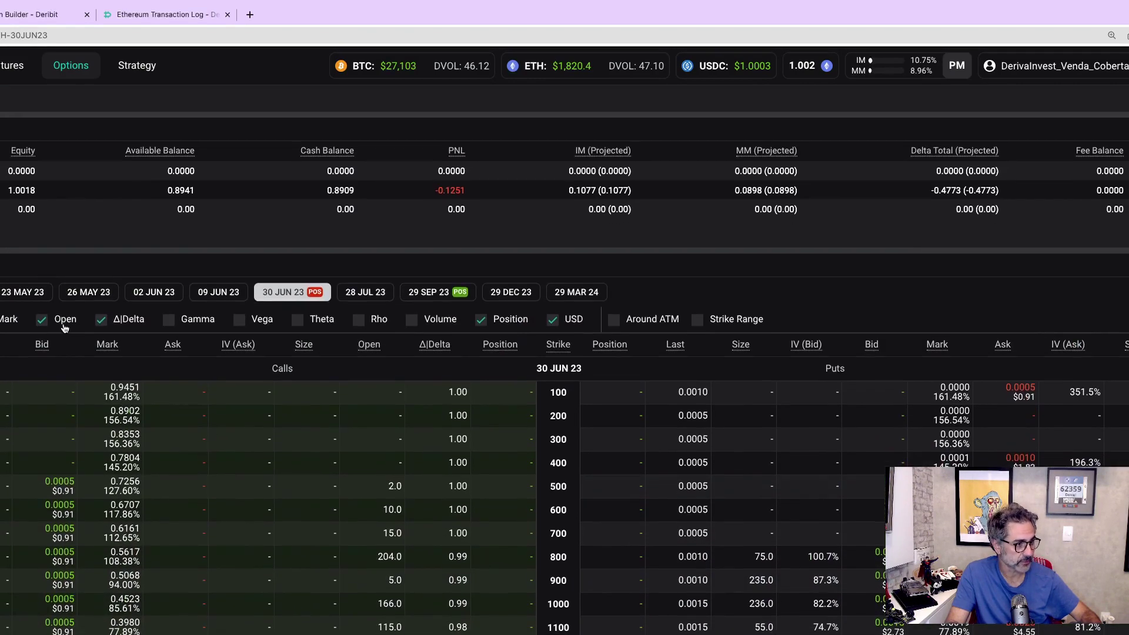
scroll(788, 535, "down", 4)
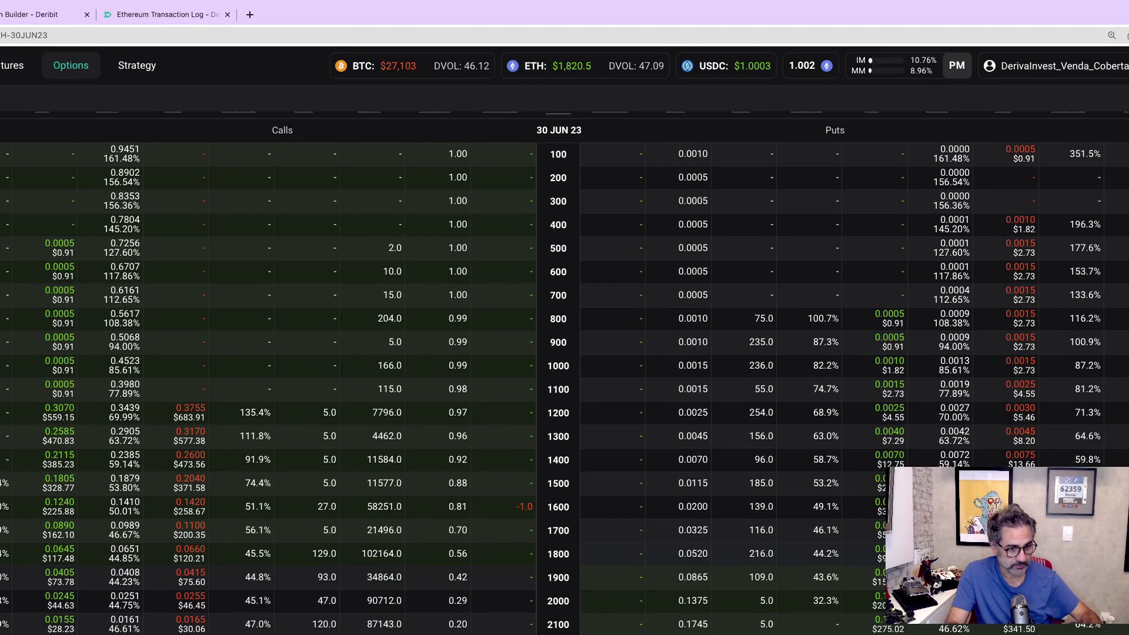
Step: Create a limit buy order for one ETH-30JUN23-1800-P put at 0.053 ETH
left_click(1020, 553)
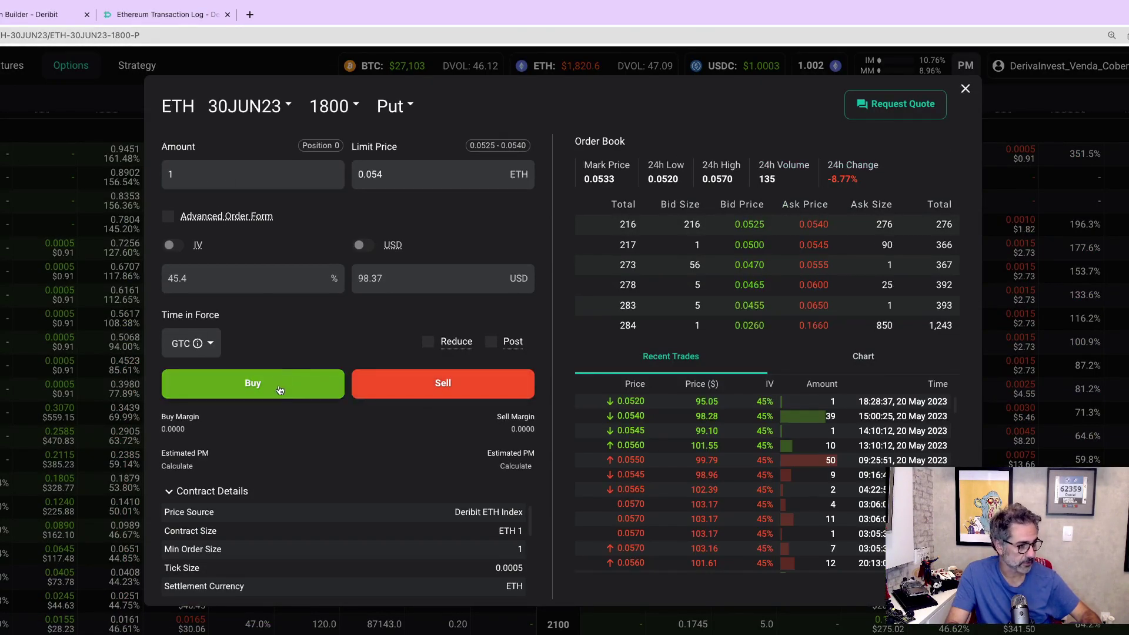
left_click(503, 180)
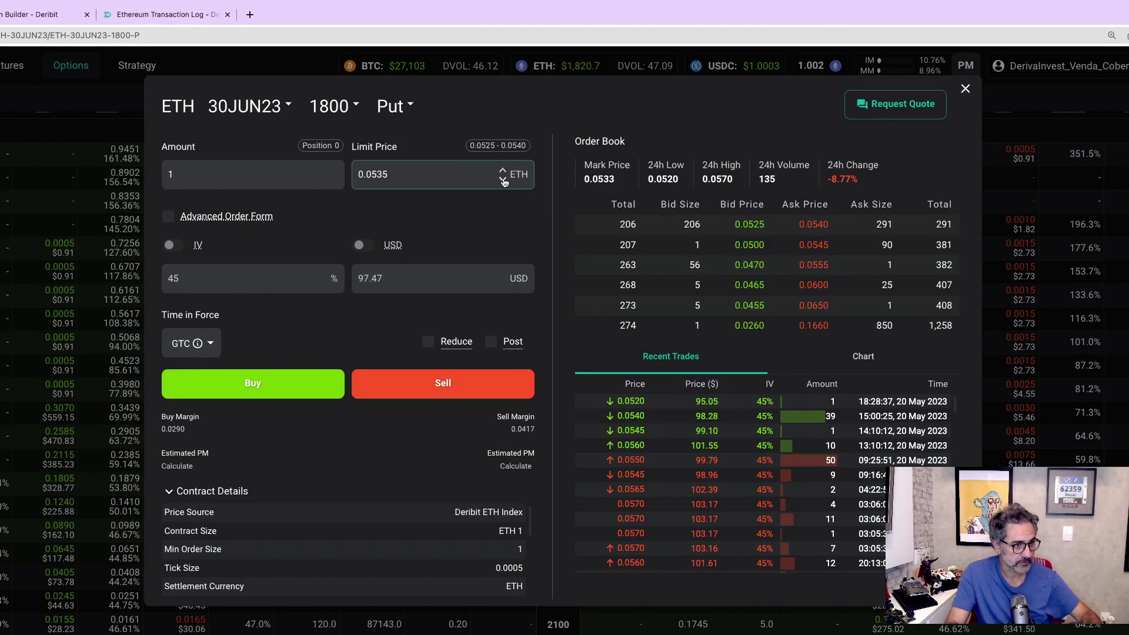
left_click(503, 180)
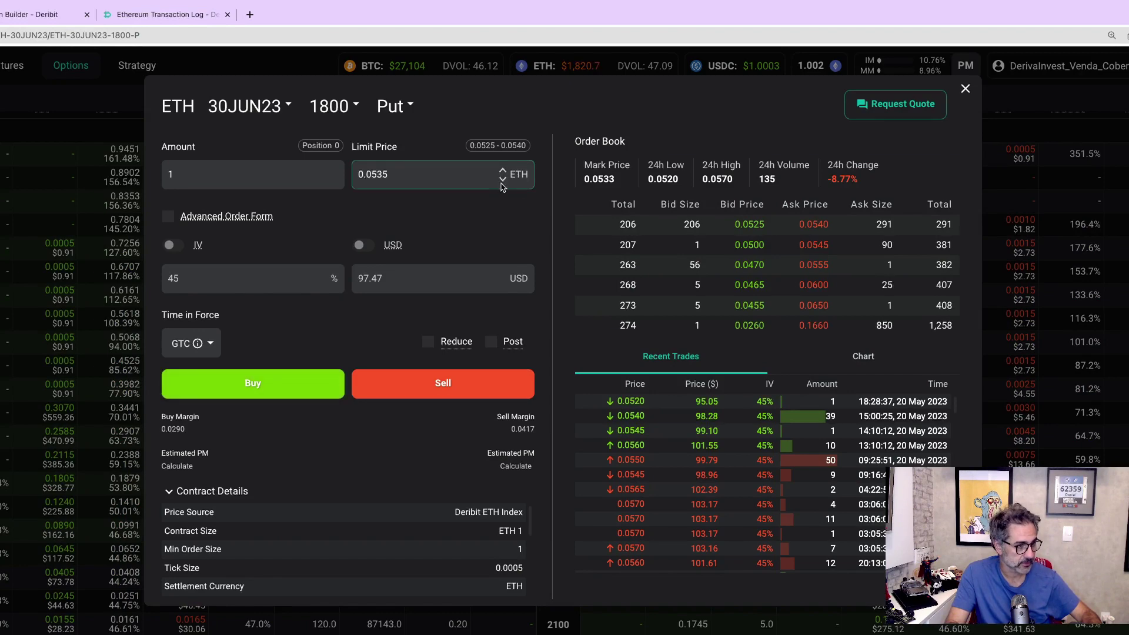
left_click(287, 390)
key("Return")
Step: Change the price of the open ETH-30JUN23-1800-P buy order to 0.0535 and confirm it
left_click(182, 543)
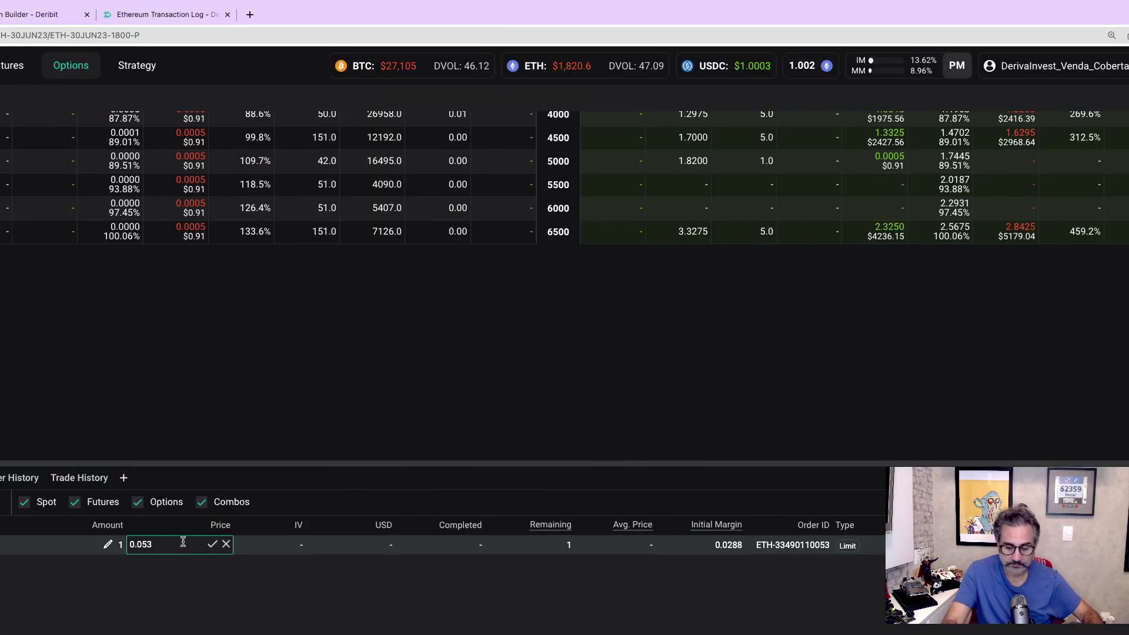
left_click(215, 547)
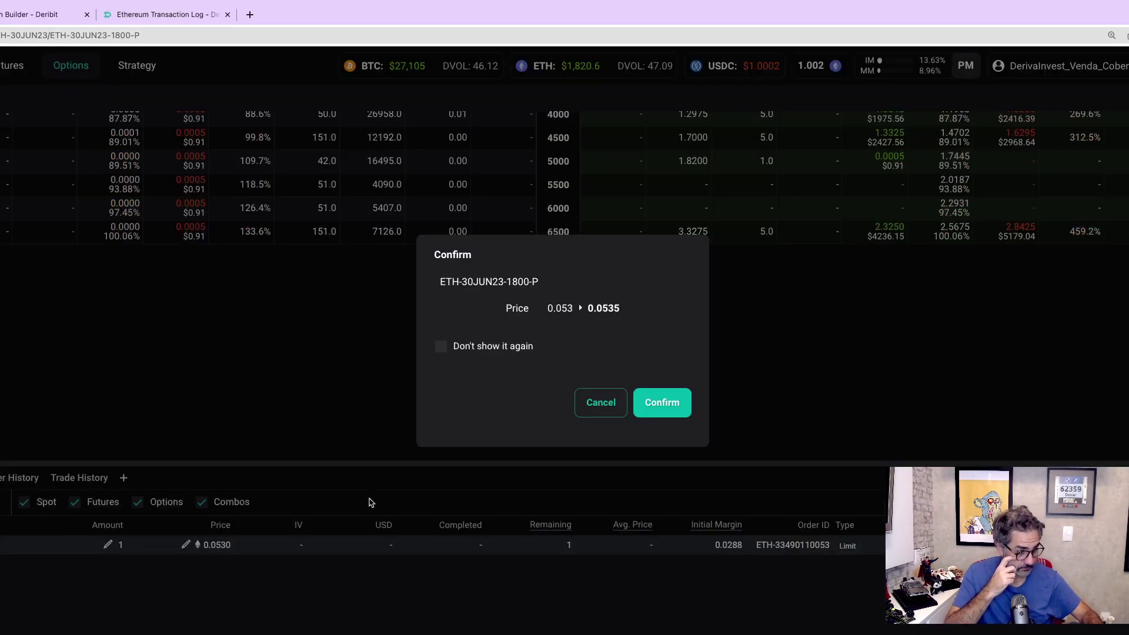
left_click(656, 408)
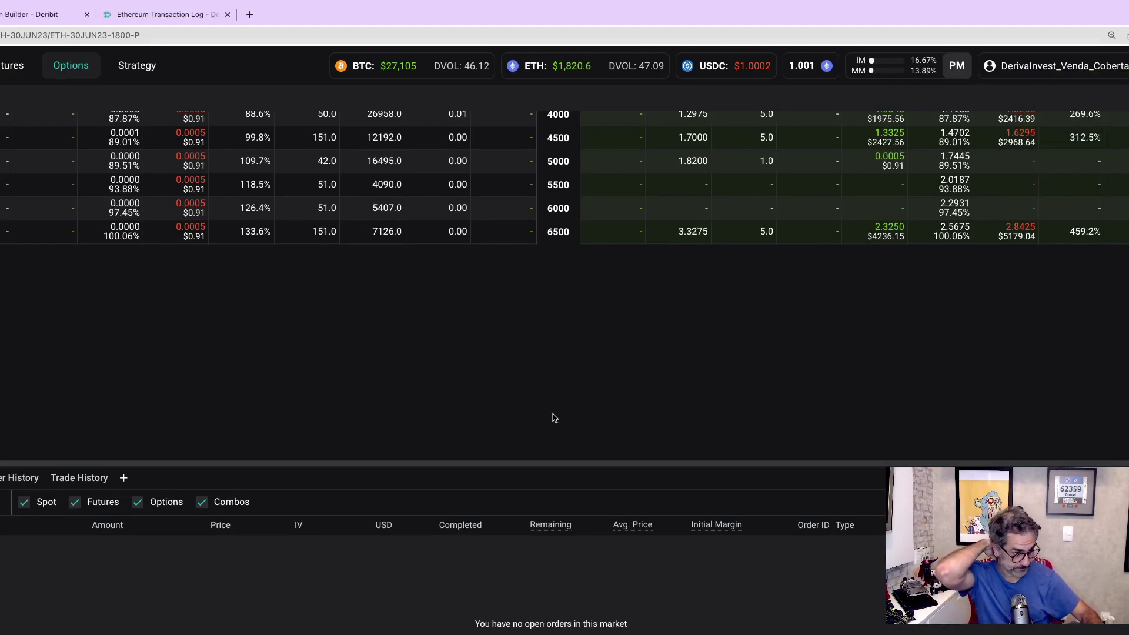
Step: Create a limit sell order for two ETH-30JUN23-1700-P puts at 0.032 ETH and confirm it
scroll(534, 442, "up", 2)
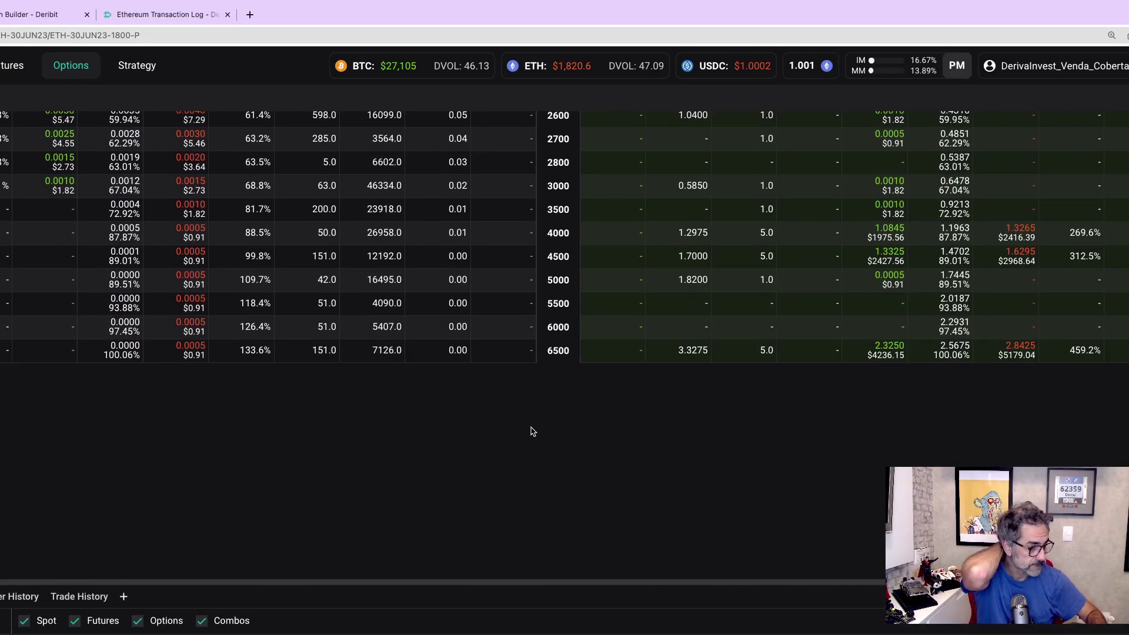
scroll(702, 416, "up", 6)
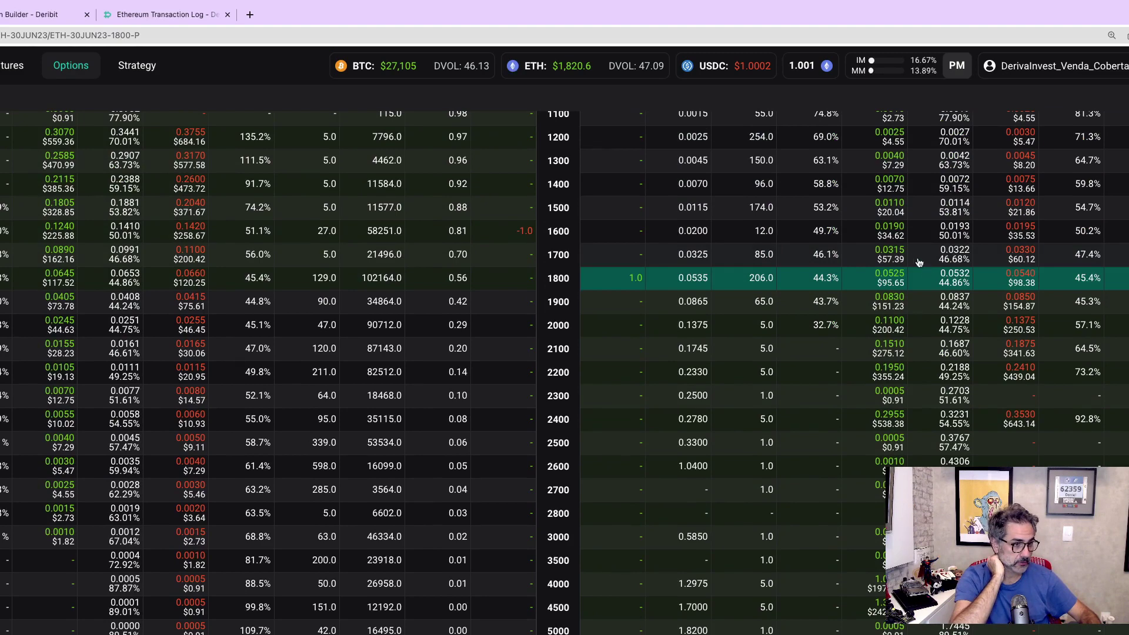
left_click(888, 254)
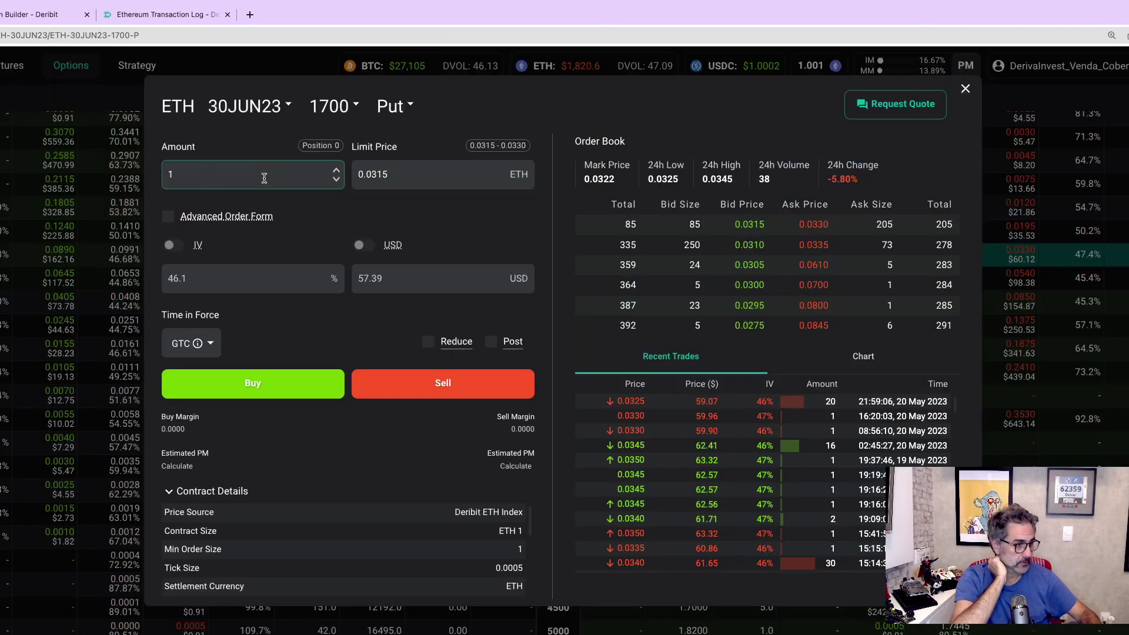
left_click(337, 171)
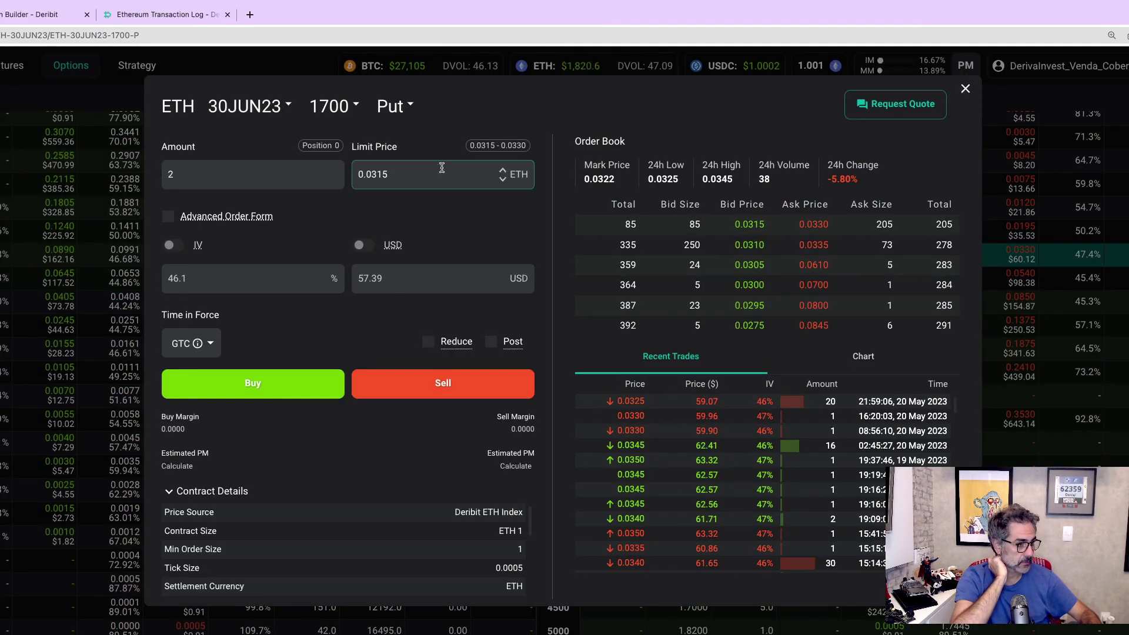
left_click(503, 171)
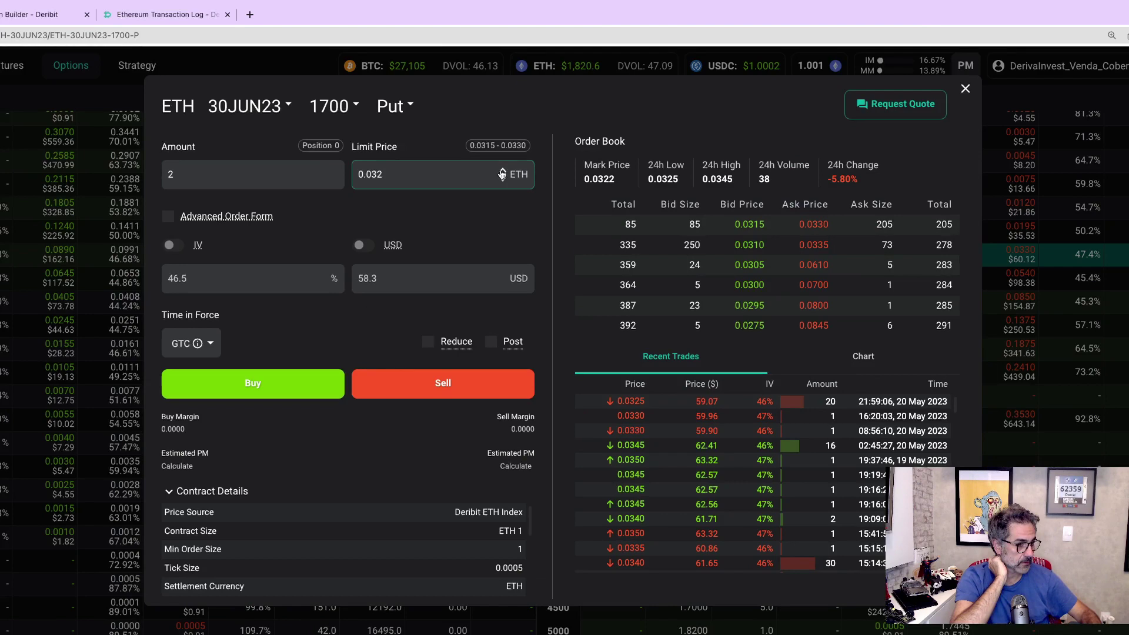
left_click(429, 389)
left_click(687, 437)
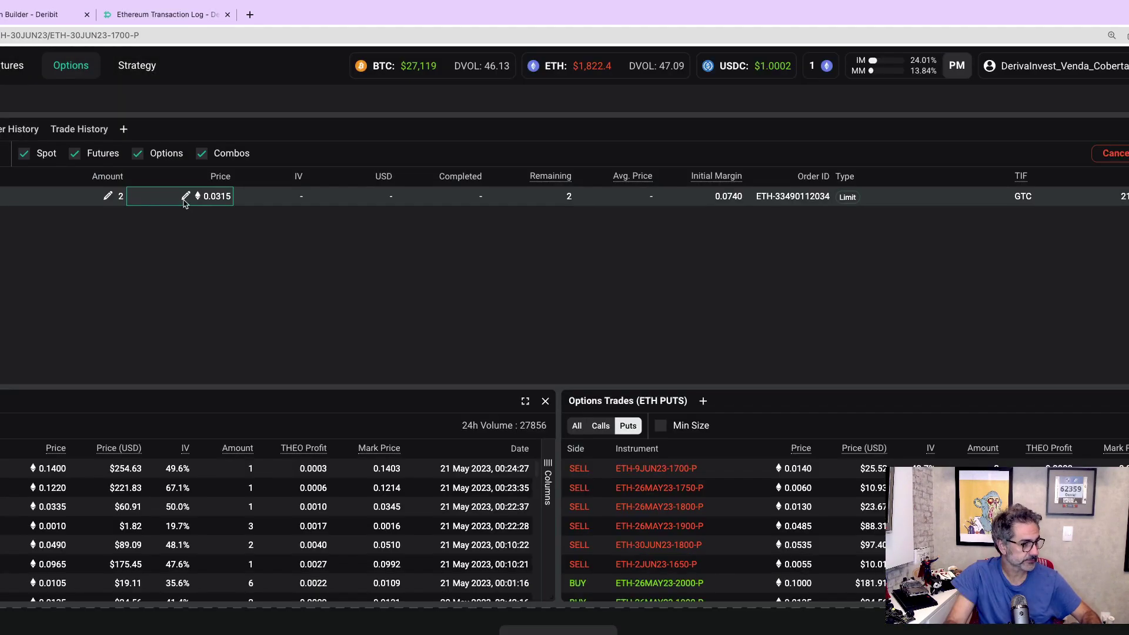
Step: Lower the price of the open ETH-30JUN23-1700-P sell order to 0.031 and confirm the change
left_click(185, 197)
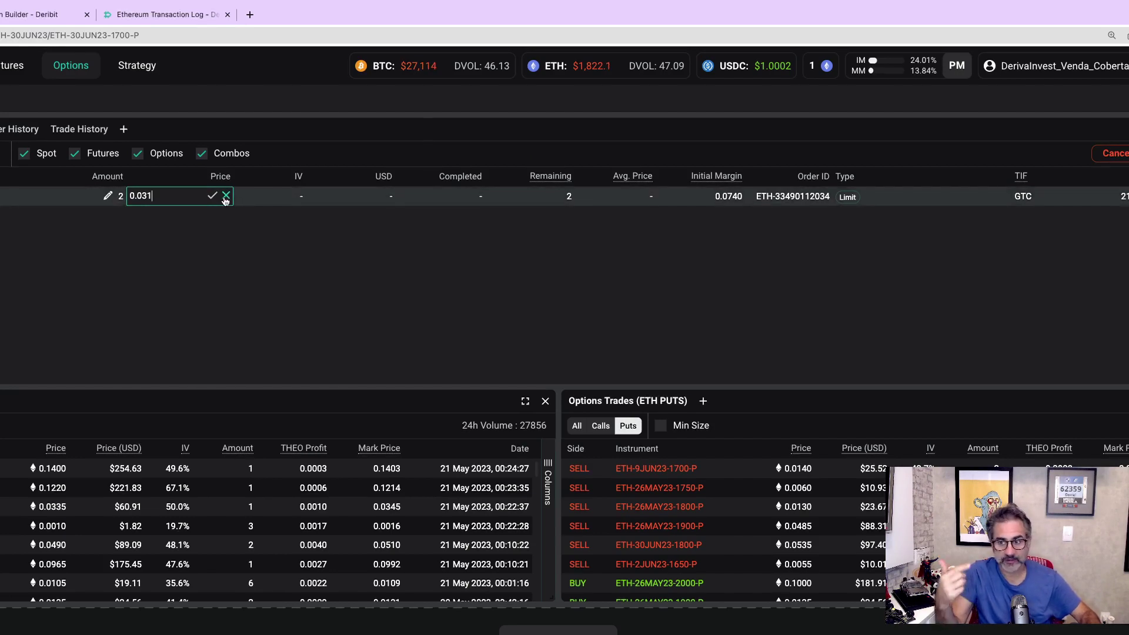
left_click(211, 196)
left_click(661, 403)
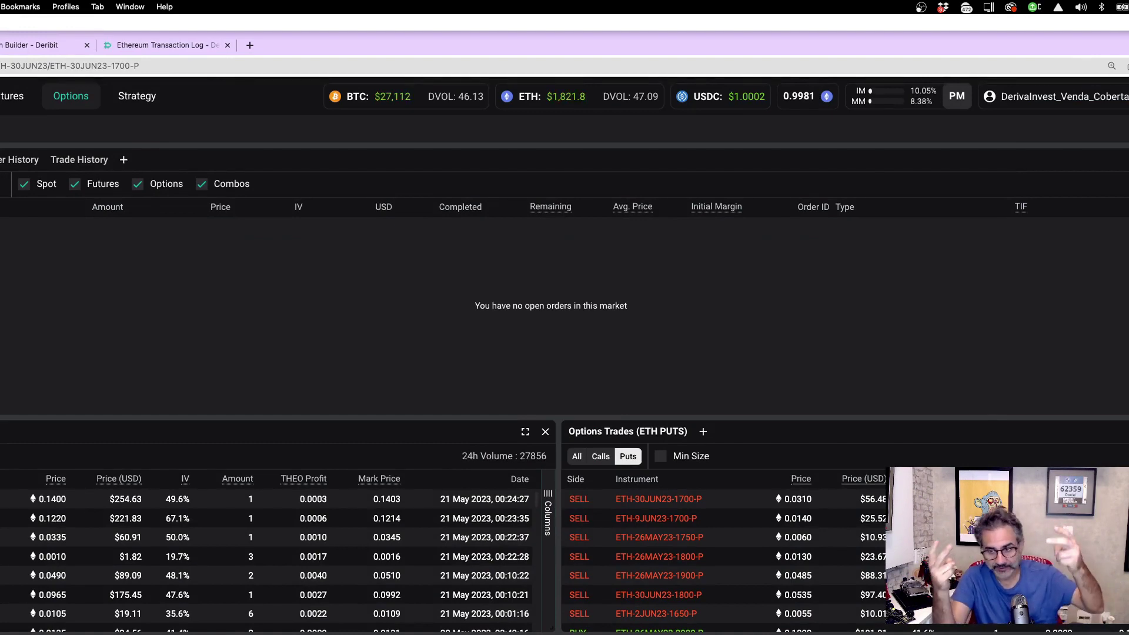
Step: Switch to the spreadsheet and change the first term of the JUN Venda PUT formula in H32 to 2*0,031
scroll(536, 246, "up", 10)
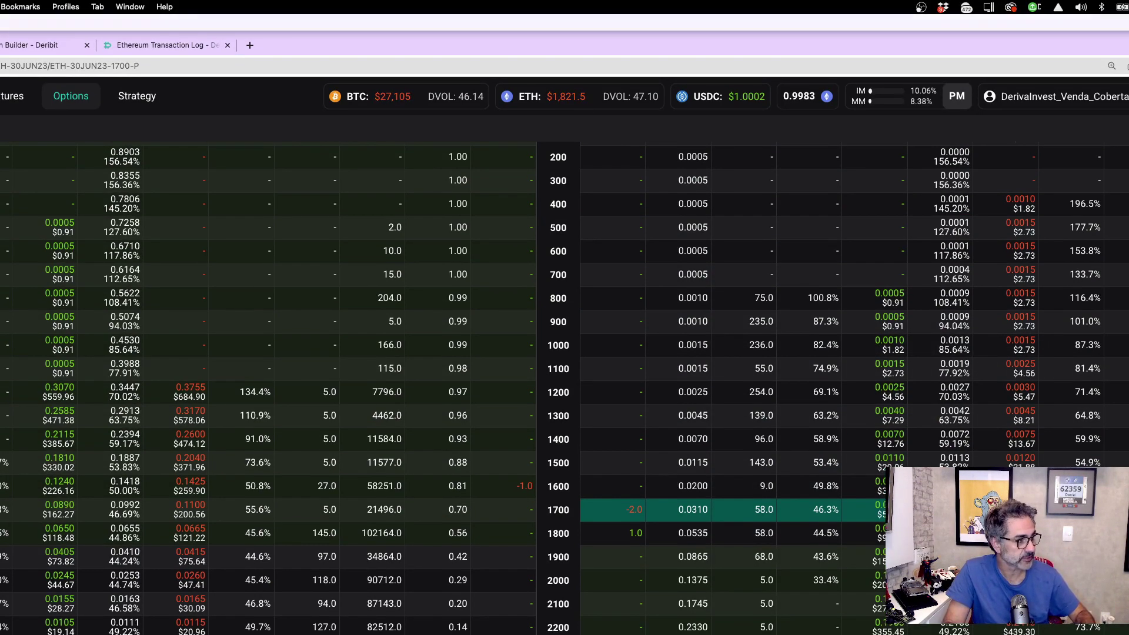
key("super+grave")
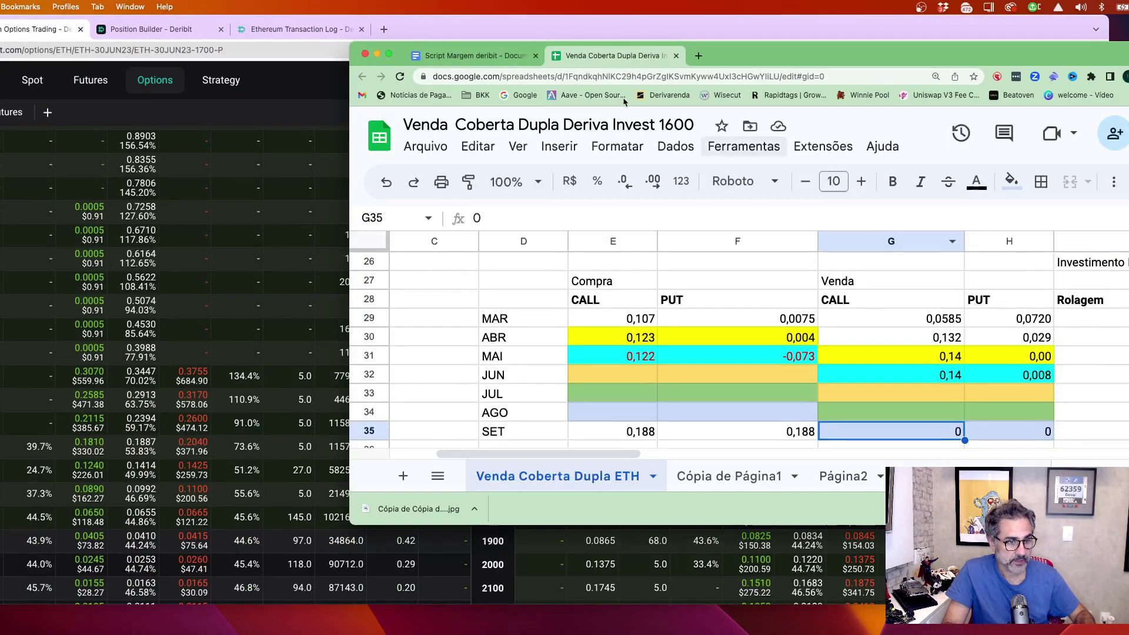
left_click(388, 57)
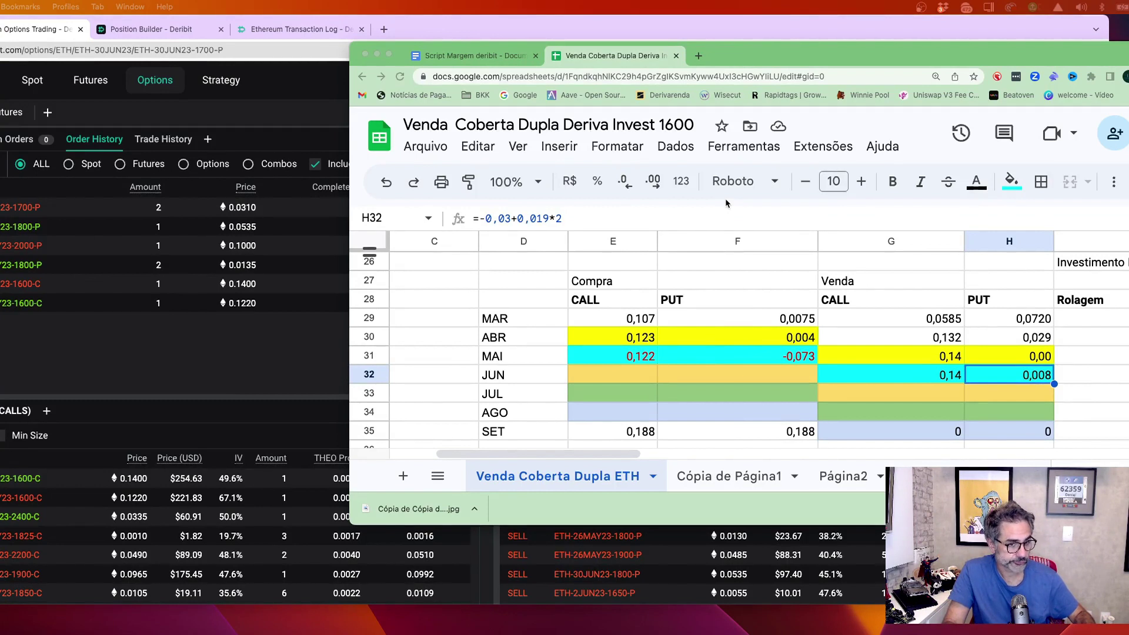
left_click(511, 218)
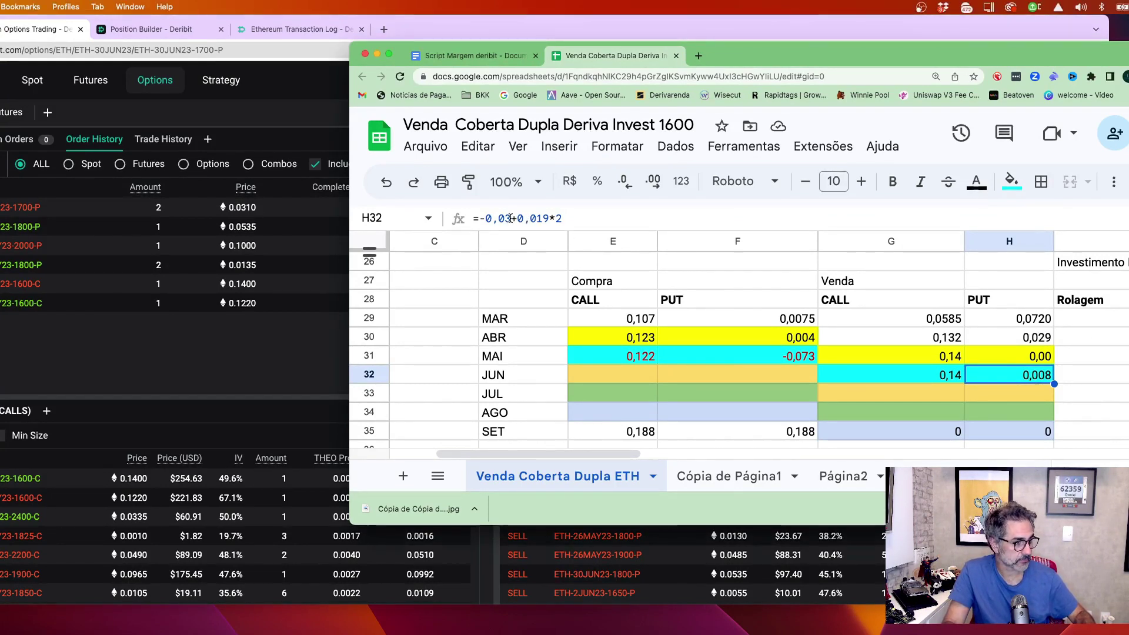
left_click(511, 218)
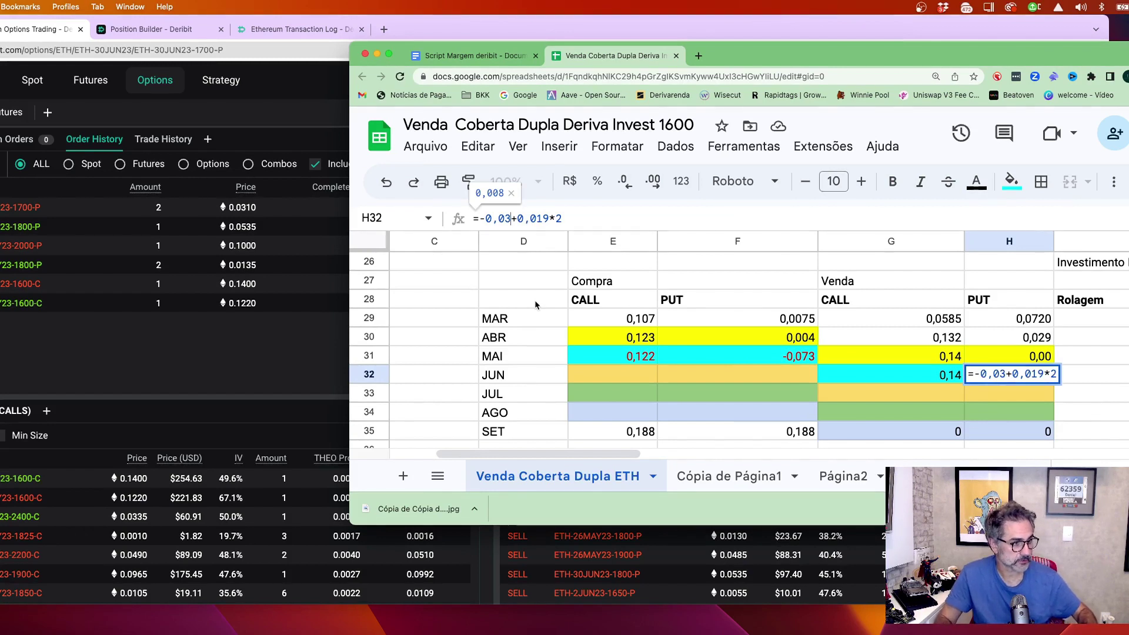
type("1")
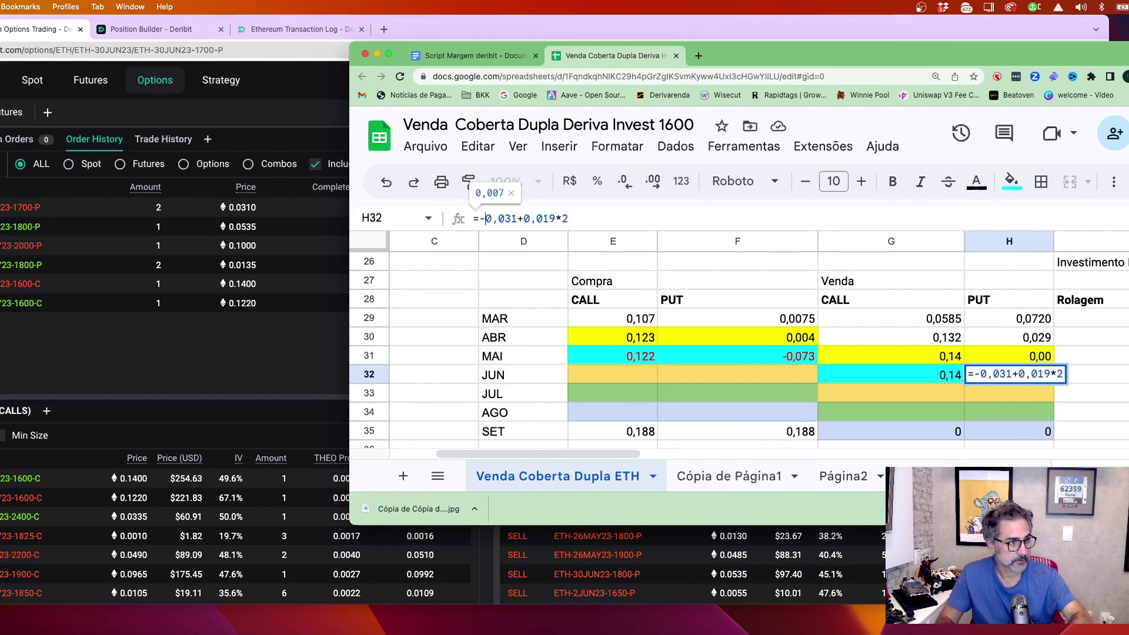
left_click(483, 218)
key("BackSpace")
type("2")
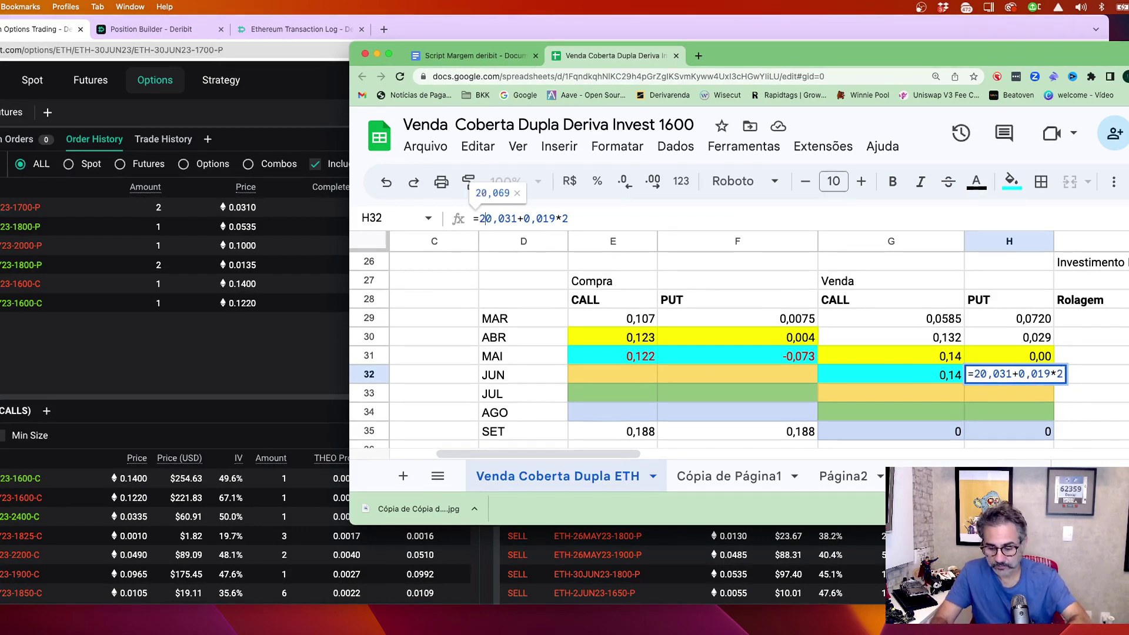
type("*")
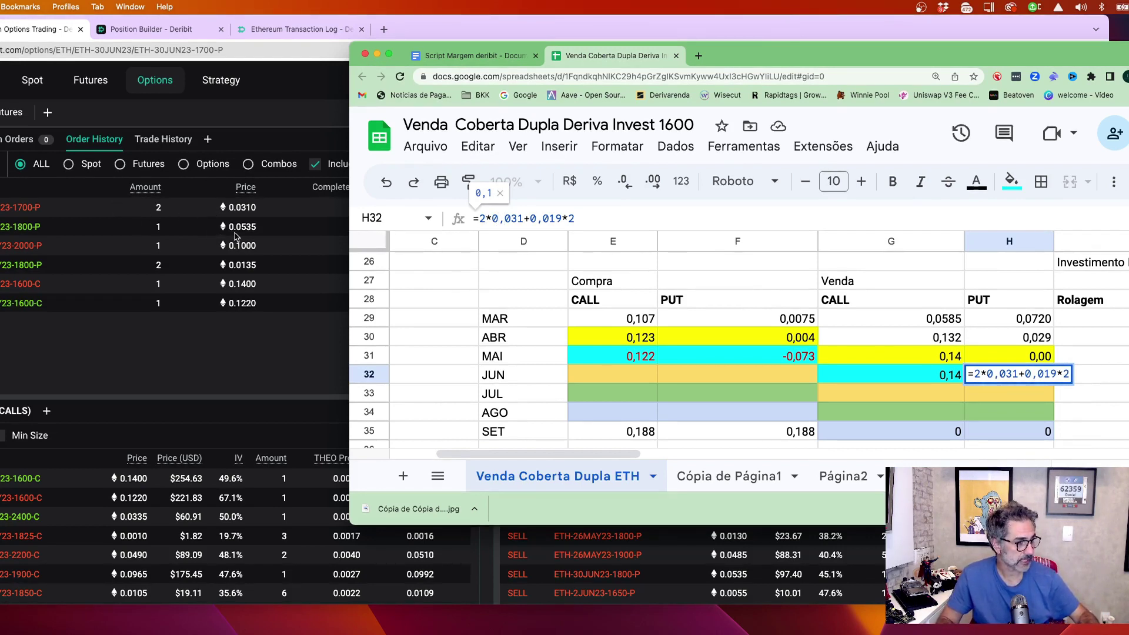
Step: Replace the 0,019*2 term of the JUN Venda PUT formula with -0.053
key("End")
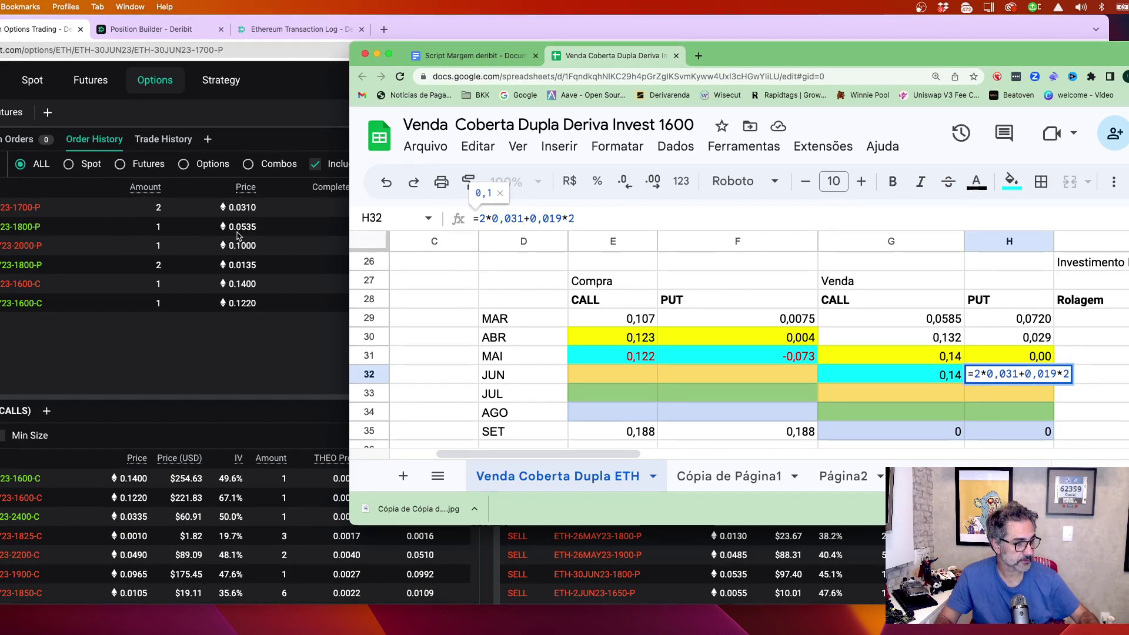
key("BackSpace")
key("BackSpace")
key("BackSpace")
key("BackSpace")
key("BackSpace")
key("BackSpace")
key("BackSpace")
key("BackSpace")
type("-0.052")
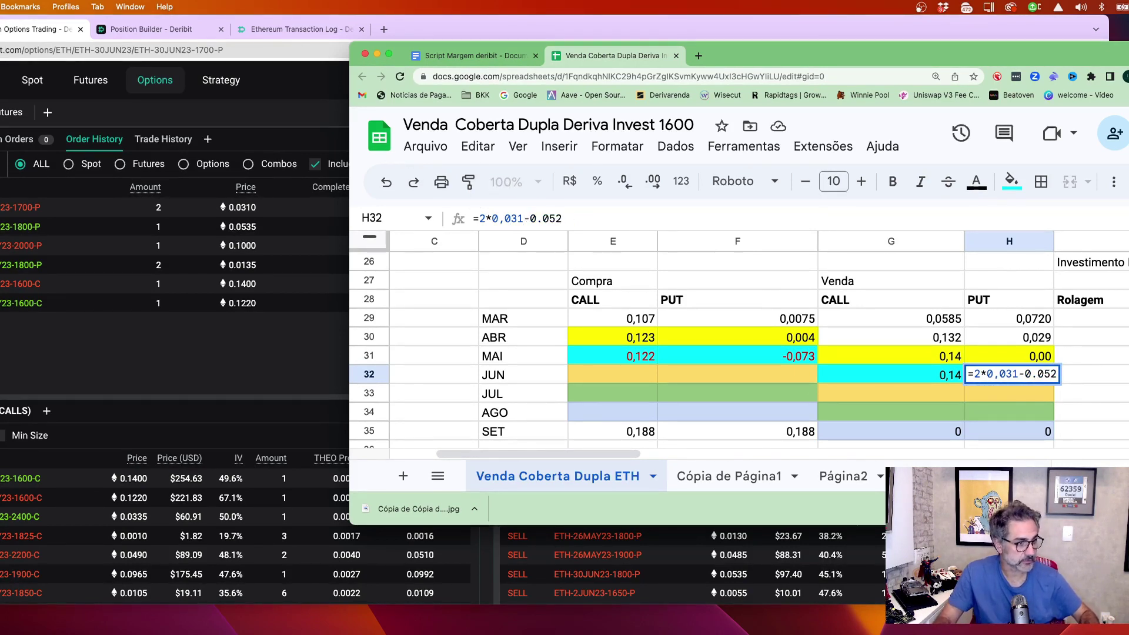
key("BackSpace")
type("3")
key("Return")
key("Up")
Step: Correct the decimal separator in H32 so the formula reads =2*0,031-0,053
left_click(535, 218)
key("BackSpace")
type(",")
key("Return")
key("Up")
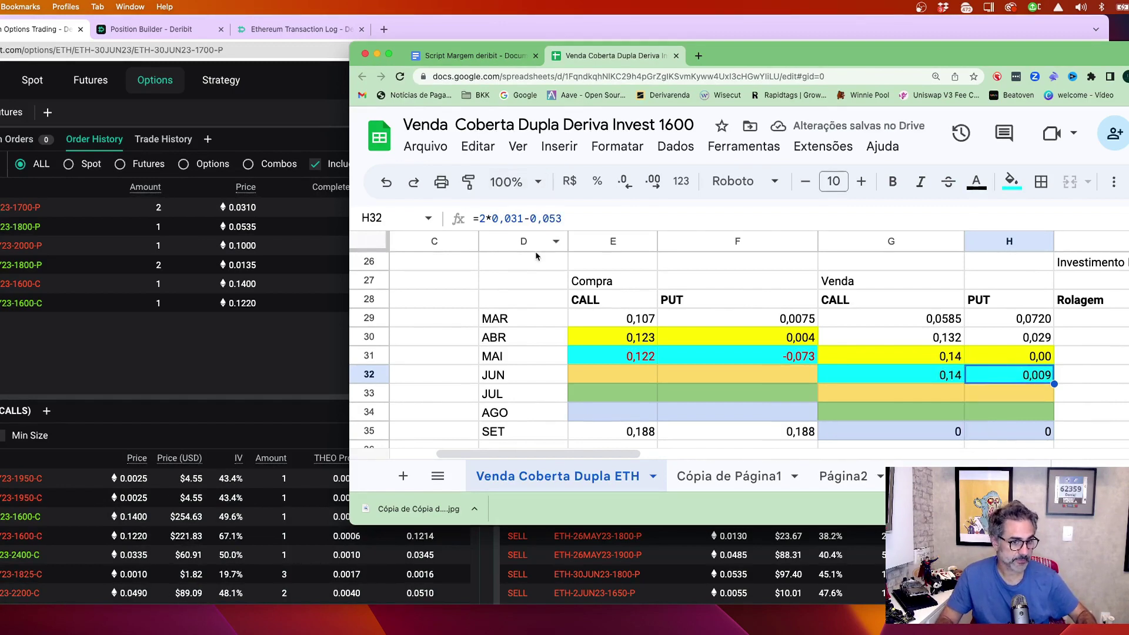
Step: Show the spreadsheet in full screen and inspect the JUN Venda CALL and PUT cells and the MAI Rolagem formula in I31
left_click(390, 56)
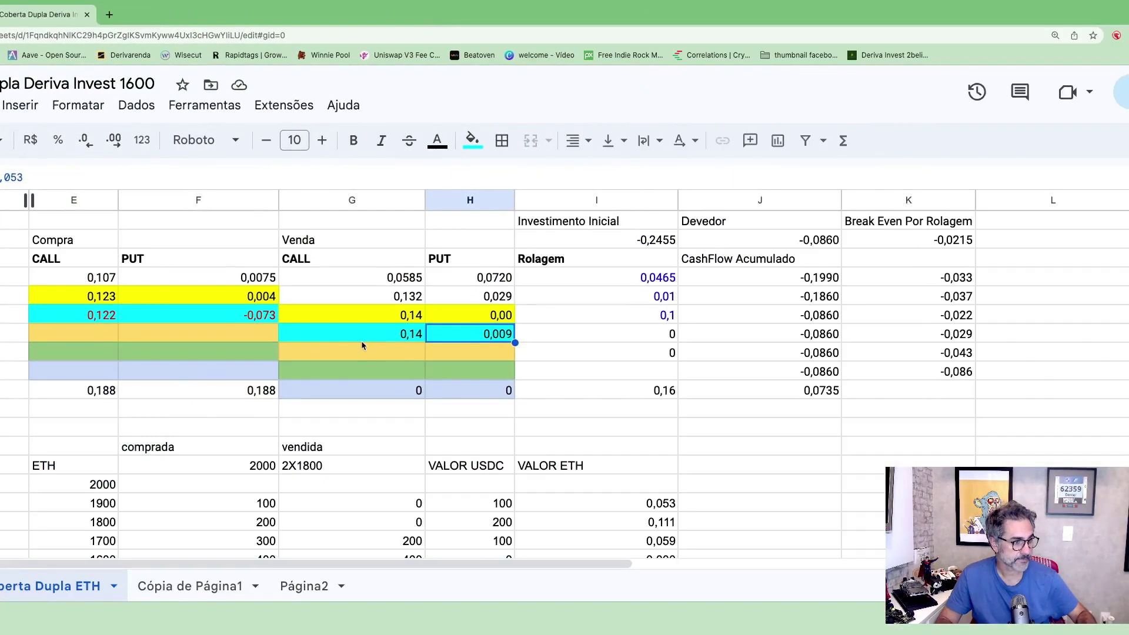
left_click_drag(463, 336, 423, 332)
left_click(424, 332)
left_click(479, 340)
left_click(382, 335)
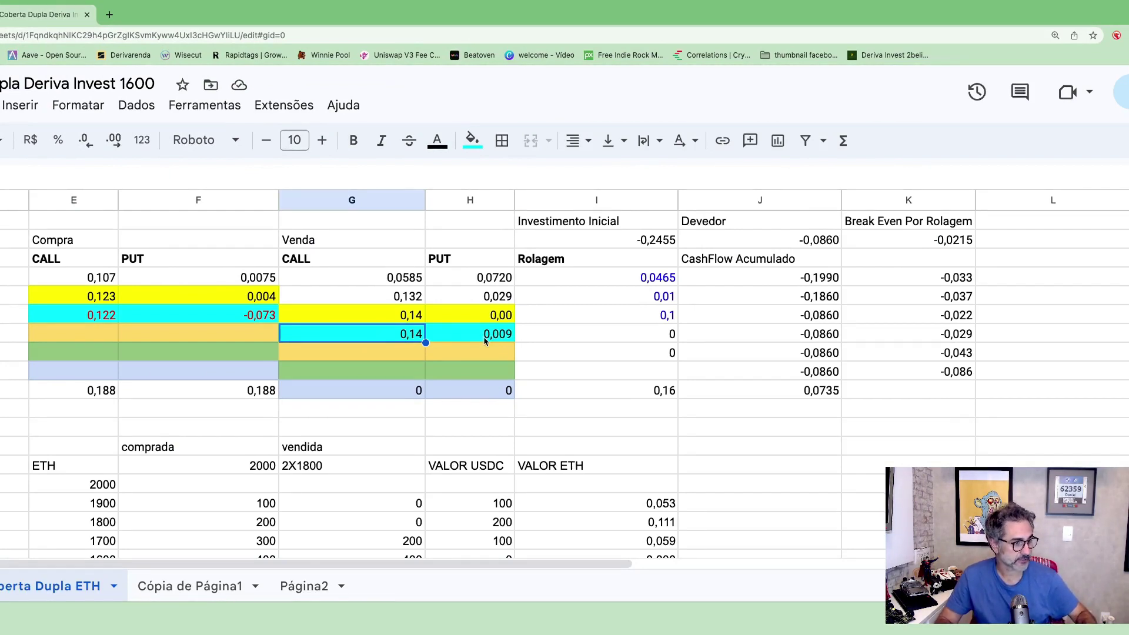
left_click(638, 321)
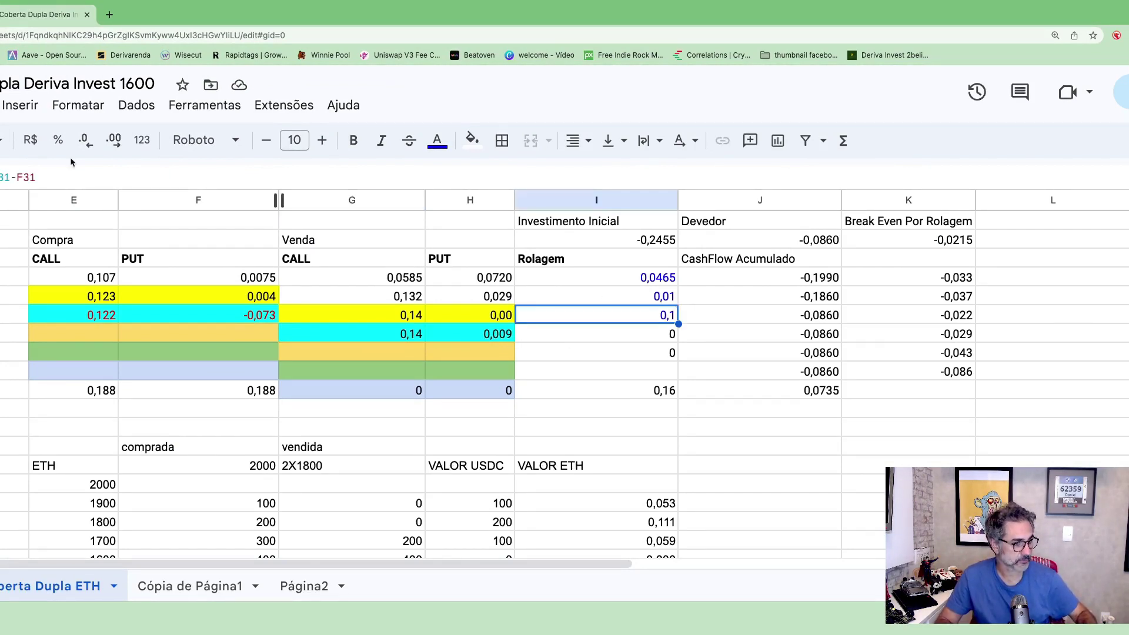
left_click(83, 181)
key("Return")
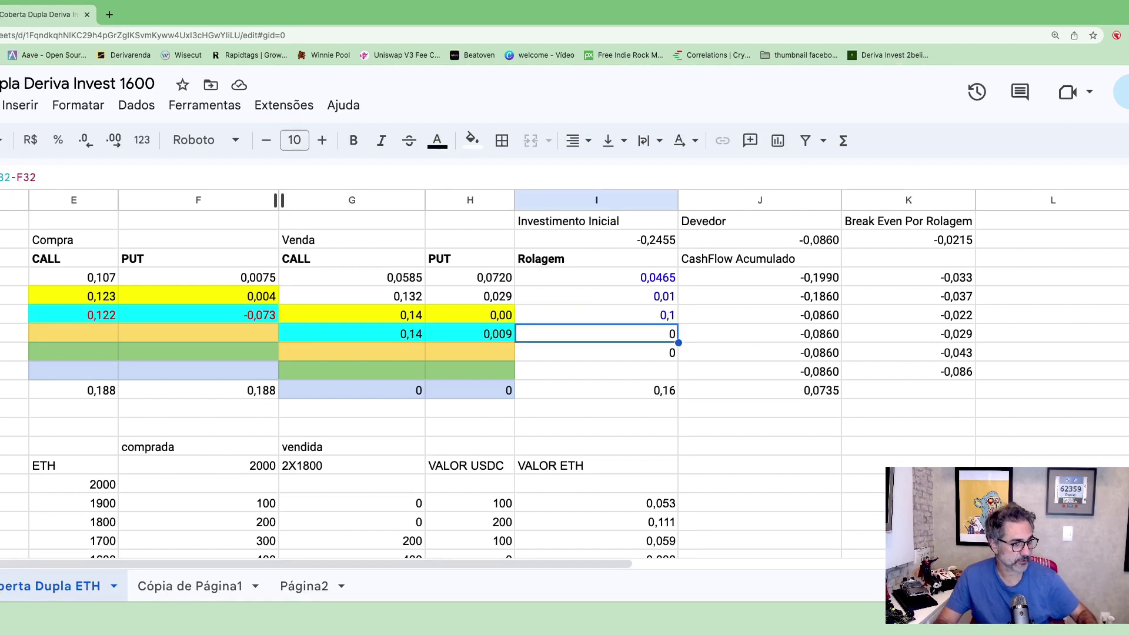
key("Up")
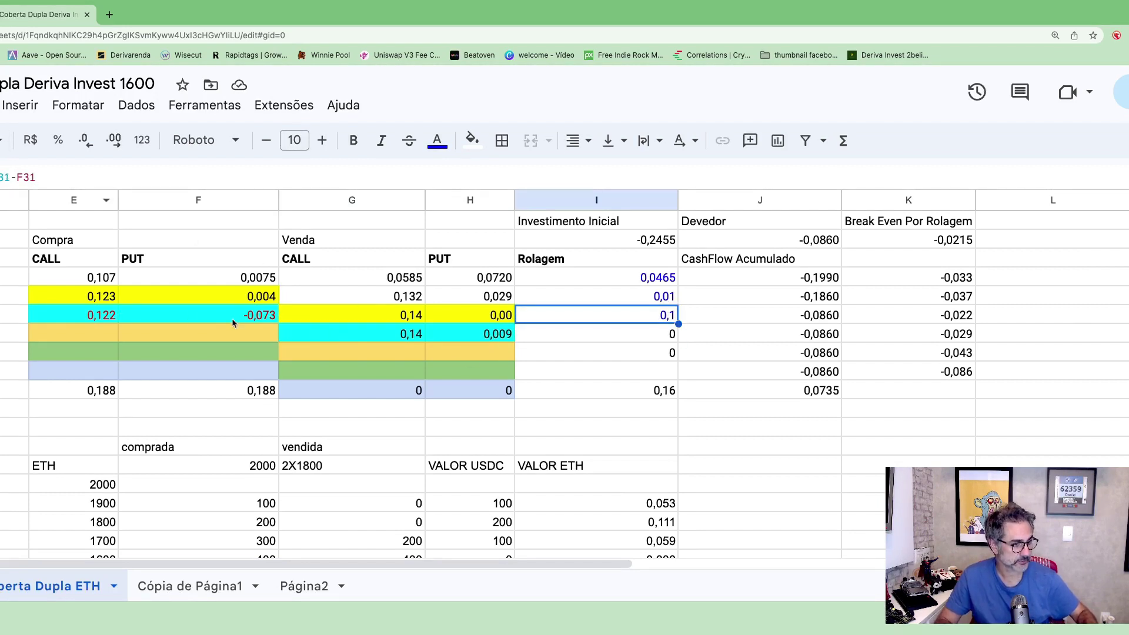
Step: Compare the MAI Compra CALL and PUT values with the JUN Venda values and the MAI Rolagem result
left_click_drag(105, 317, 277, 322)
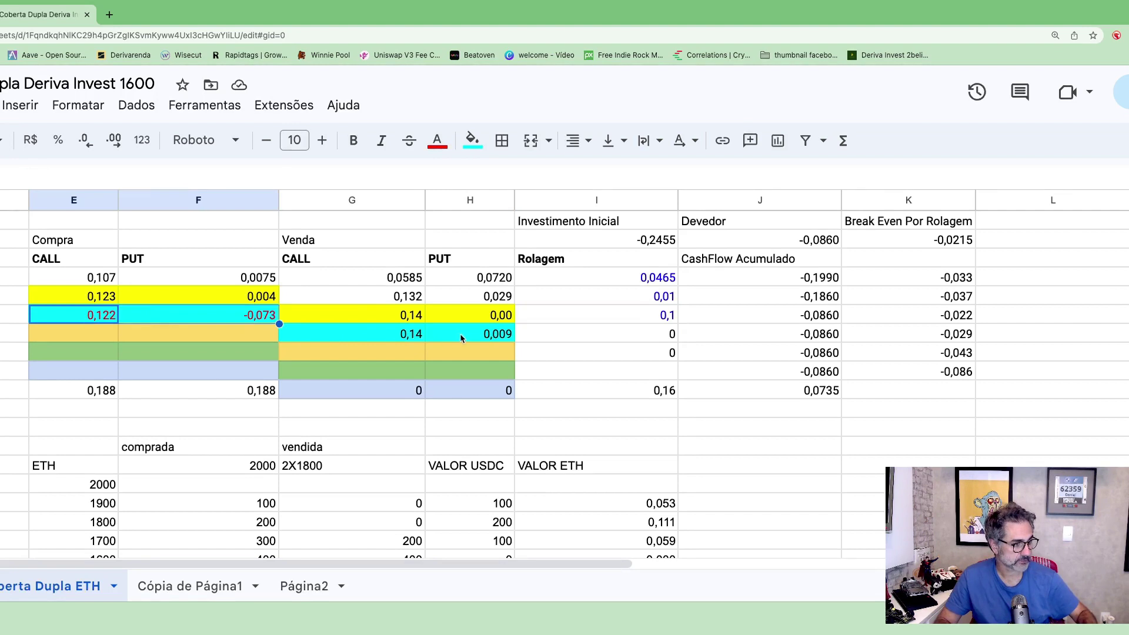
left_click_drag(461, 336, 402, 339)
left_click(635, 316)
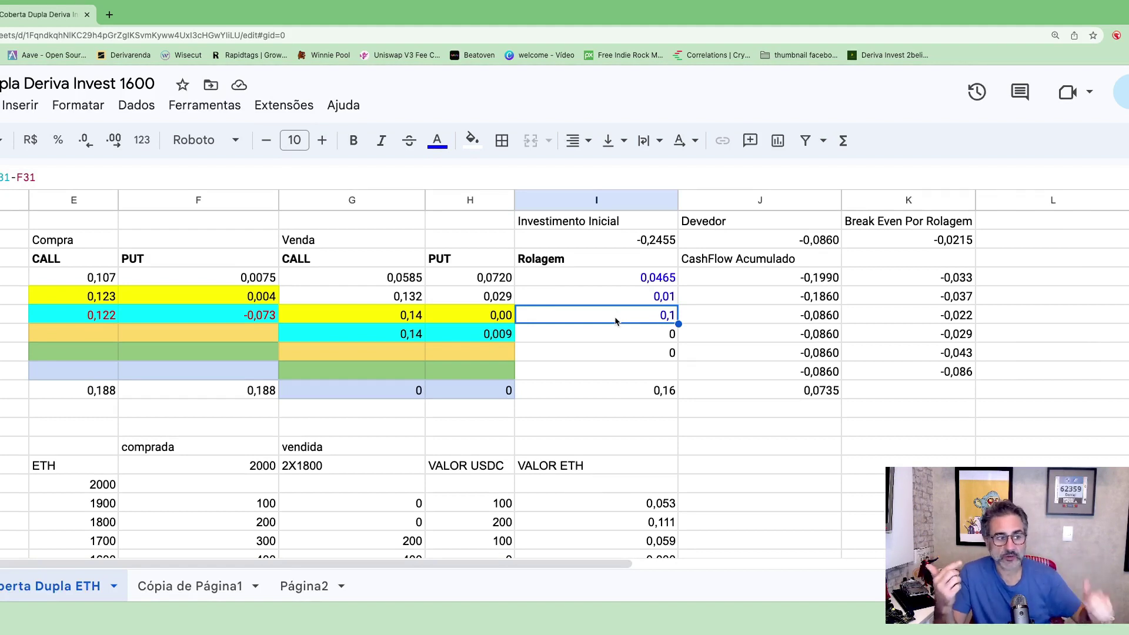
left_click_drag(147, 317, 42, 318)
left_click(83, 320)
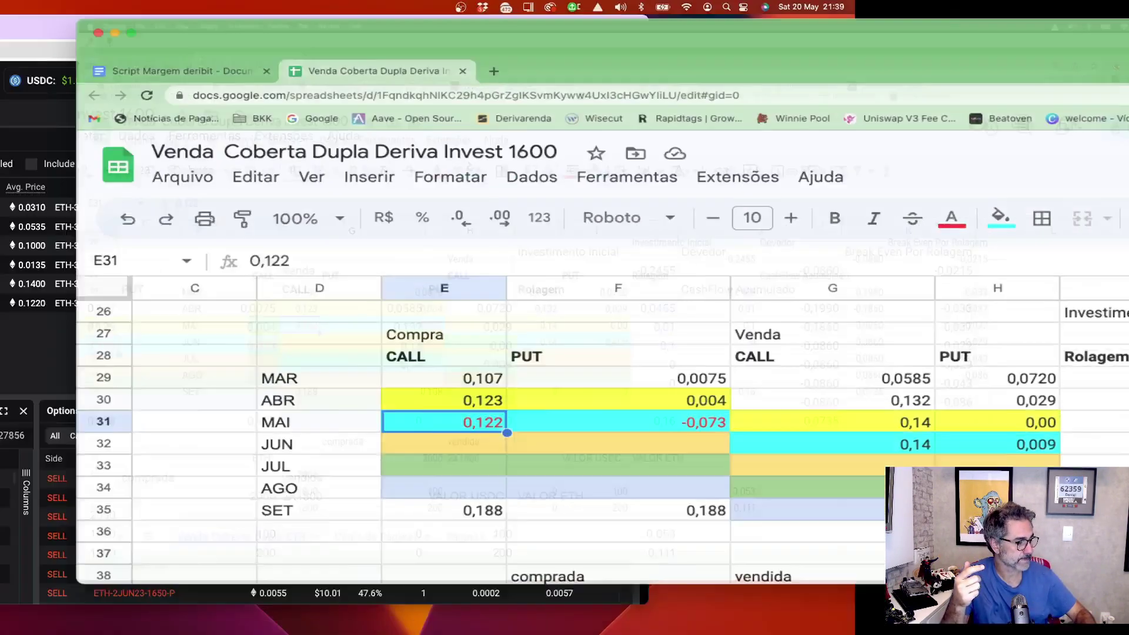
Step: Check the MAI Compra and JUN Venda entries in the spreadsheet against the filled prices in Deribit's Order History
key("super+Tab")
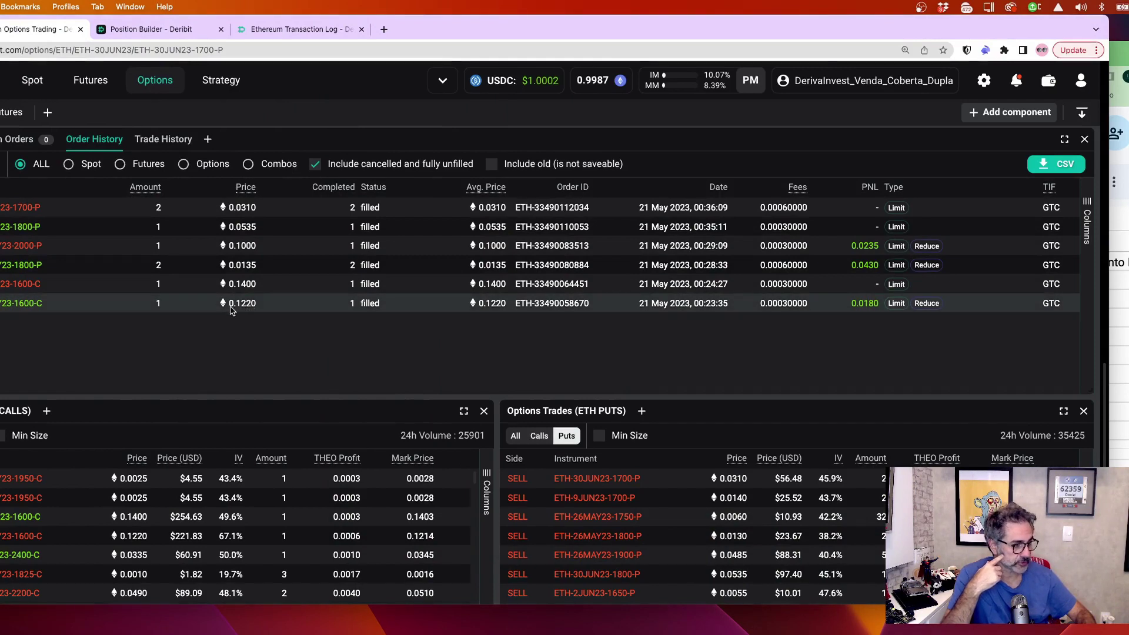
key("super+grave")
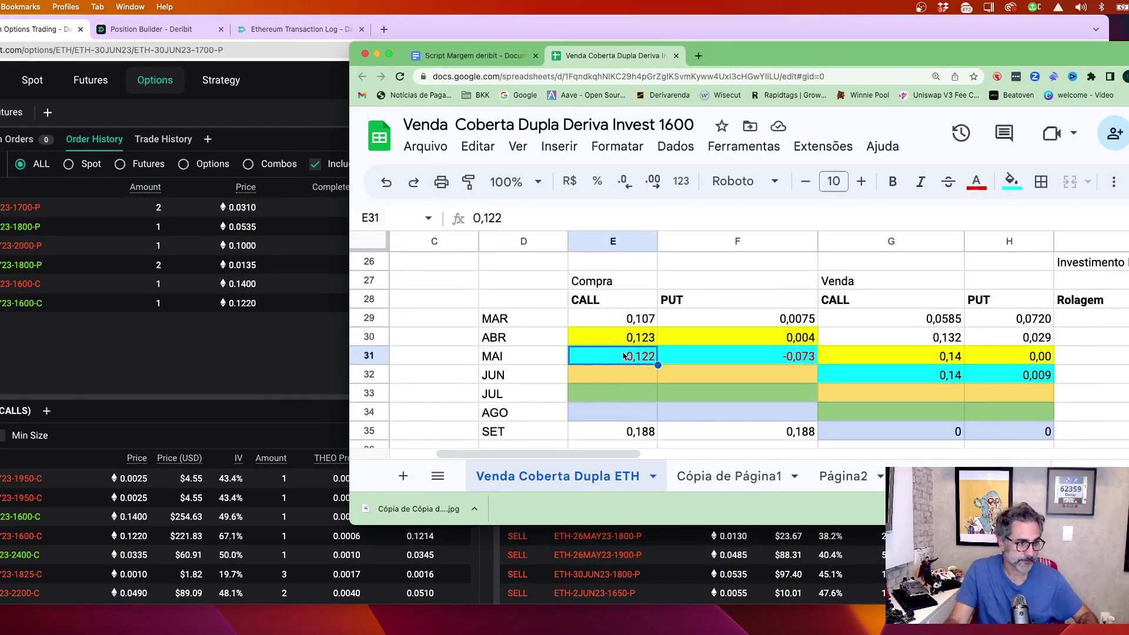
left_click(768, 356)
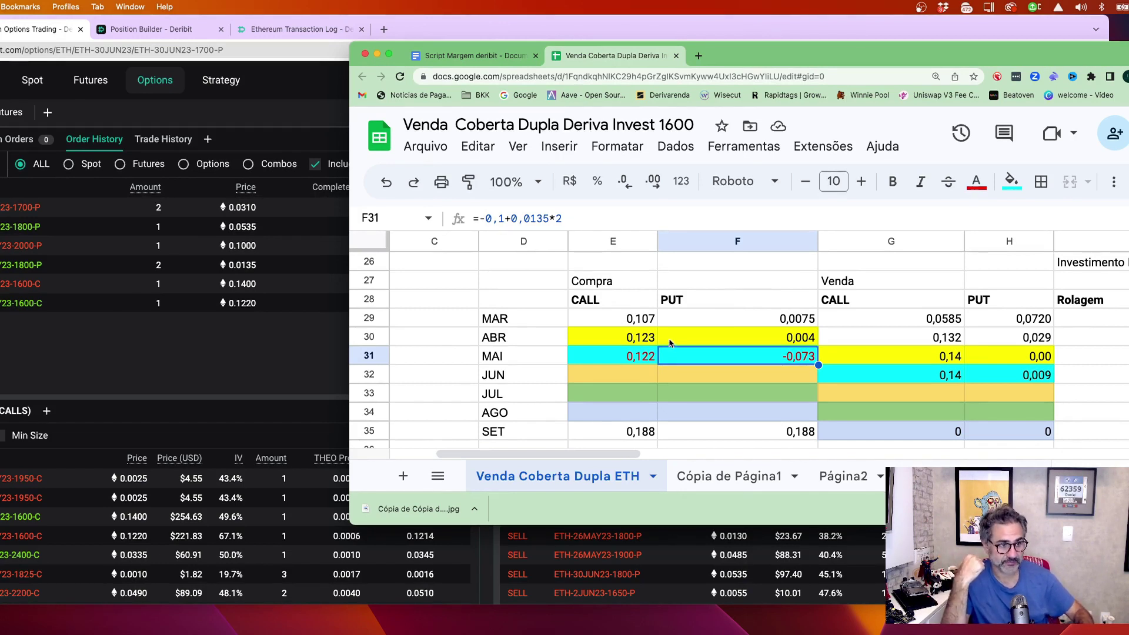
left_click(695, 377)
left_click(764, 357)
left_click(647, 358, "shift")
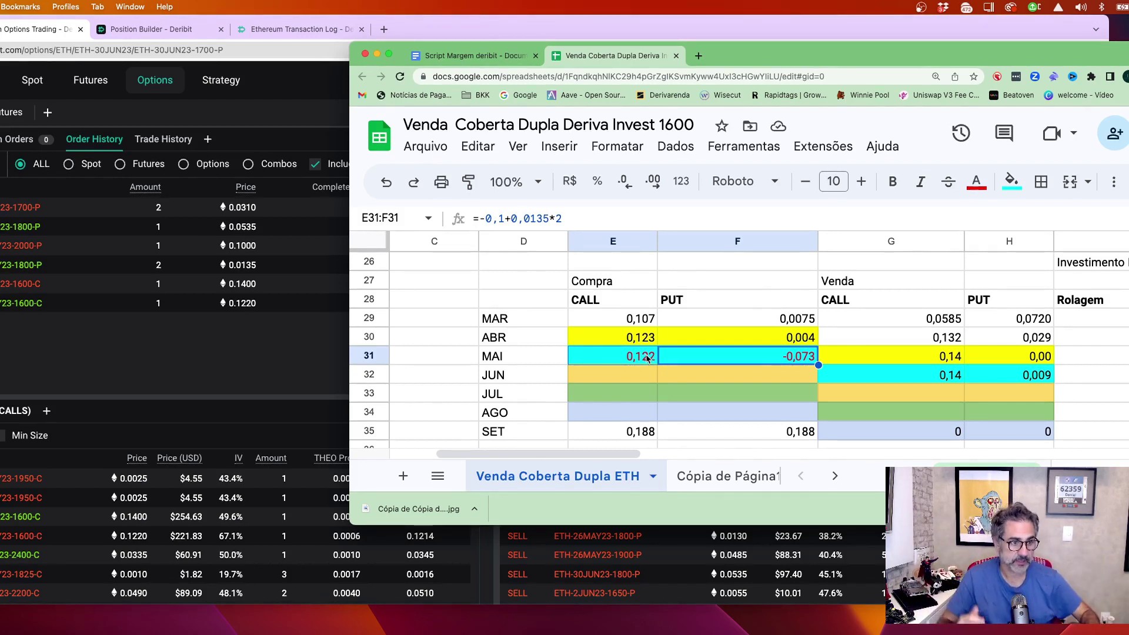
left_click(921, 379)
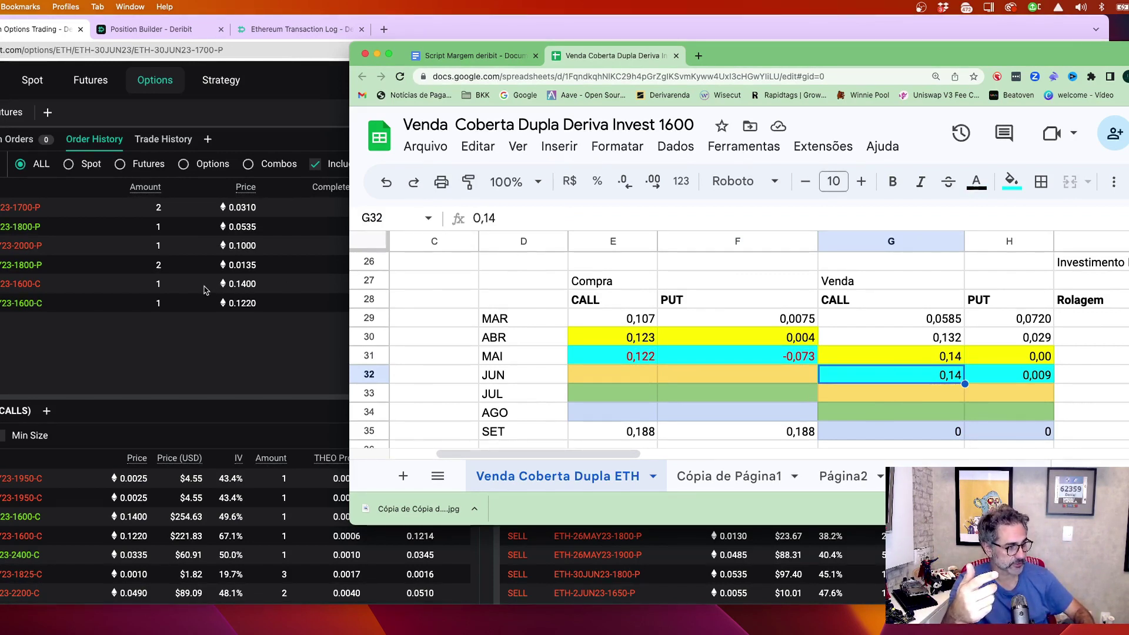
left_click(1007, 379)
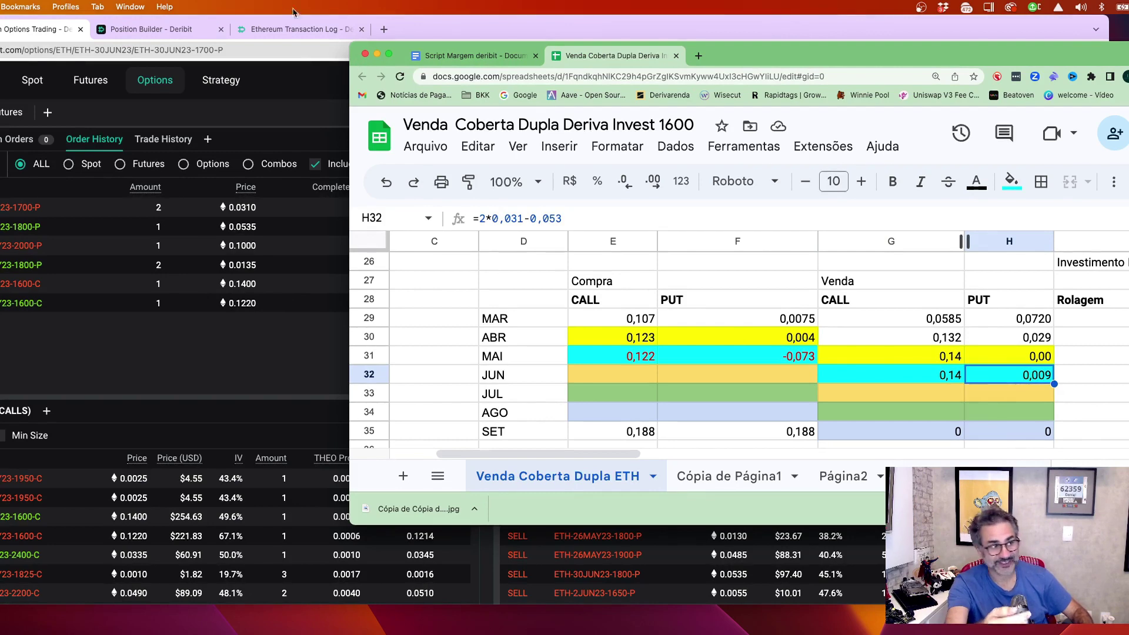
Step: Return the spreadsheet to full screen and examine Investimento Inicial alongside the SET and MAR Compra CALL and PUT values
left_click(389, 54)
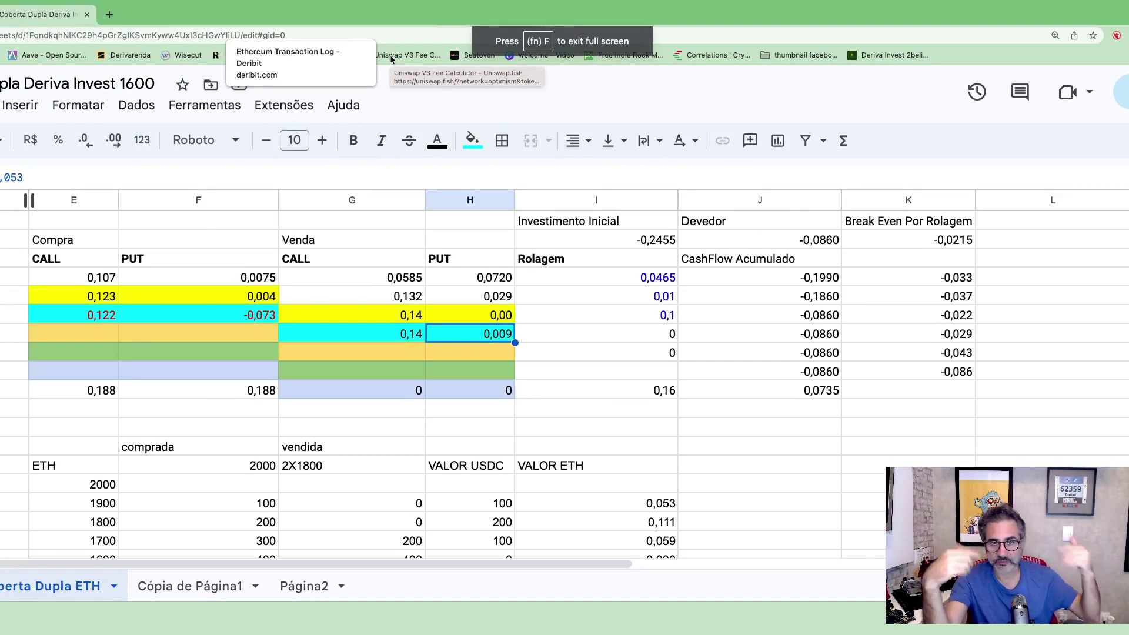
left_click(267, 372)
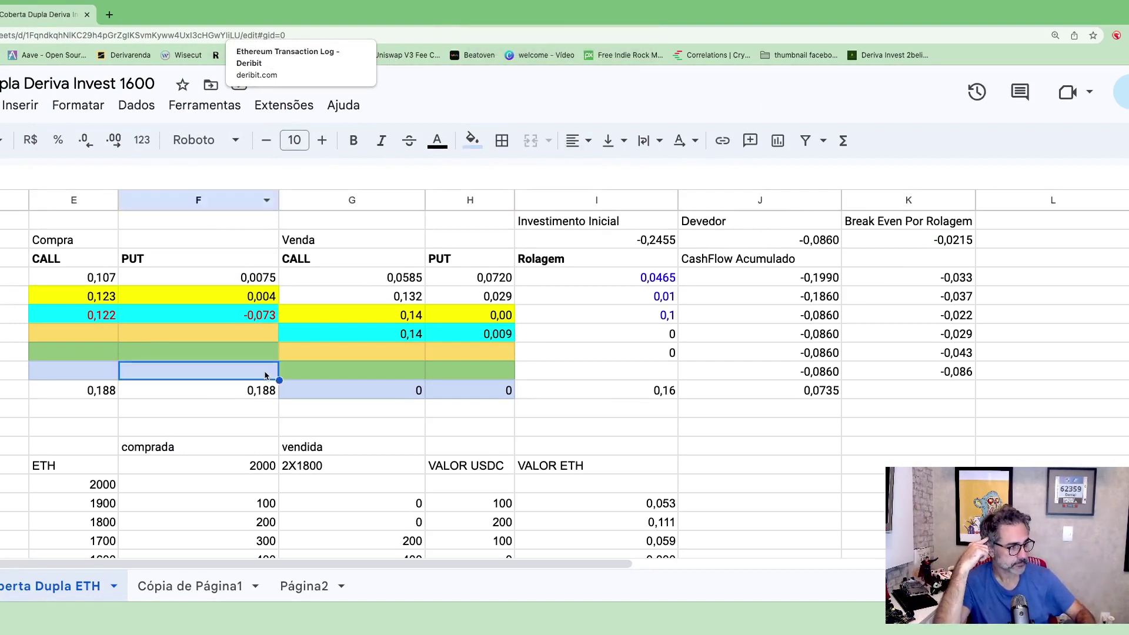
left_click(643, 243)
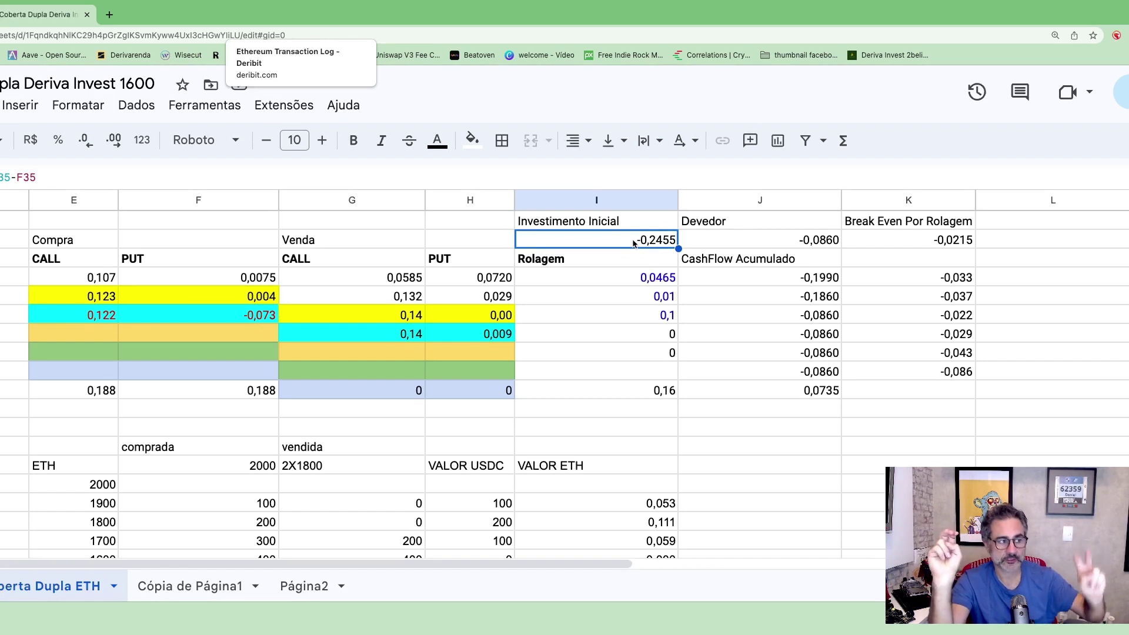
left_click(96, 395)
left_click(206, 395)
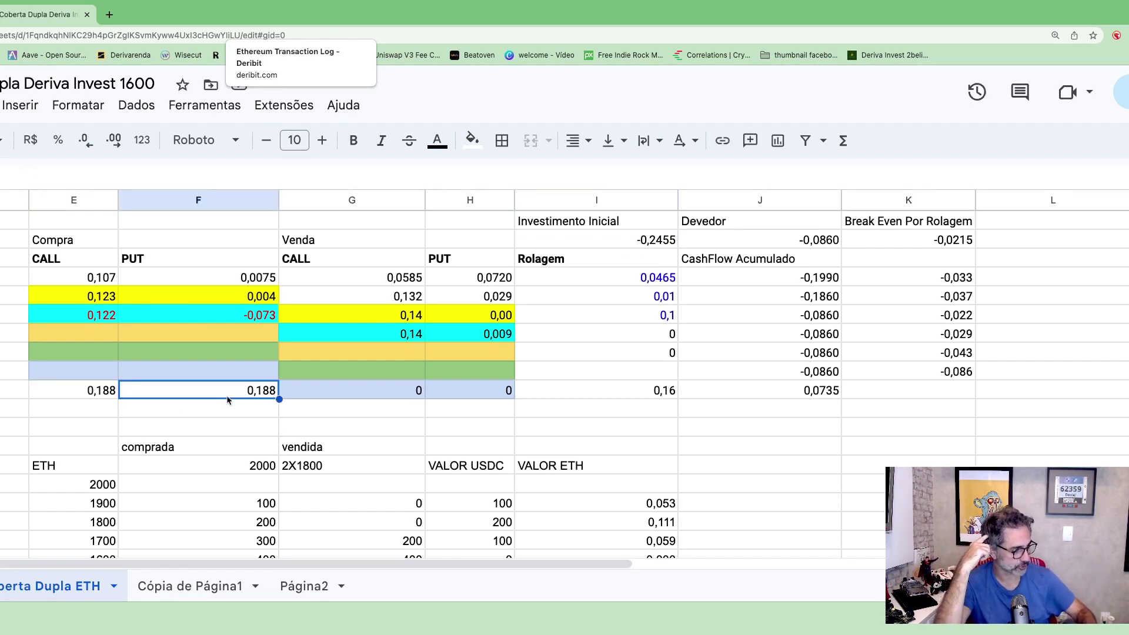
left_click(96, 398, "shift")
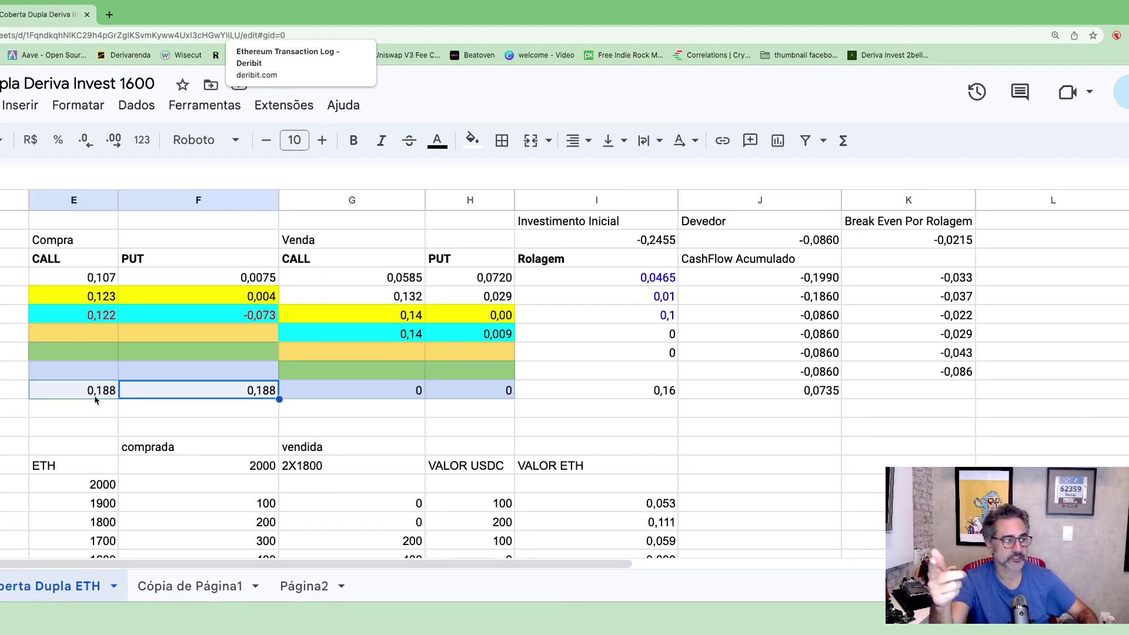
left_click(75, 282)
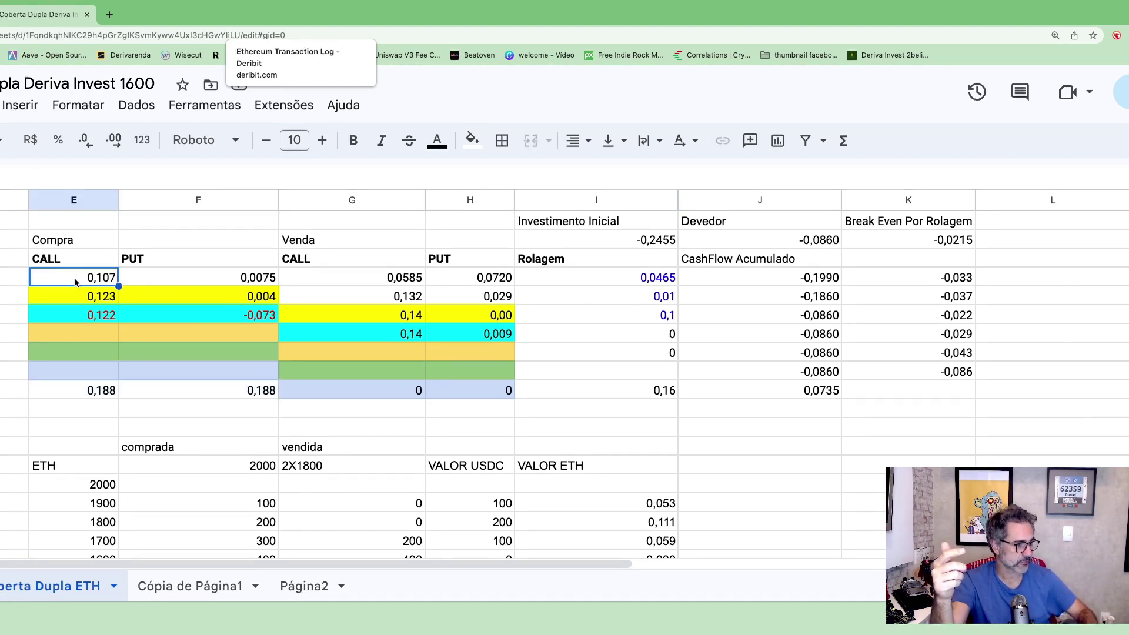
left_click_drag(206, 284, 68, 281)
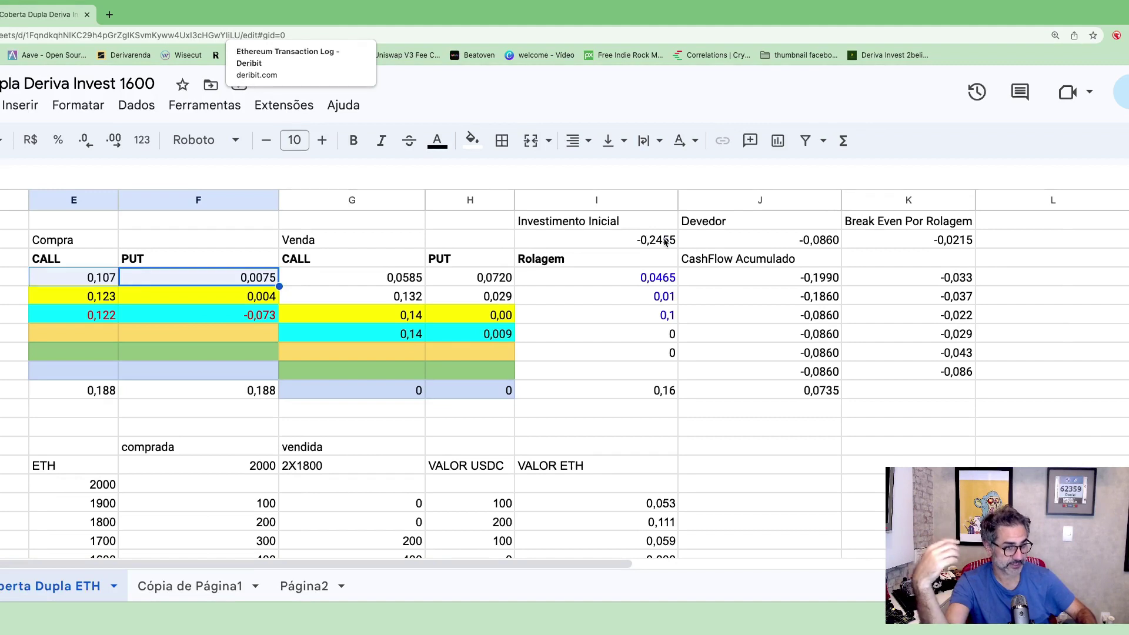
Step: Review Investimento Inicial, the Rolagem results from MAR to MAI, and the Devedor value
left_click(632, 242)
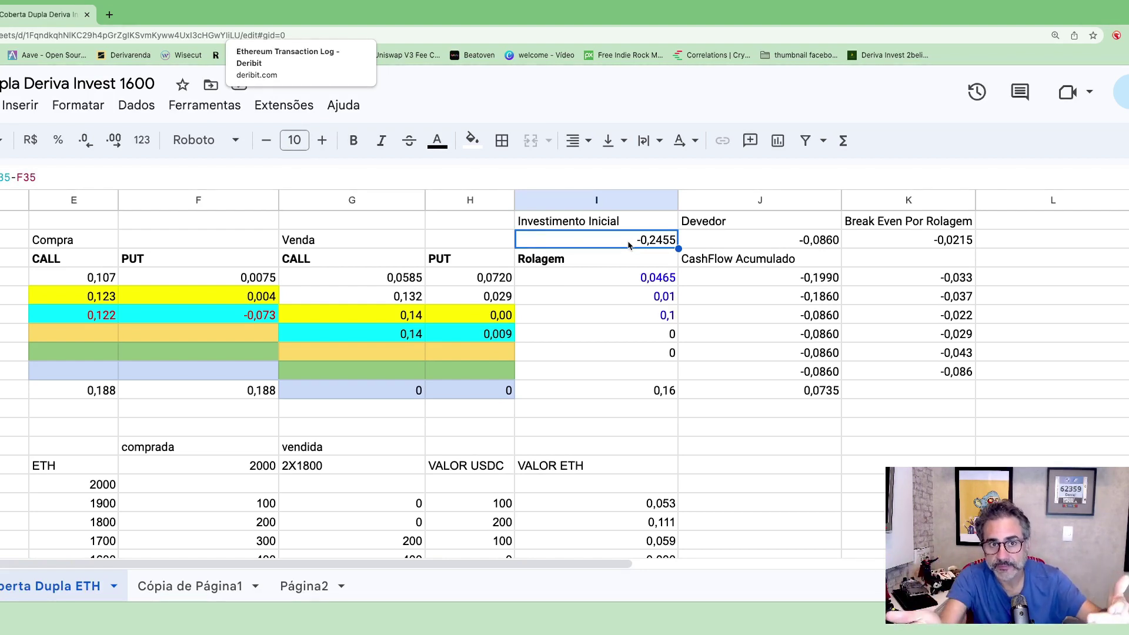
left_click(626, 284)
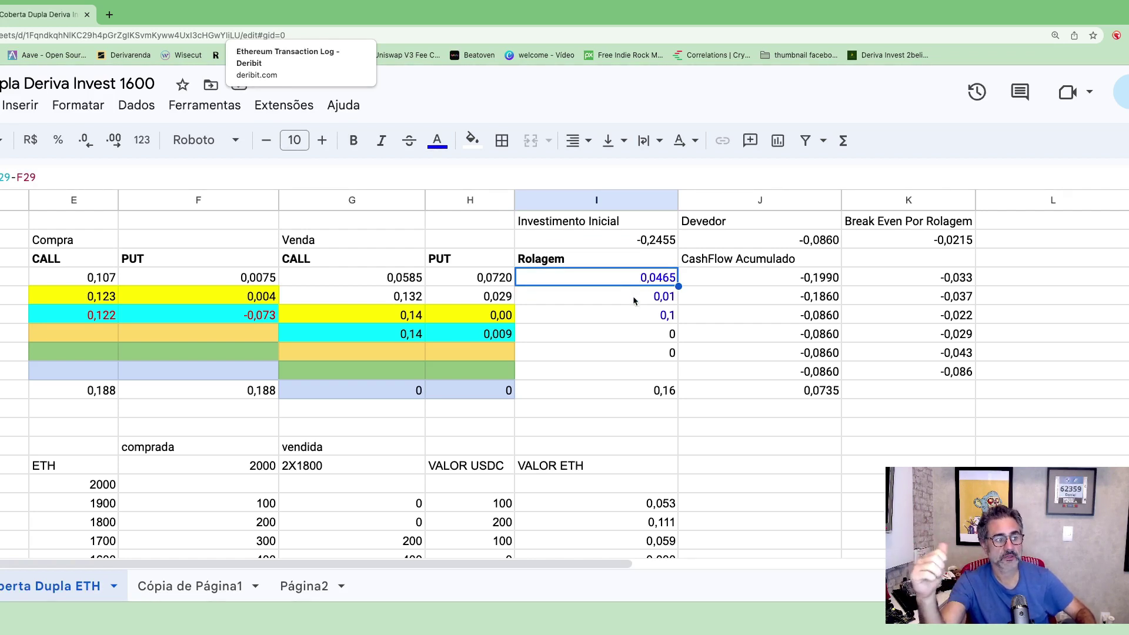
left_click(634, 298)
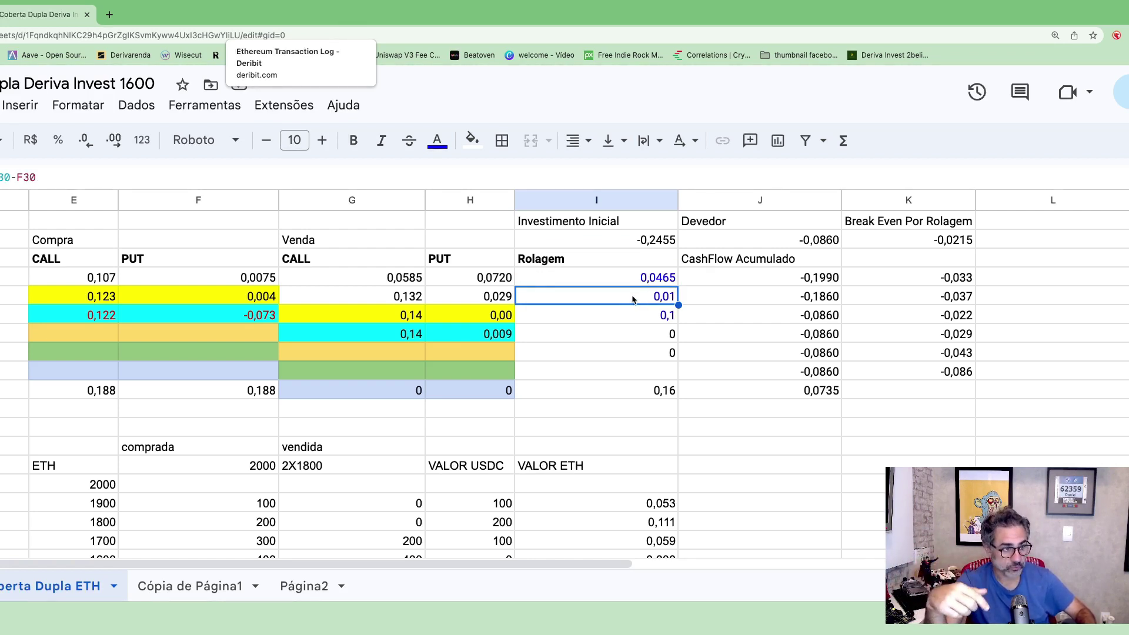
left_click_drag(625, 300, 588, 305)
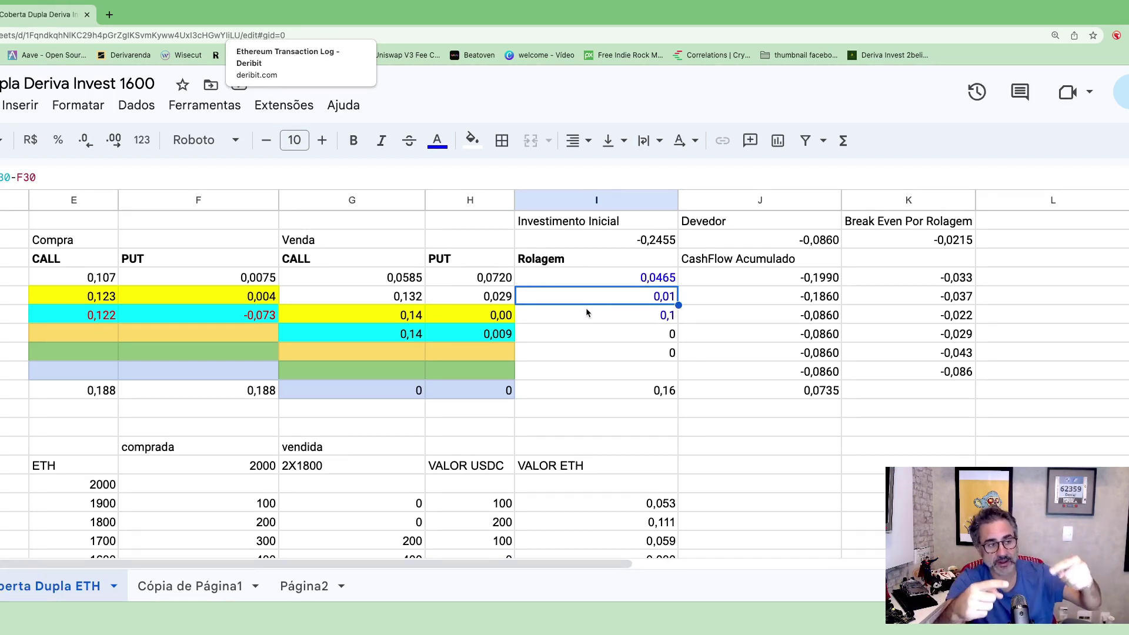
left_click(626, 320)
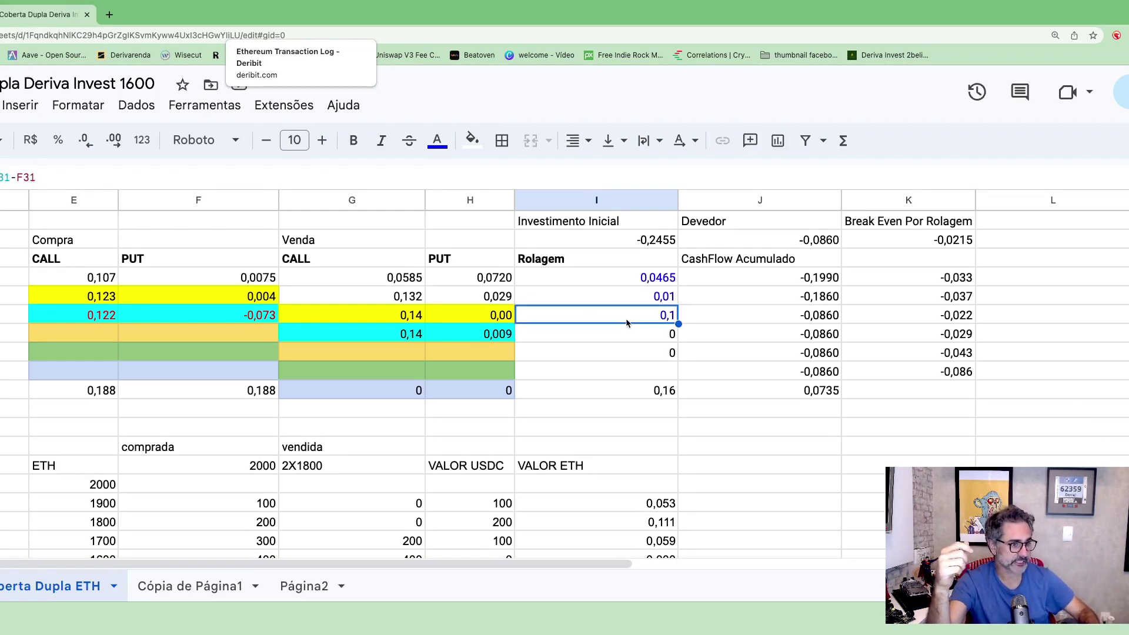
left_click_drag(630, 276, 633, 315)
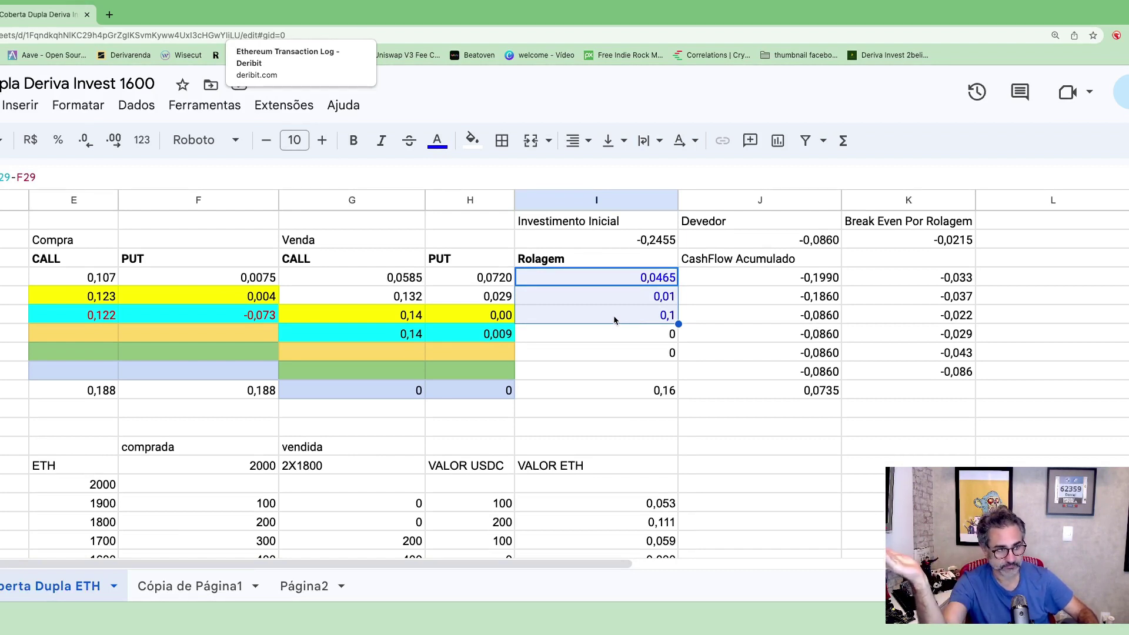
left_click(815, 244)
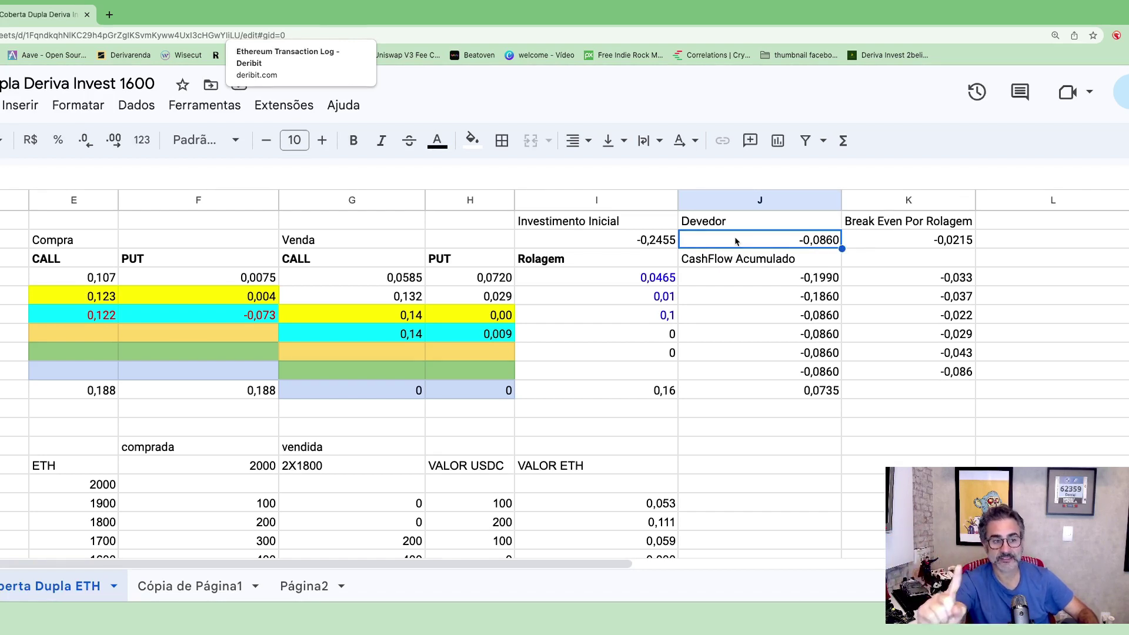
Step: Extend the Rolagem formula down to the AGO row in I34
left_click(638, 334)
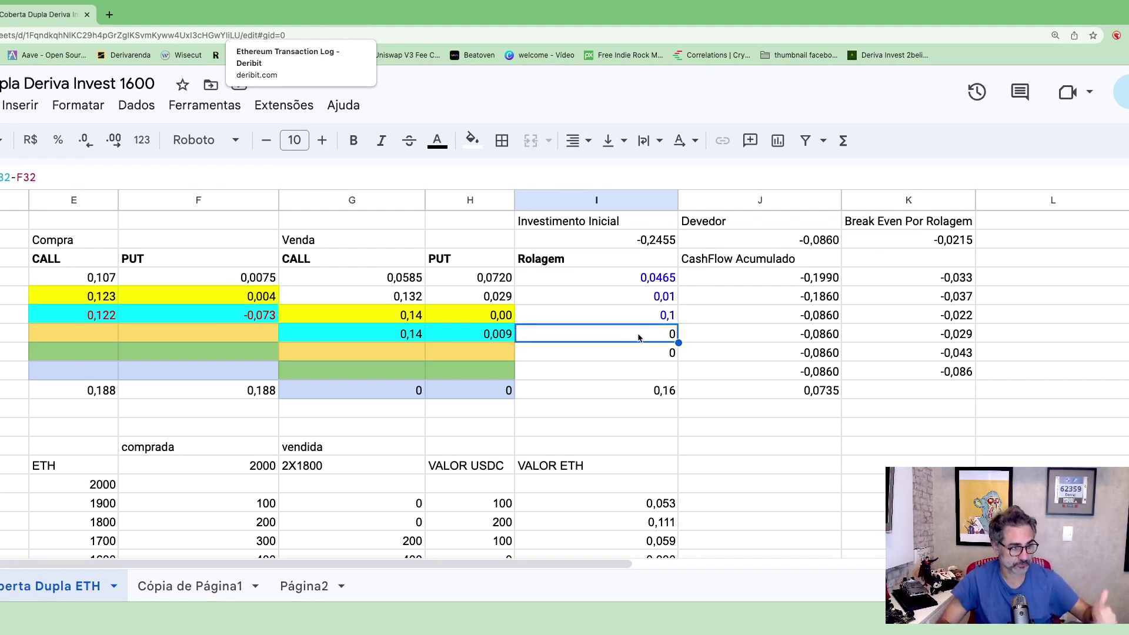
key("Down")
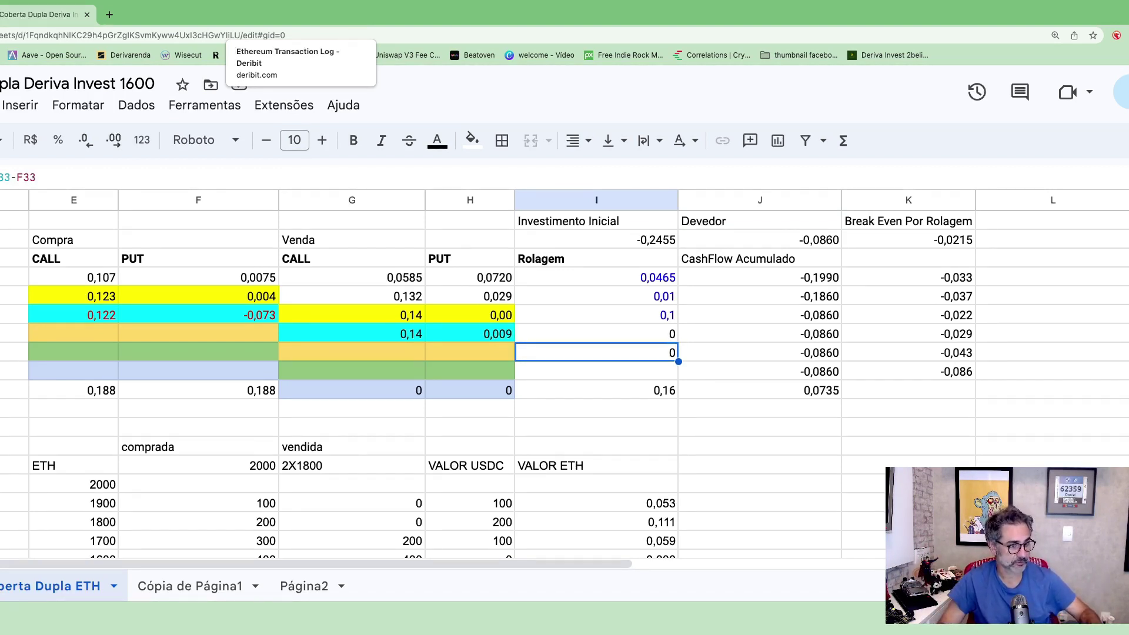
key("Down")
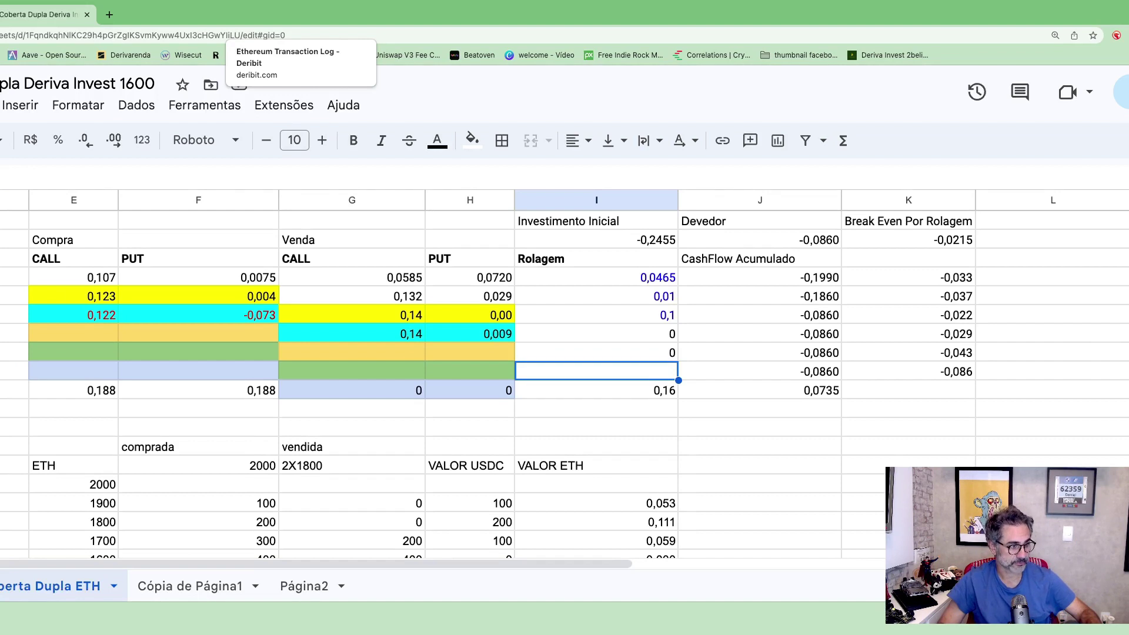
left_click(675, 357)
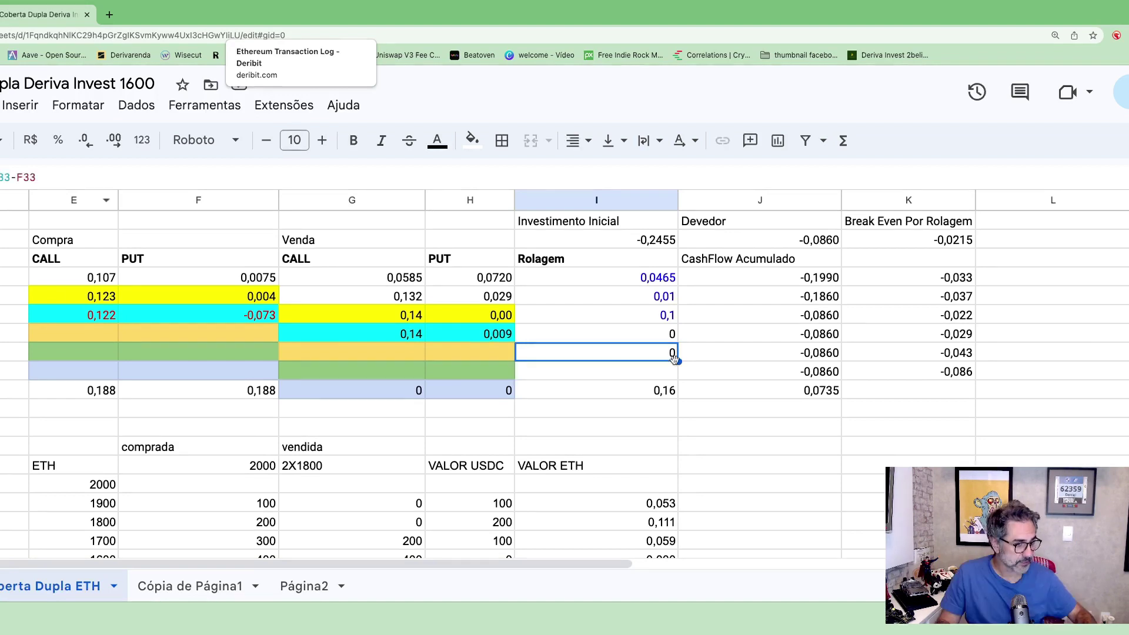
left_click(616, 337)
key("ctrl+Return")
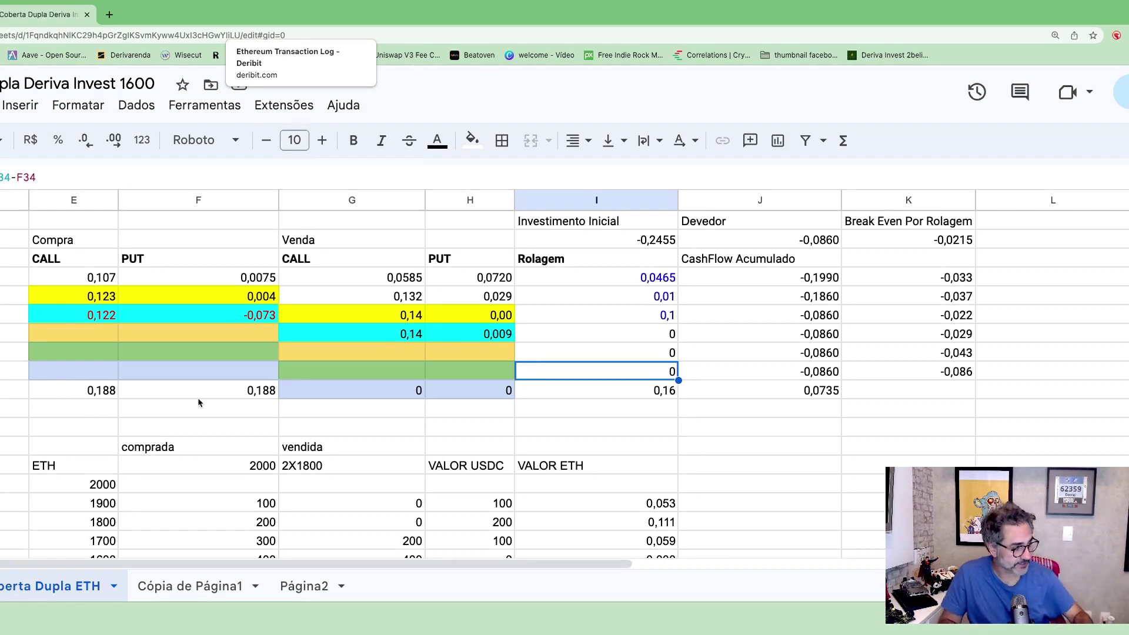
Step: Inspect the SET Compra CALL and PUT values in E35:F35
left_click_drag(217, 392, 100, 391)
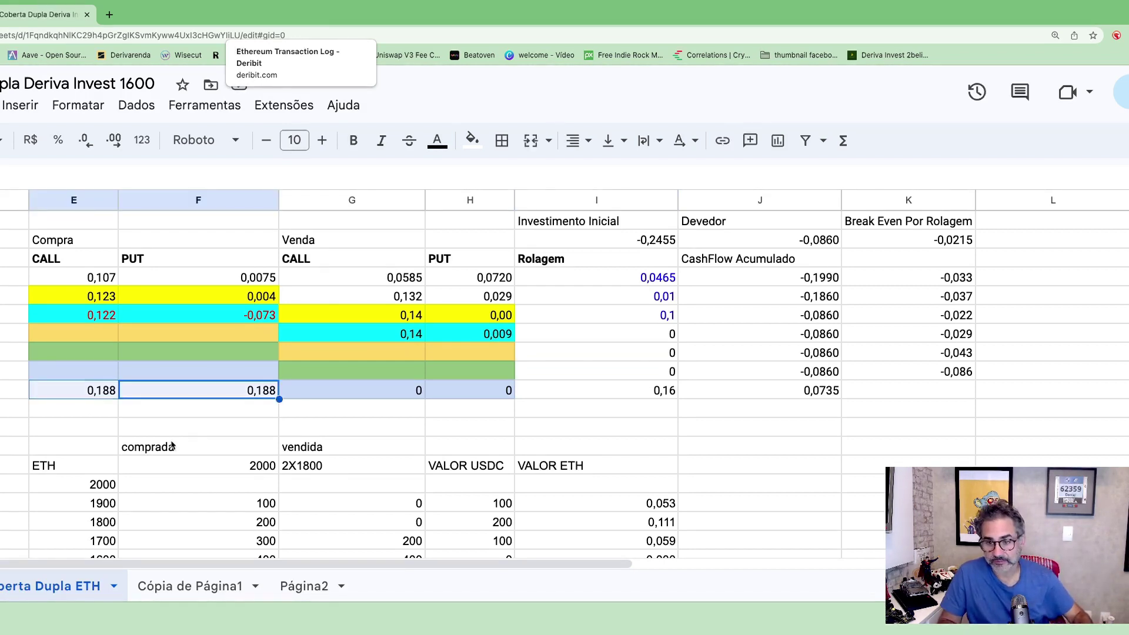
left_click(237, 391)
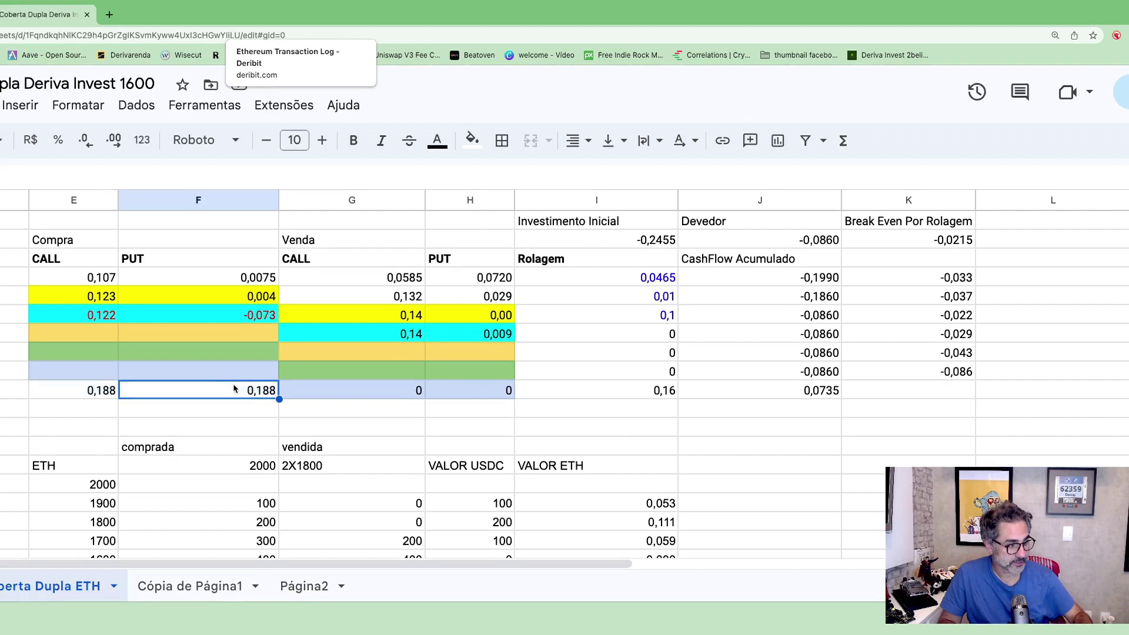
Step: Compare the SET Compra CALL and PUT values with the open ETH option positions on Deribit, and return the spreadsheet to full screen
left_click(72, 397)
left_click(236, 391)
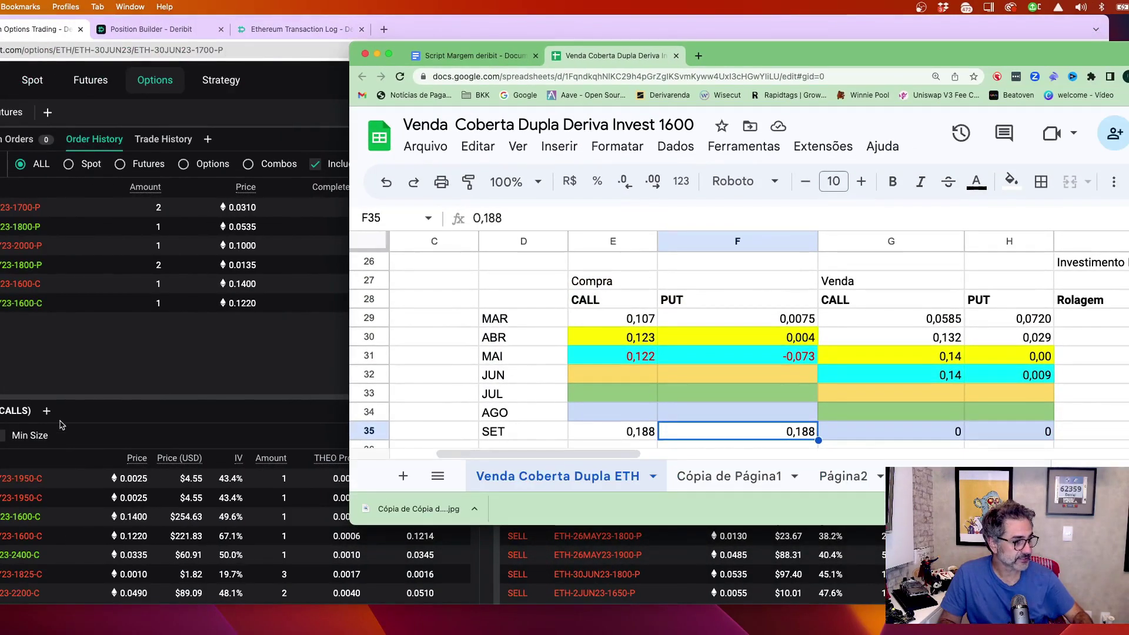
left_click(199, 328)
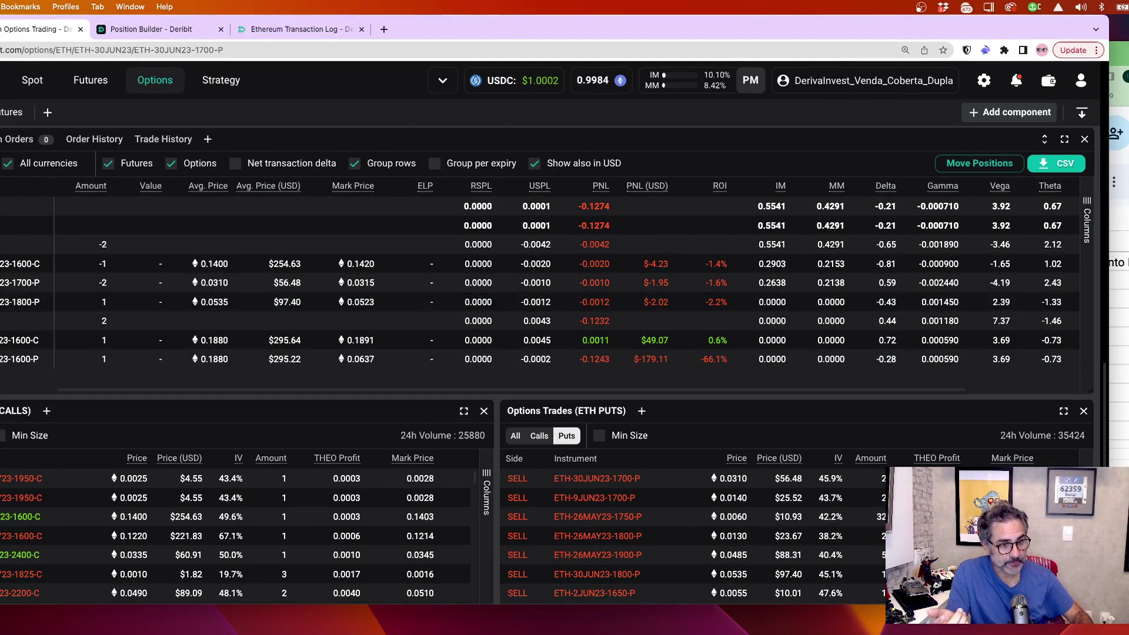
key("super+grave")
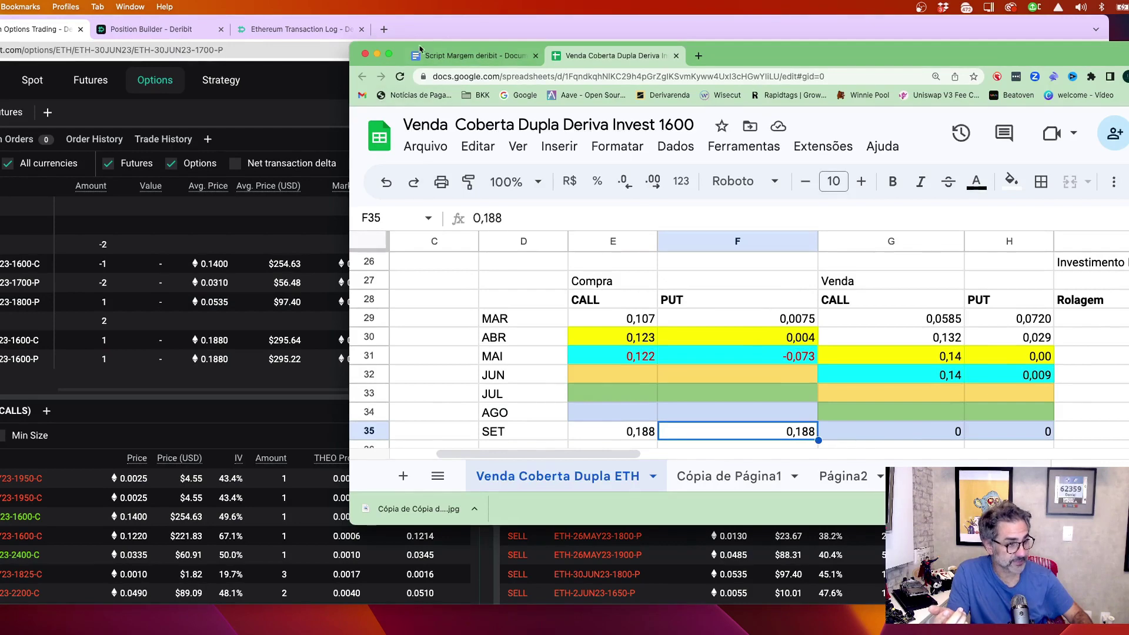
left_click(389, 53)
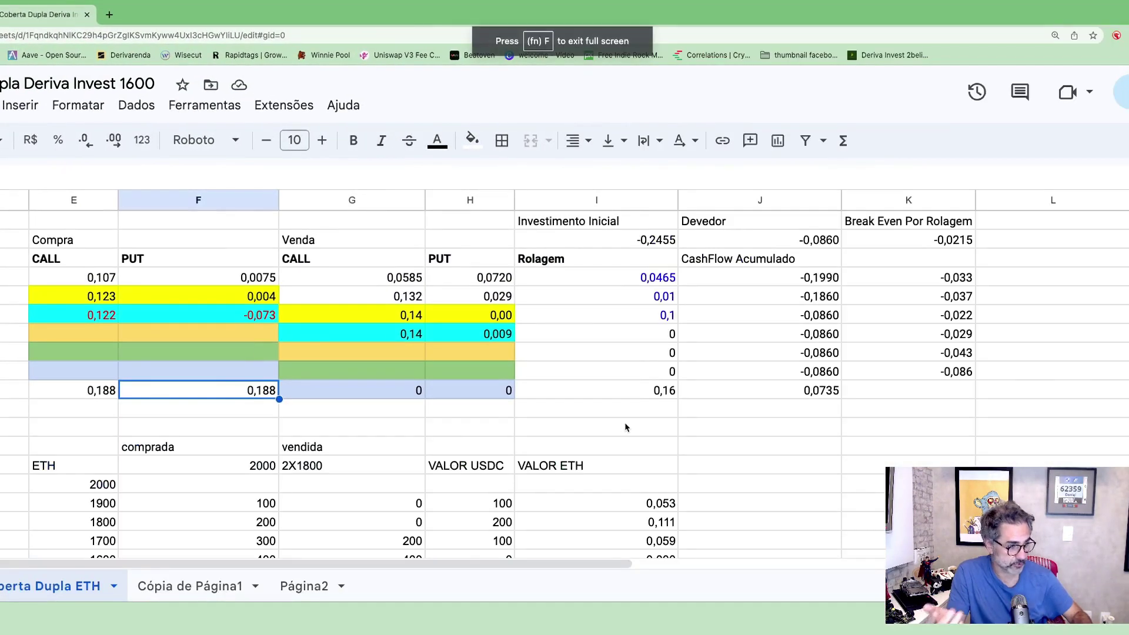
Step: Enter 0,25 in cell J38, in the empty area below the CashFlow Acumulado column
left_click(625, 429)
left_click(847, 447)
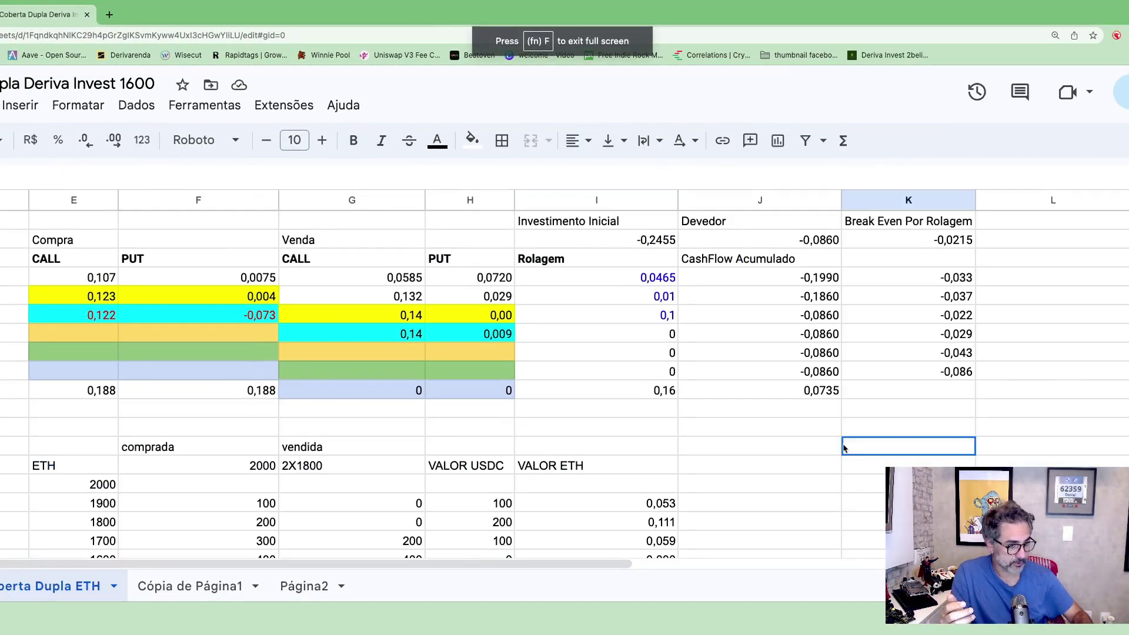
left_click(761, 451)
type("'")
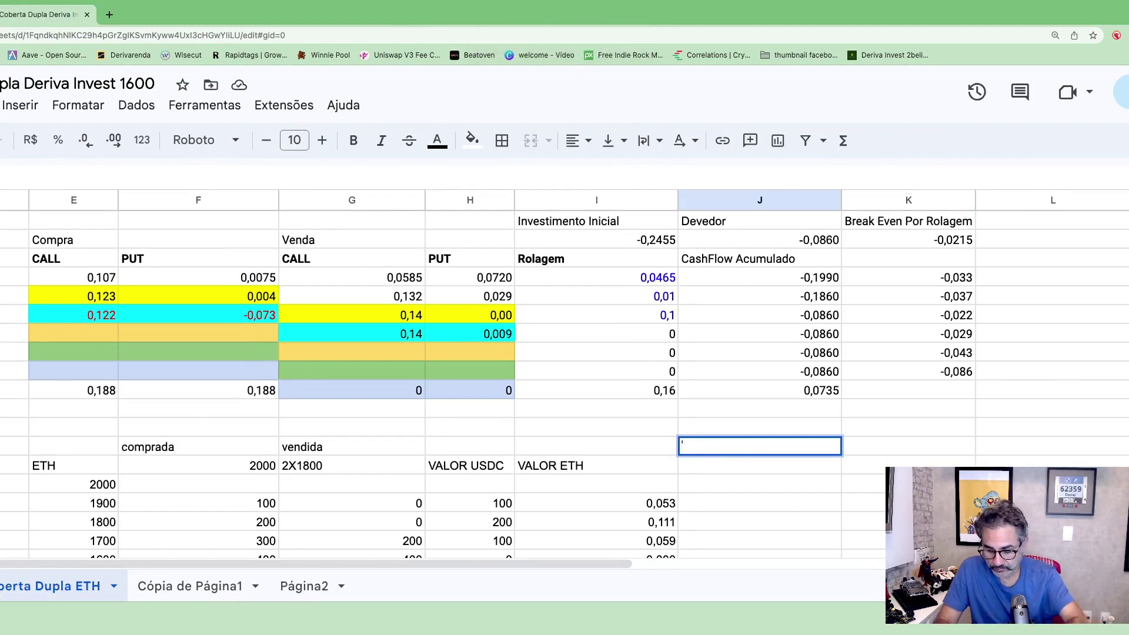
type("0.025")
key("Return")
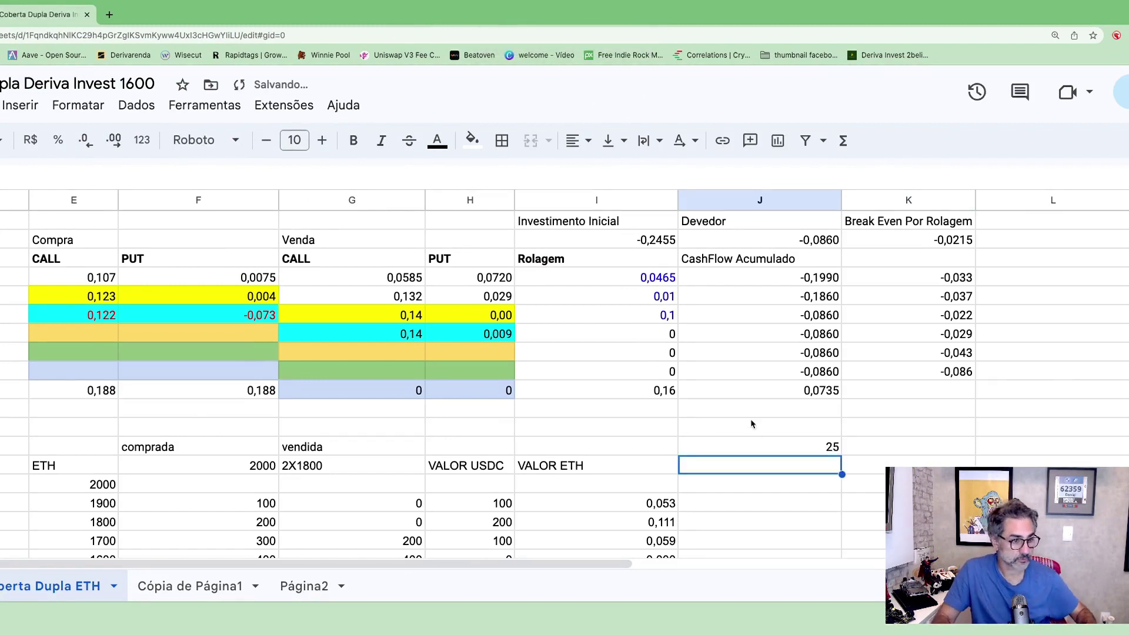
type("0,25")
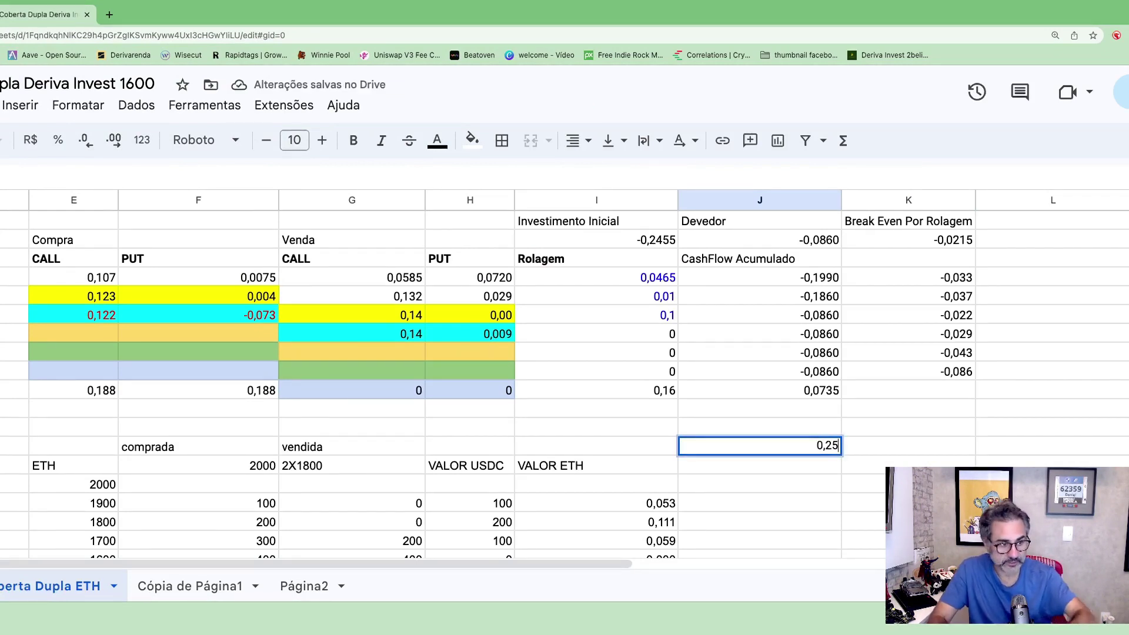
key("Tab")
key("Left")
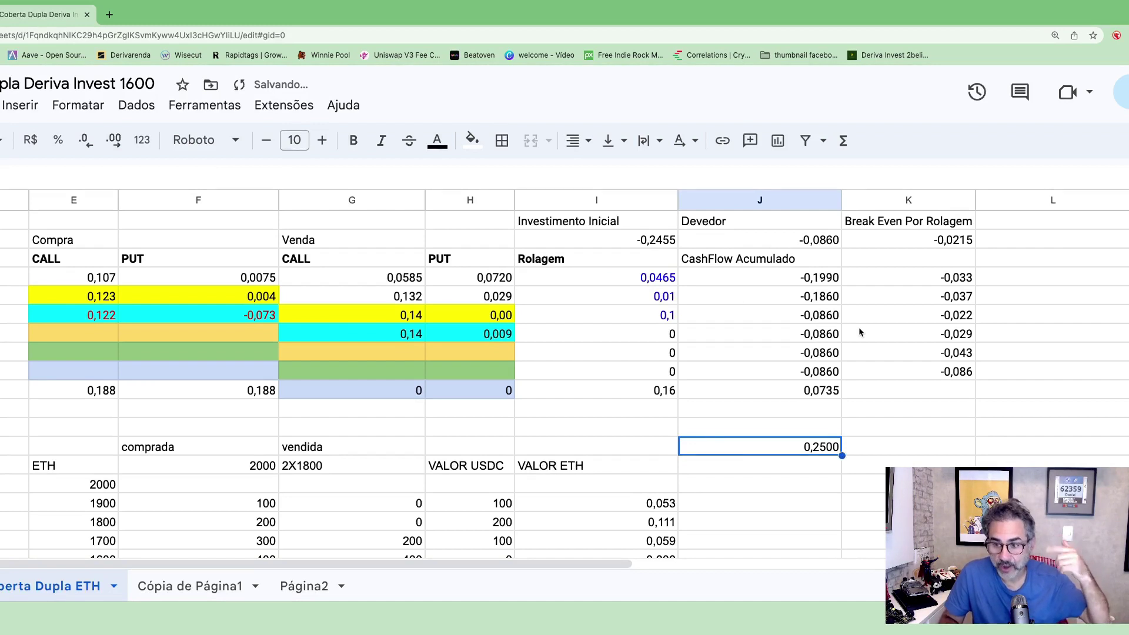
Step: Enter the Rolagem total of 0,16 in J39 and add J38 and J39 together in J40
left_click_drag(615, 278, 622, 361)
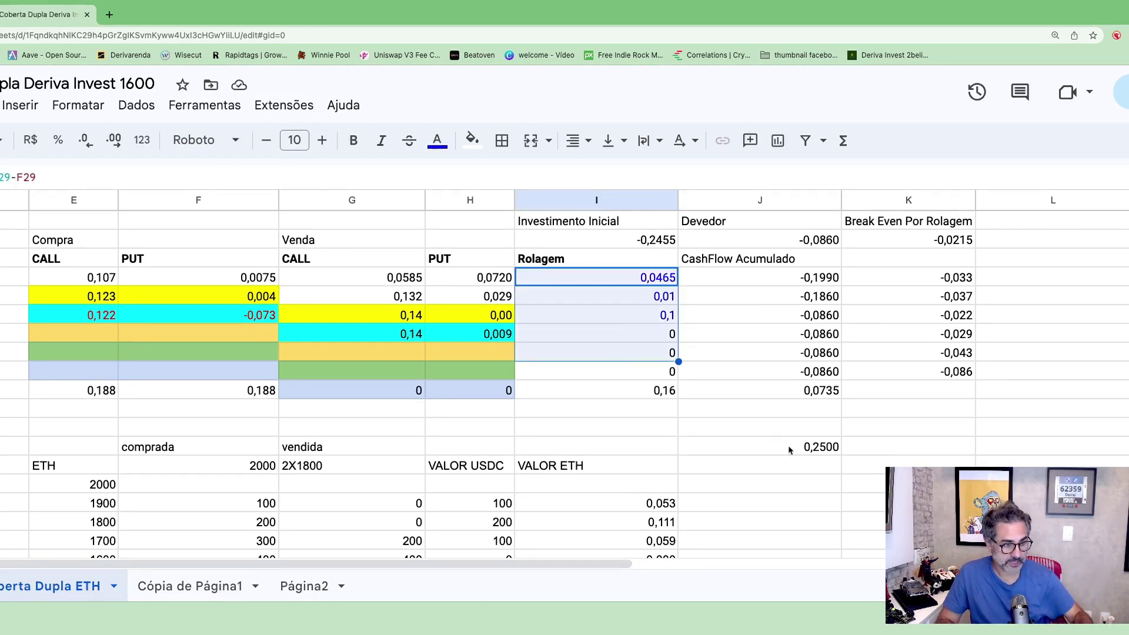
left_click(792, 469)
type("0,16")
key("Return")
type("+")
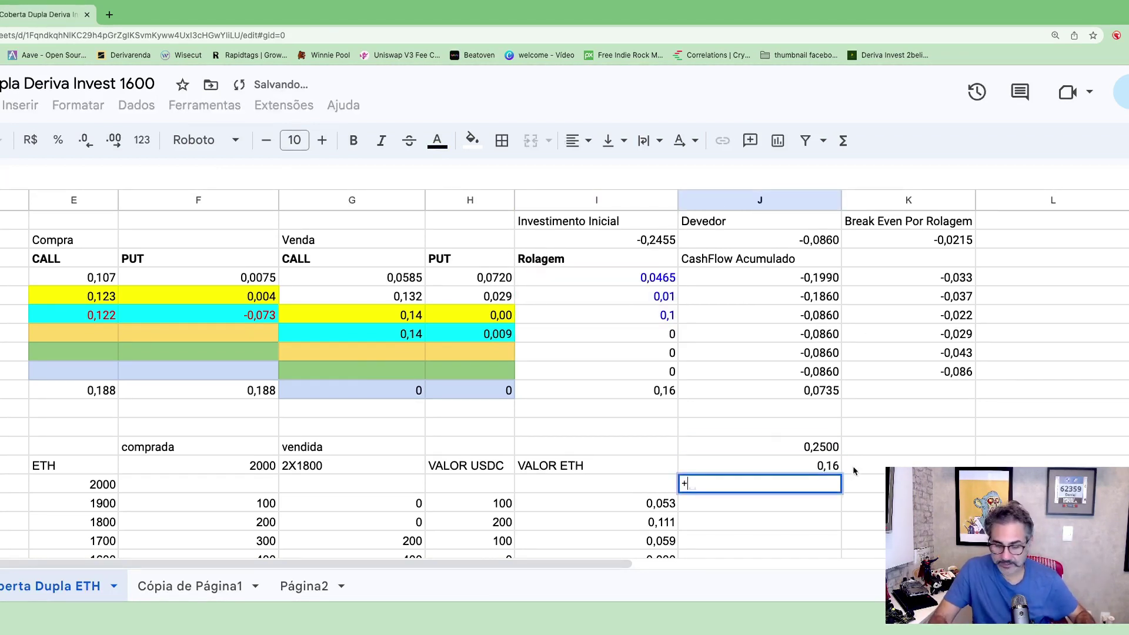
type("J13+J14")
key("Return")
Step: Examine the sum in J40 against the SET Compra CALL and PUT values in E35:F35
left_click(812, 485)
left_click_drag(241, 397, 91, 396)
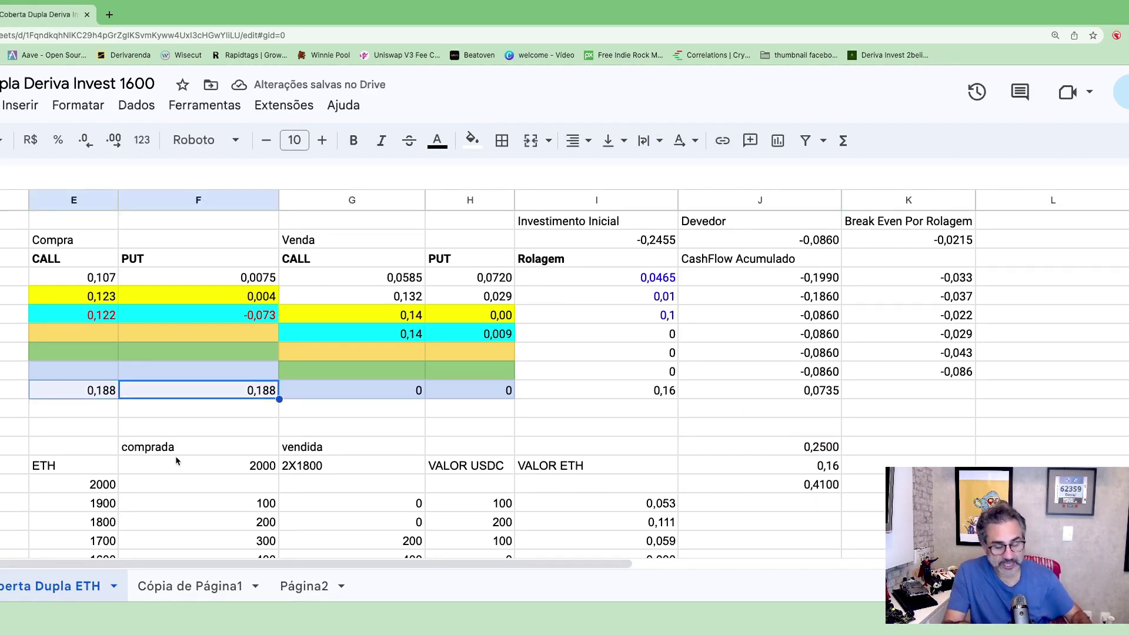